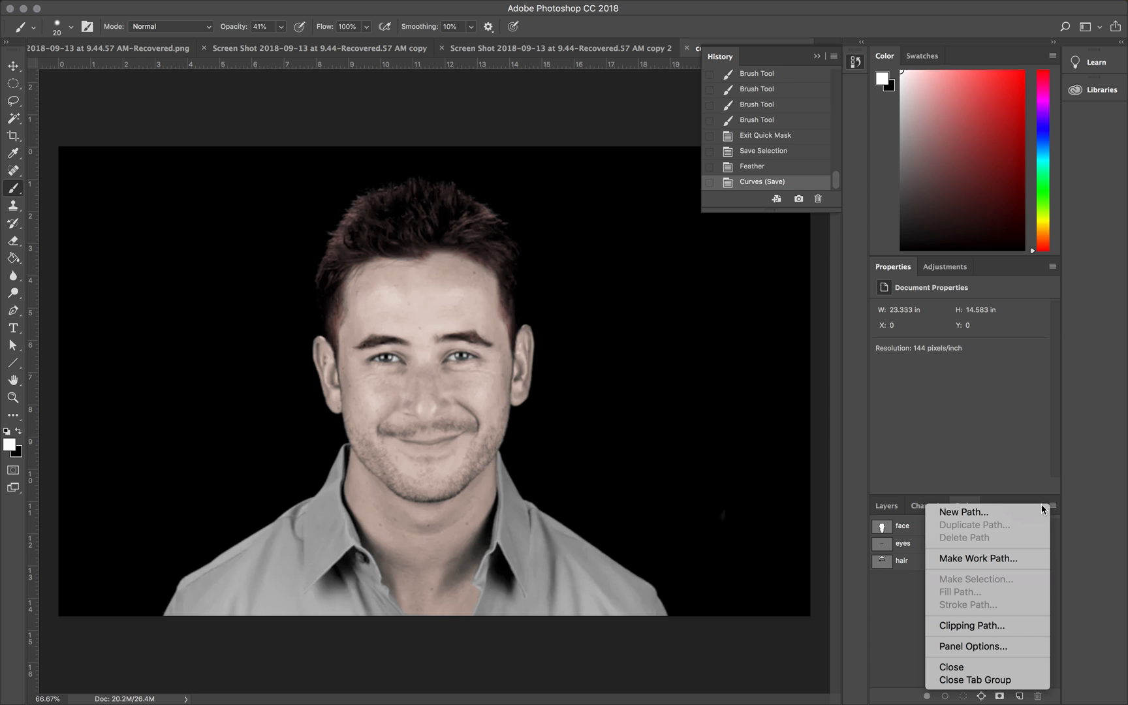
Step: Check which color mode and bit depth the portrait document uses
{"action": "left_click", "coordinate": [907, 612]}
{"action": "mouse_move", "coordinate": [199, 3]}
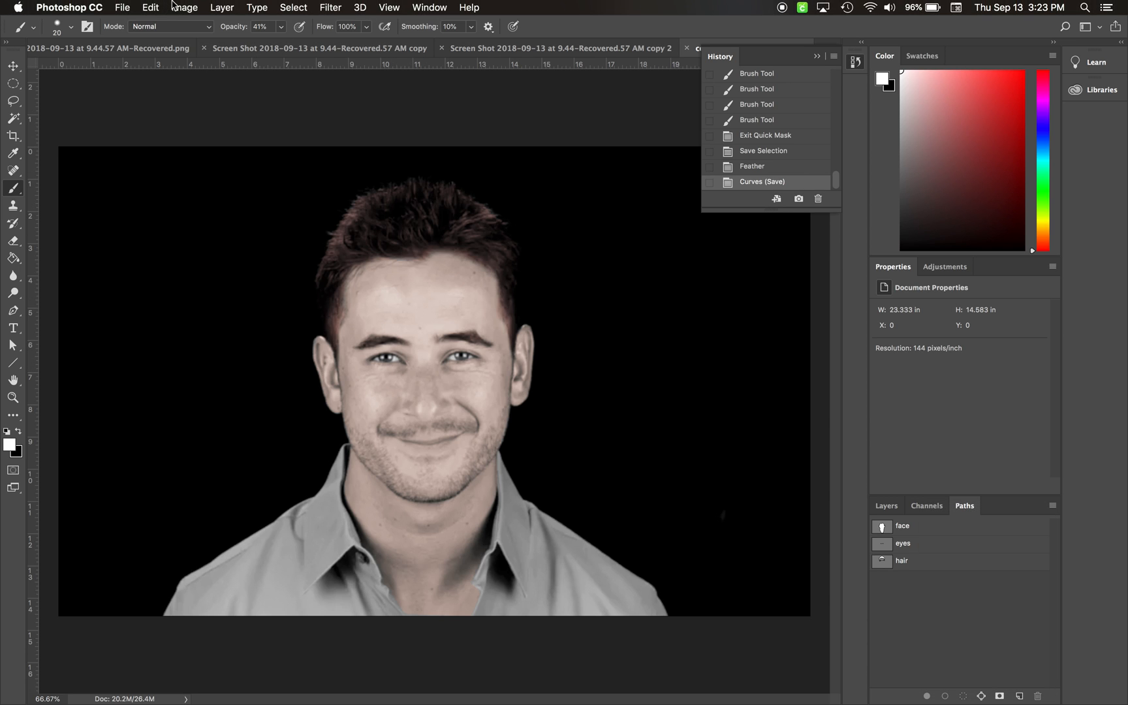
{"action": "left_click", "coordinate": [180, 7]}
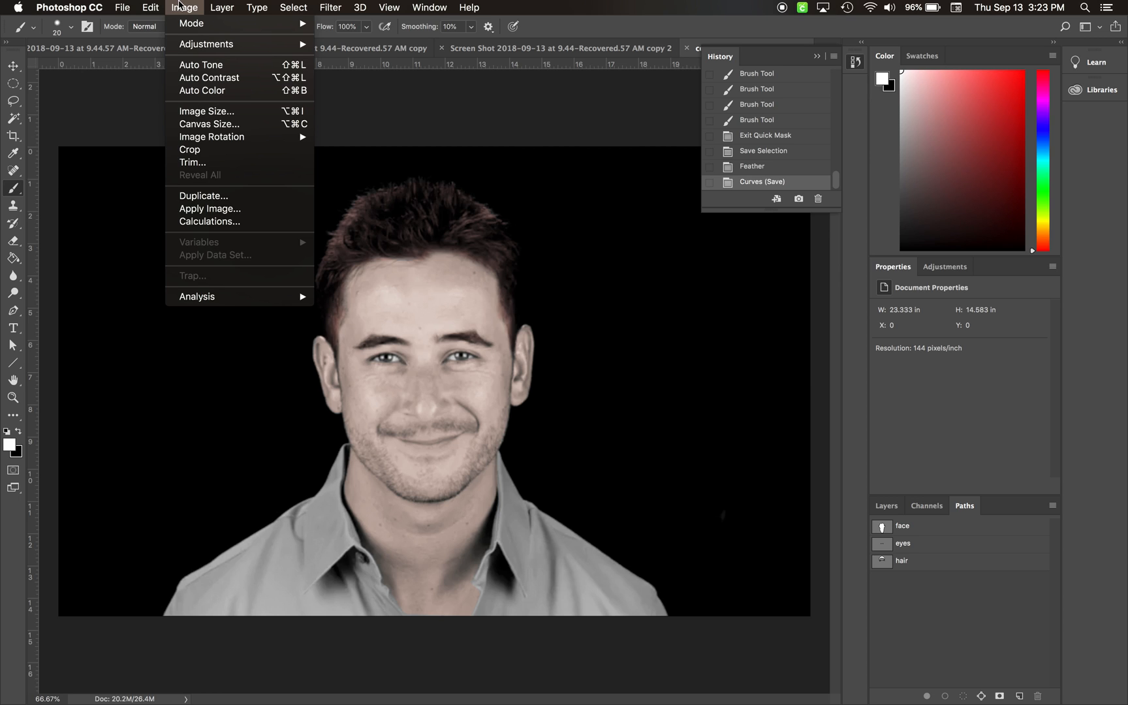
{"action": "mouse_move", "coordinate": [176, 24]}
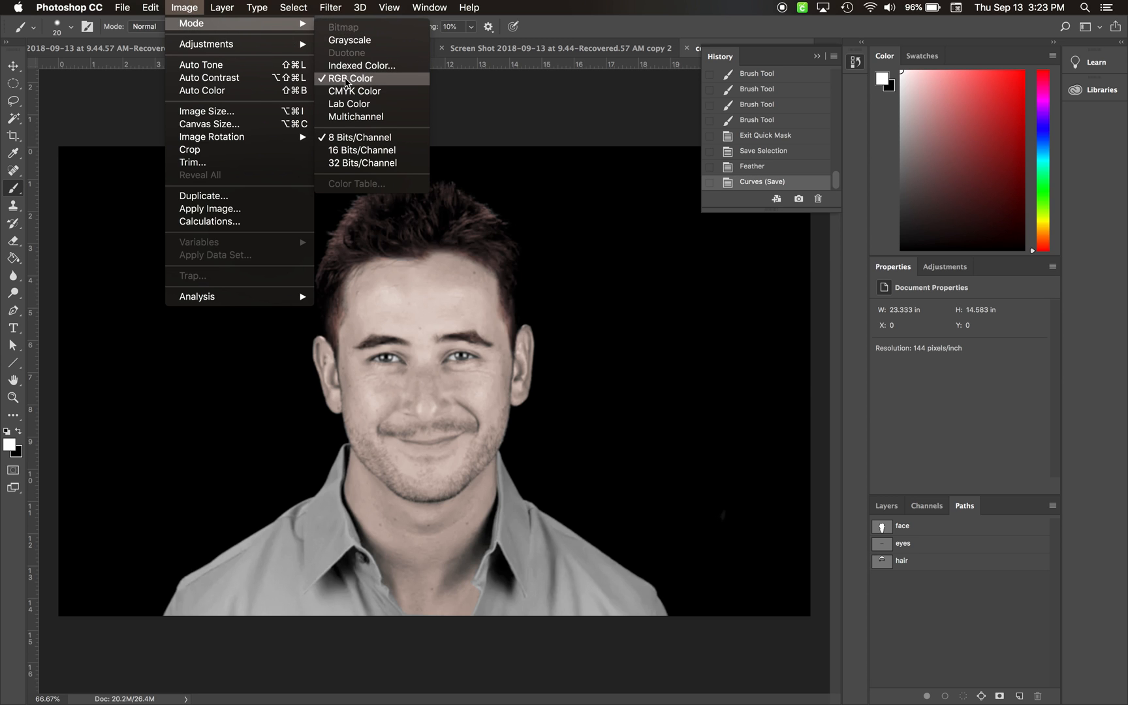
{"action": "left_click", "coordinate": [184, 3]}
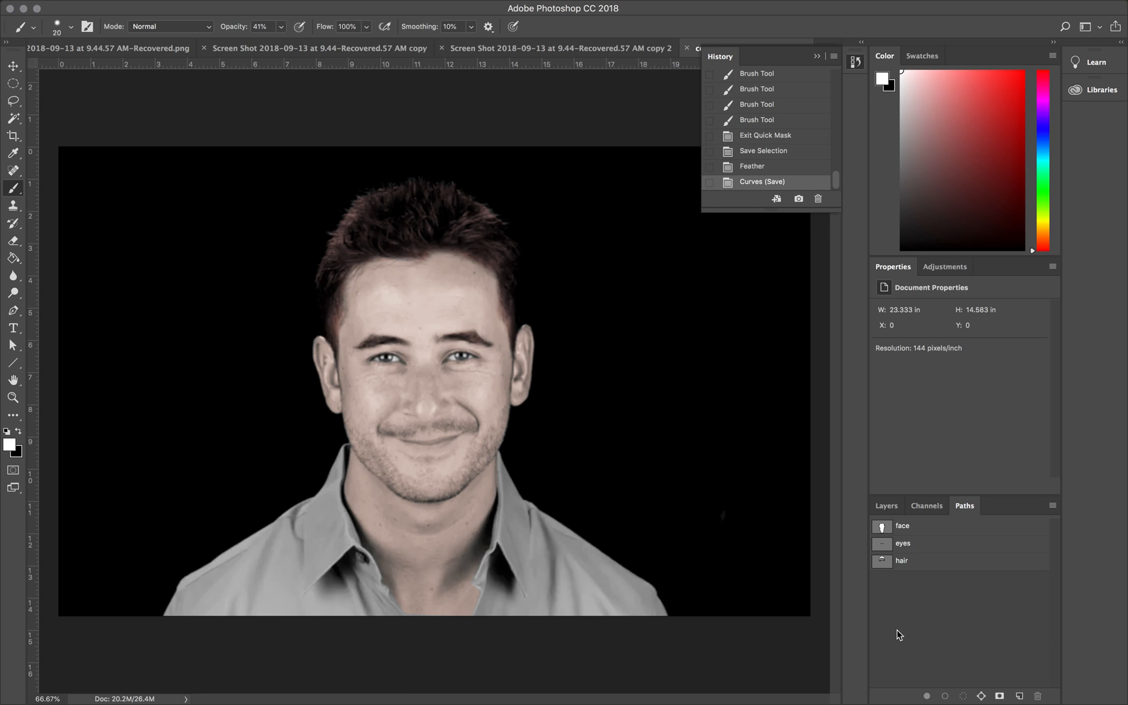
Step: Create a new path named "mouth"
{"action": "left_click", "coordinate": [1052, 506]}
{"action": "left_click", "coordinate": [963, 512]}
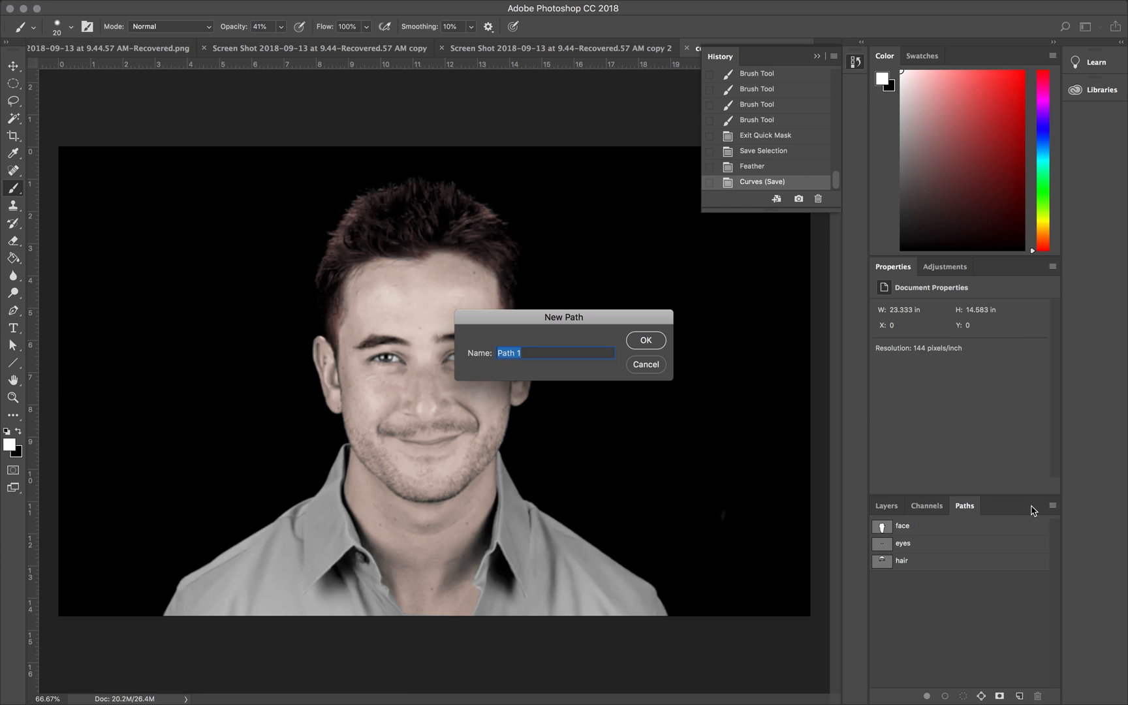
{"action": "type", "text": "mouth"}
{"action": "key", "text": "Return"}
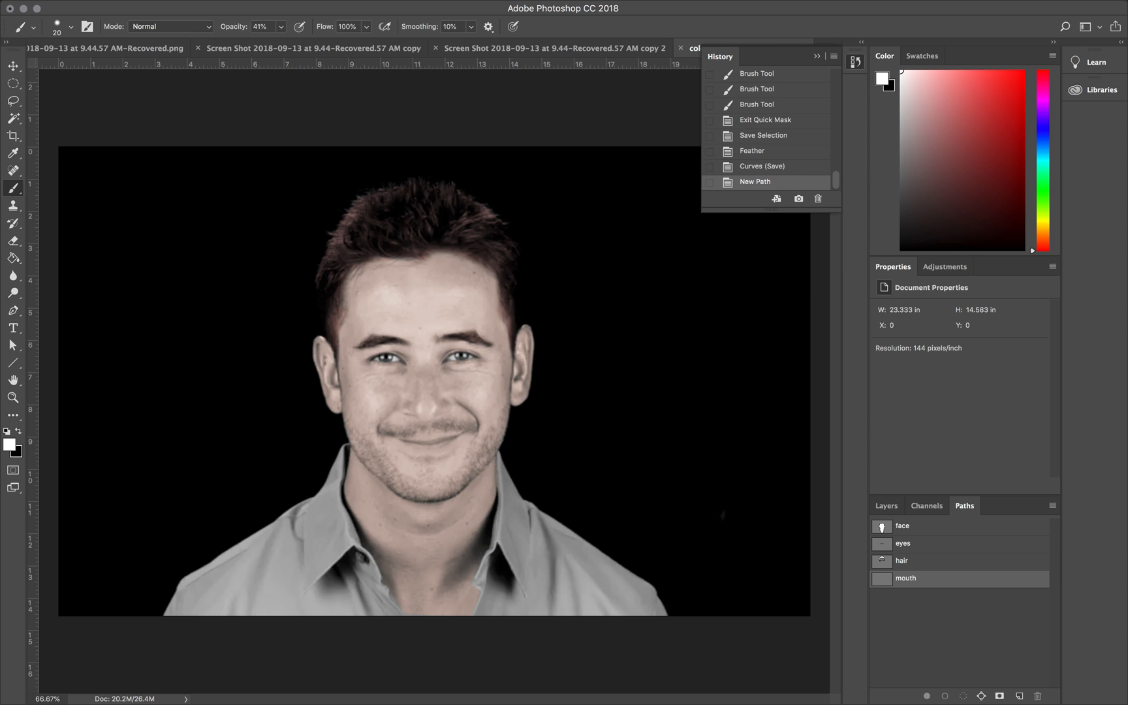
Step: Trace the upper edge of the mouth with the Pen tool, from its right corner in the image to its left corner
{"action": "key", "text": "super+plus"}
{"action": "key", "text": "super+plus"}
{"action": "key", "text": "super+plus"}
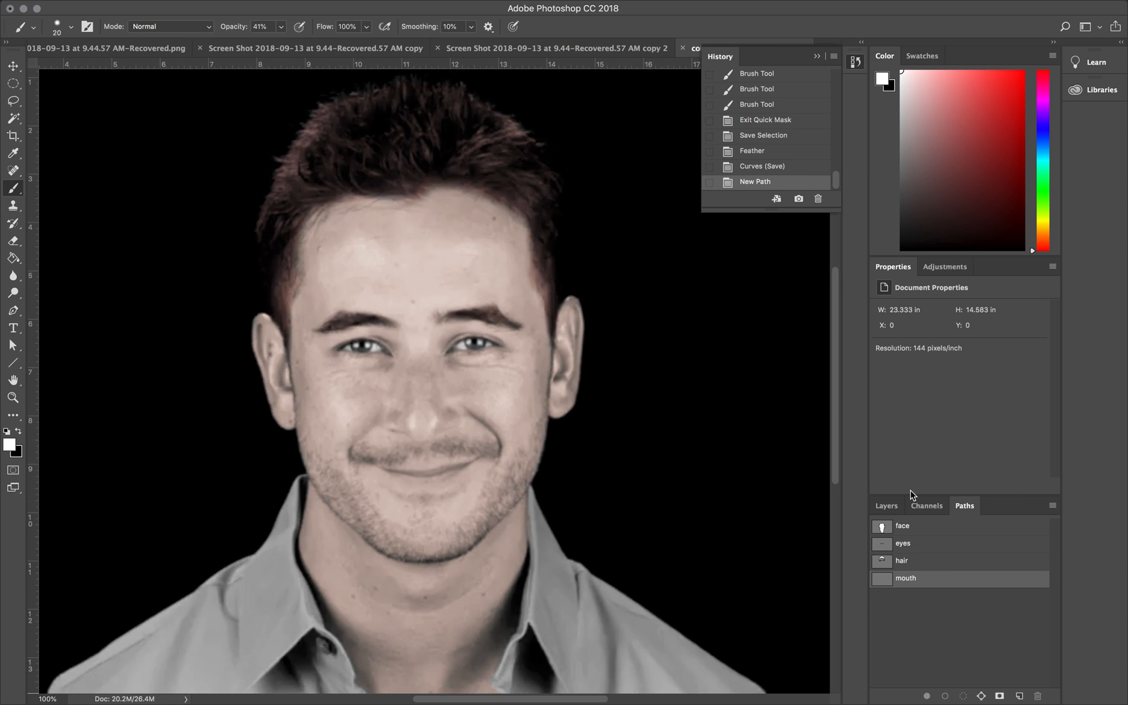
{"action": "scroll", "coordinate": [668, 534], "scroll_direction": "down", "scroll_amount": 3}
{"action": "scroll", "coordinate": [667, 534], "scroll_direction": "down", "scroll_amount": 10}
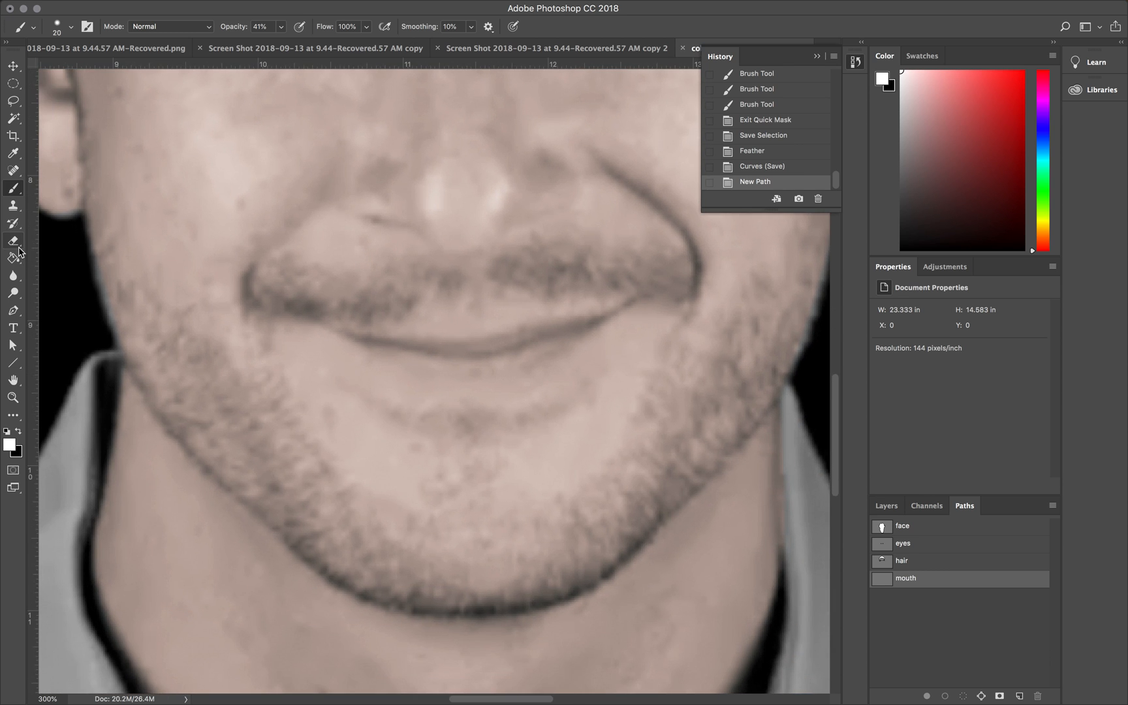
{"action": "left_click", "coordinate": [13, 311]}
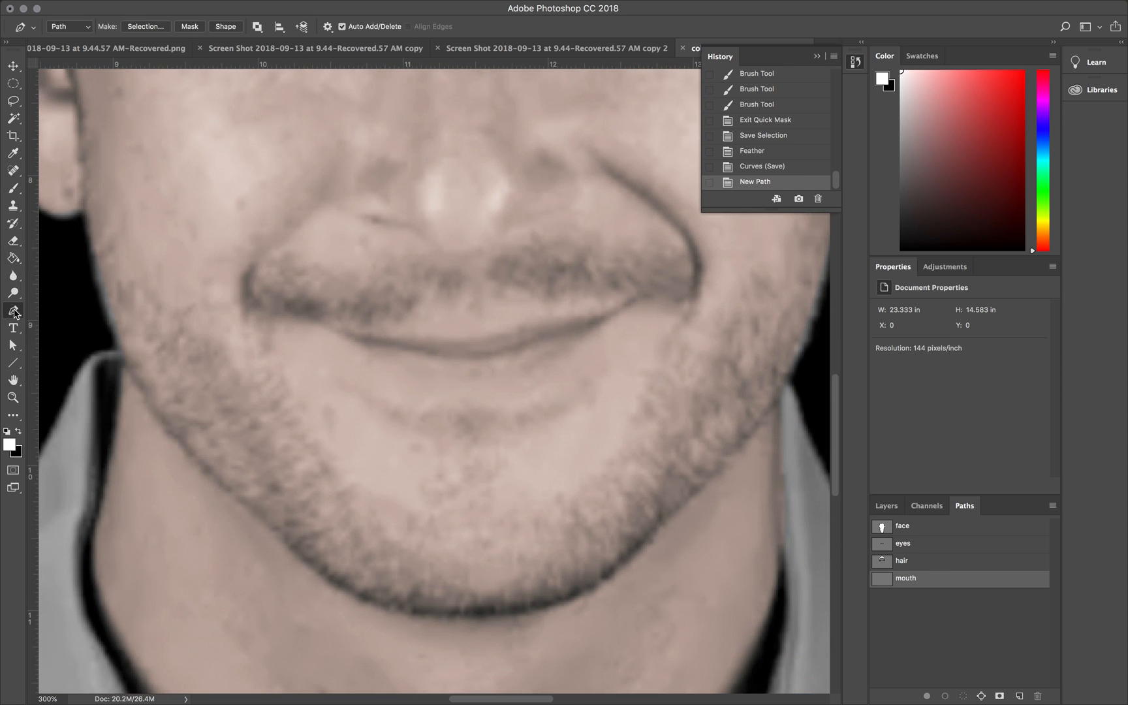
{"action": "left_click", "coordinate": [620, 309]}
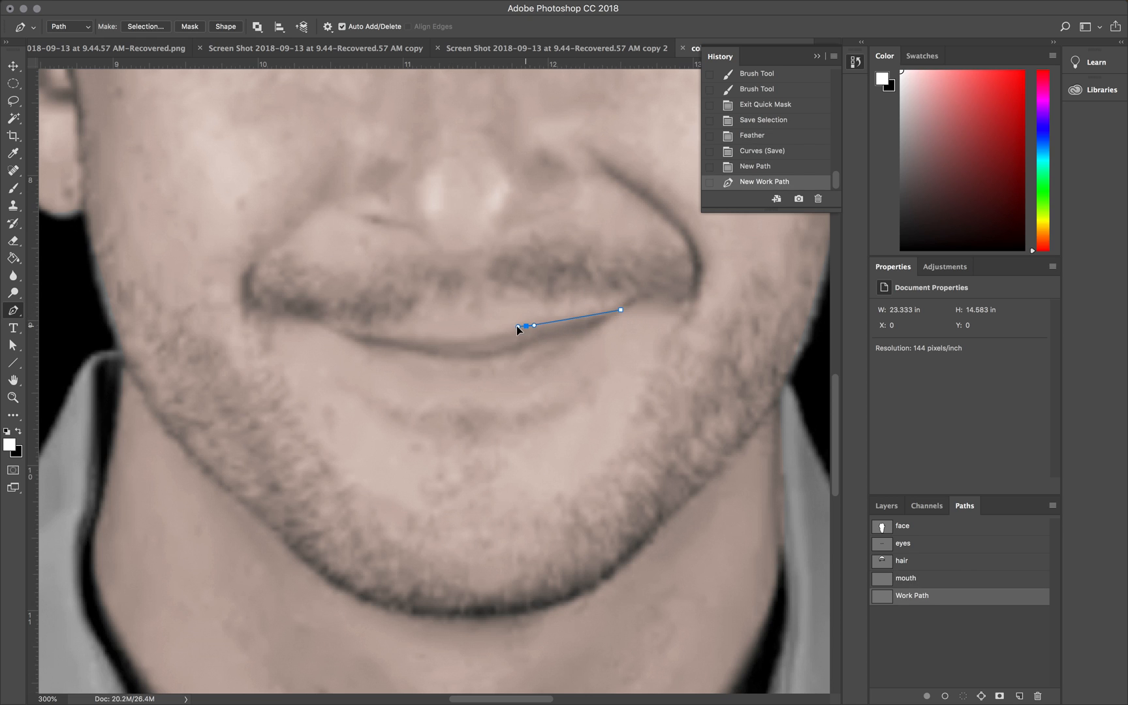
{"action": "left_click_drag", "start_coordinate": [513, 326], "coordinate": [470, 336]}
{"action": "left_click_drag", "start_coordinate": [351, 333], "coordinate": [337, 333]}
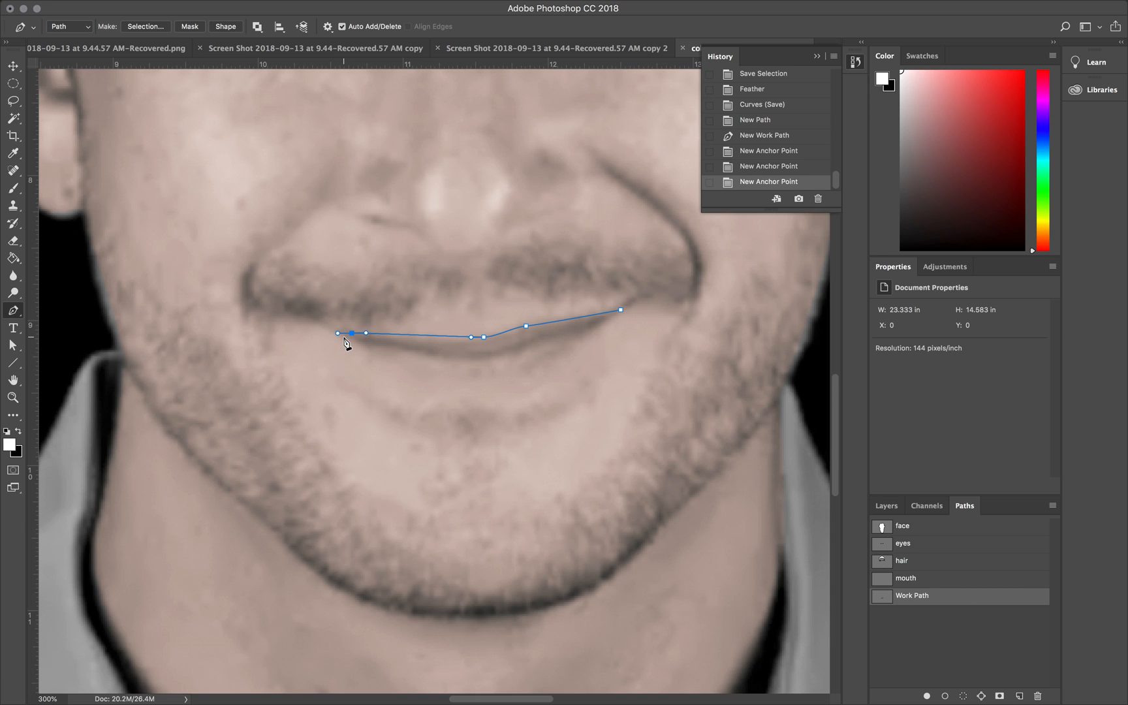
{"action": "left_click", "coordinate": [328, 329]}
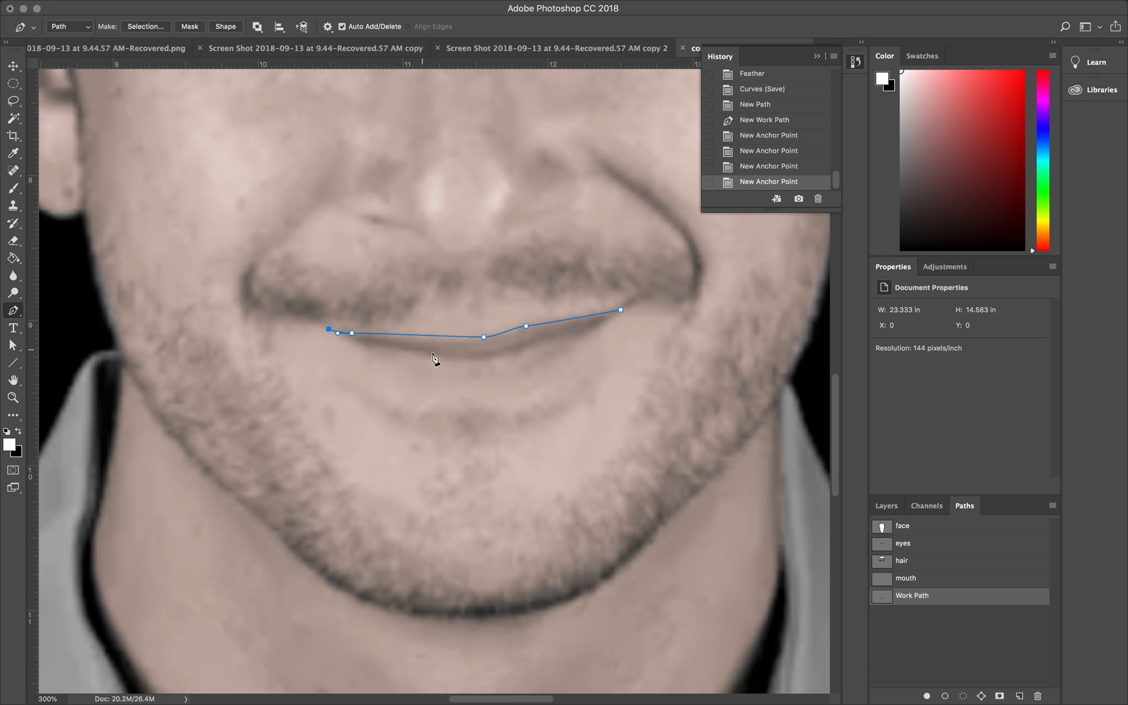
Step: Add a curved anchor point below the lower lip's center and close the mouth path at its starting point
{"action": "left_click", "coordinate": [464, 378]}
{"action": "left_click_drag", "start_coordinate": [464, 378], "coordinate": [529, 382]}
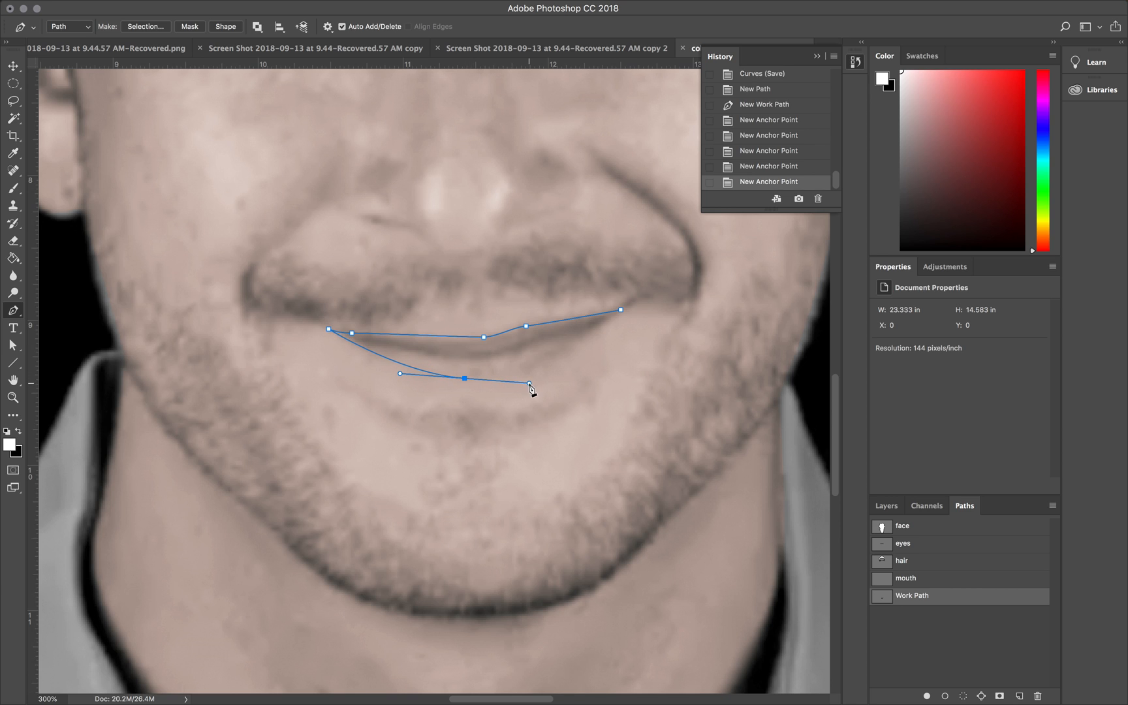
{"action": "left_click", "coordinate": [620, 310]}
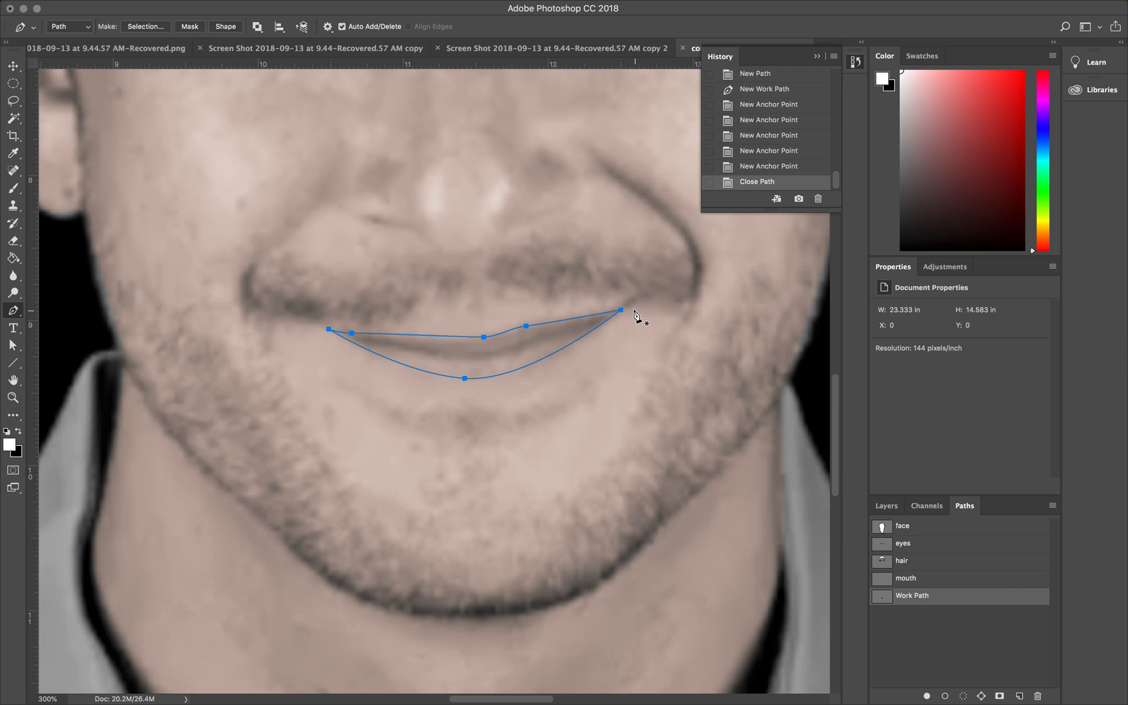
{"action": "key", "text": "super+z"}
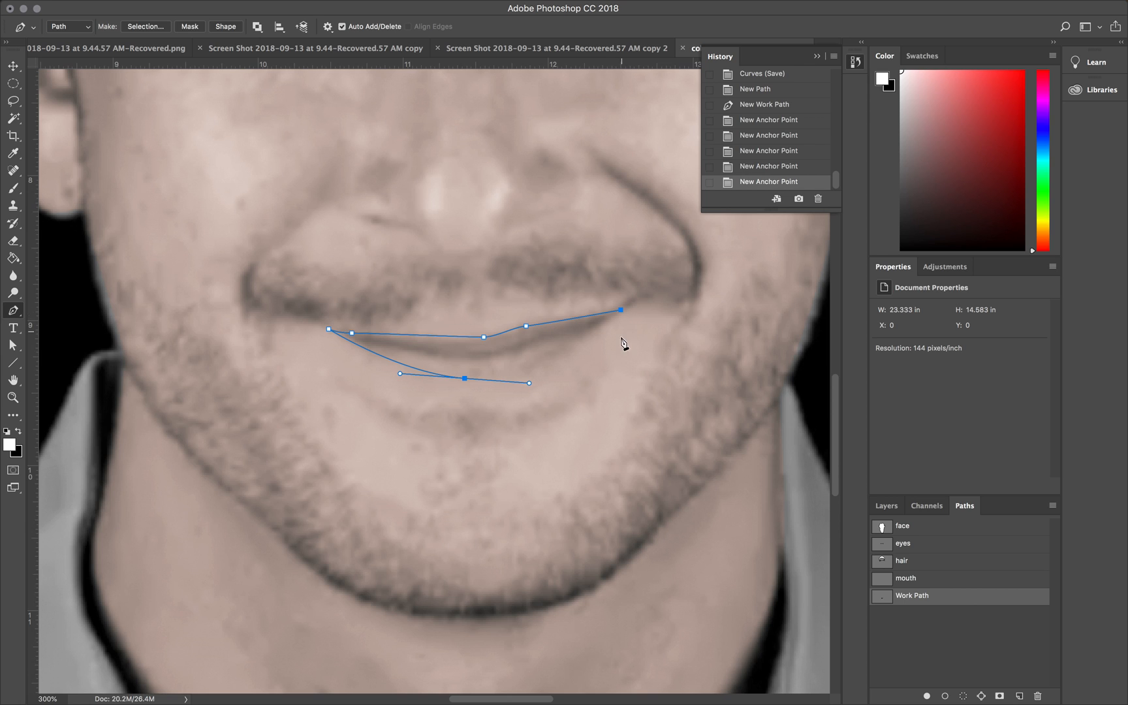
{"action": "left_click", "coordinate": [621, 312]}
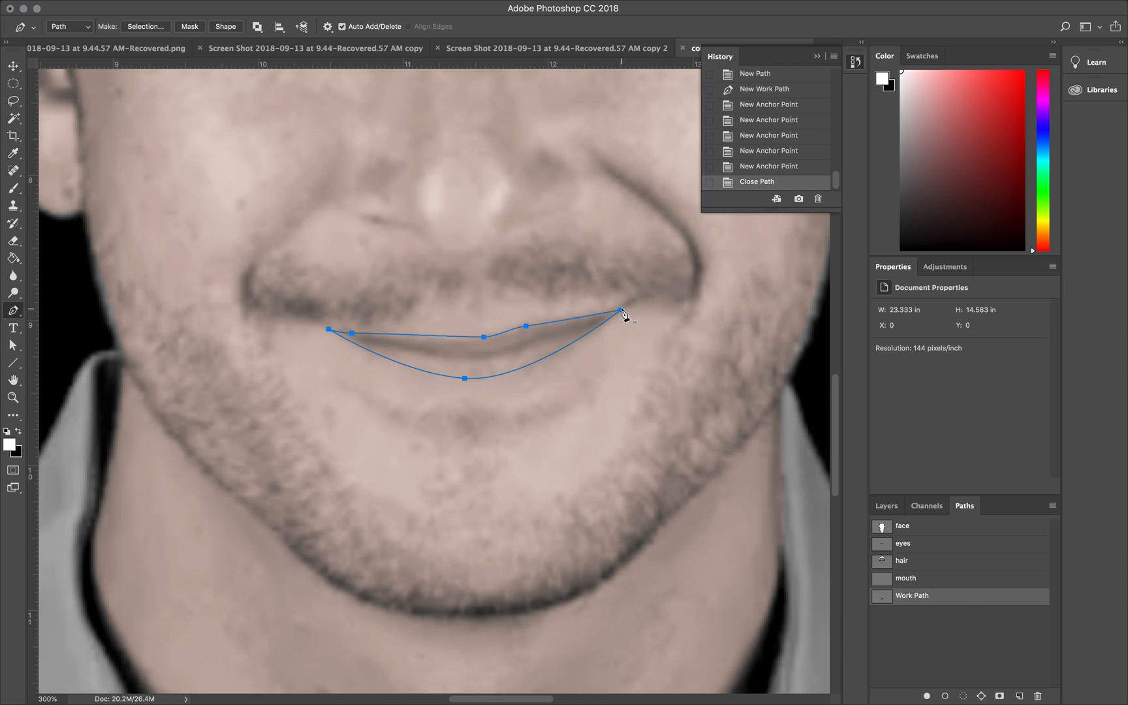
Step: Replace the anchor point right of center on the mouth path's upper edge with a new smooth anchor
{"action": "left_click", "coordinate": [527, 326]}
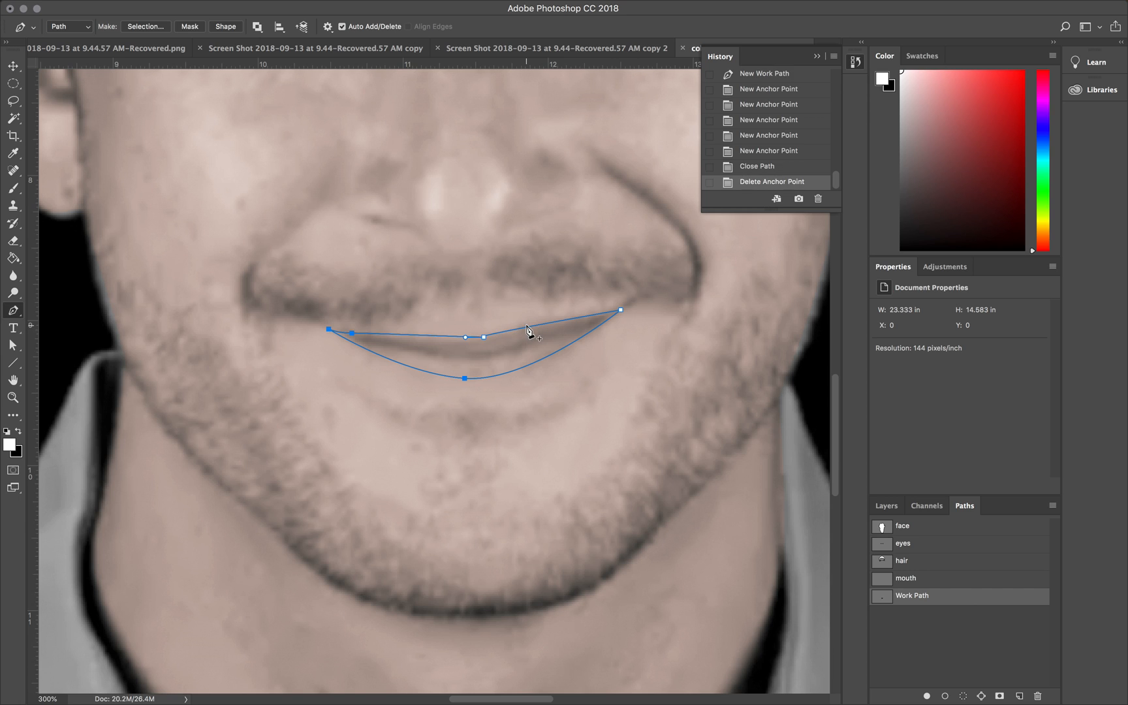
{"action": "mouse_move", "coordinate": [527, 328]}
{"action": "left_mouse_down"}
{"action": "mouse_move", "coordinate": [534, 322]}
{"action": "mouse_move", "coordinate": [511, 317]}
{"action": "mouse_move", "coordinate": [511, 333]}
{"action": "left_mouse_up"}
{"action": "left_click", "coordinate": [17, 312]}
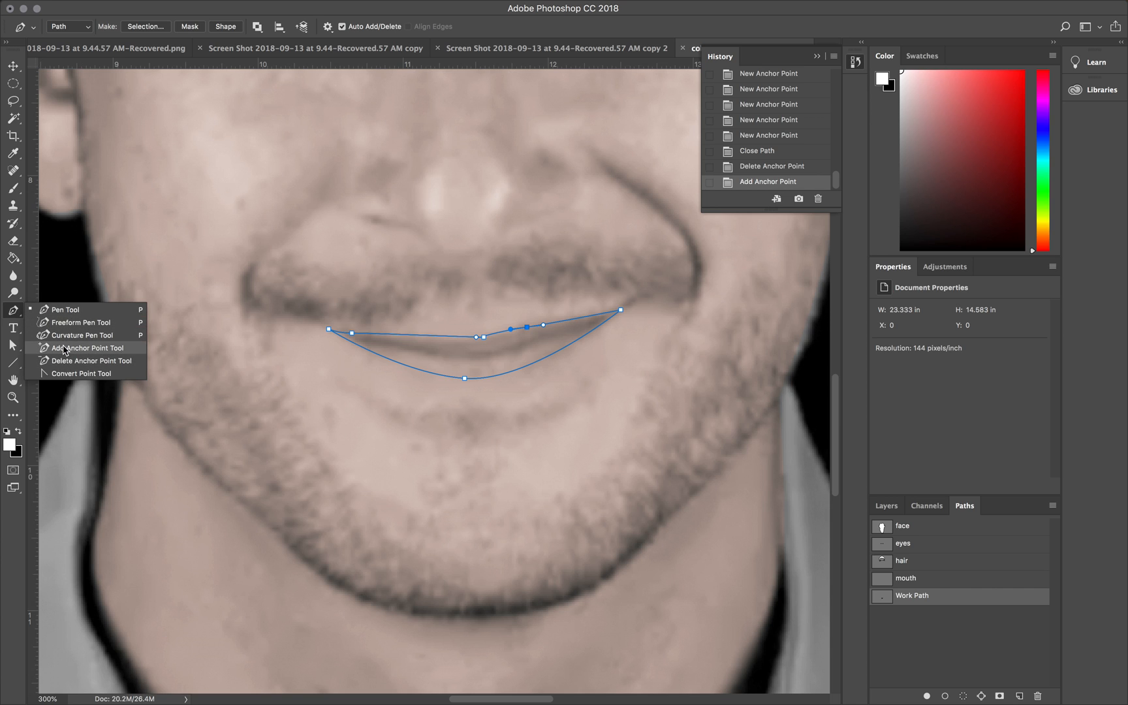
{"action": "left_click", "coordinate": [14, 310]}
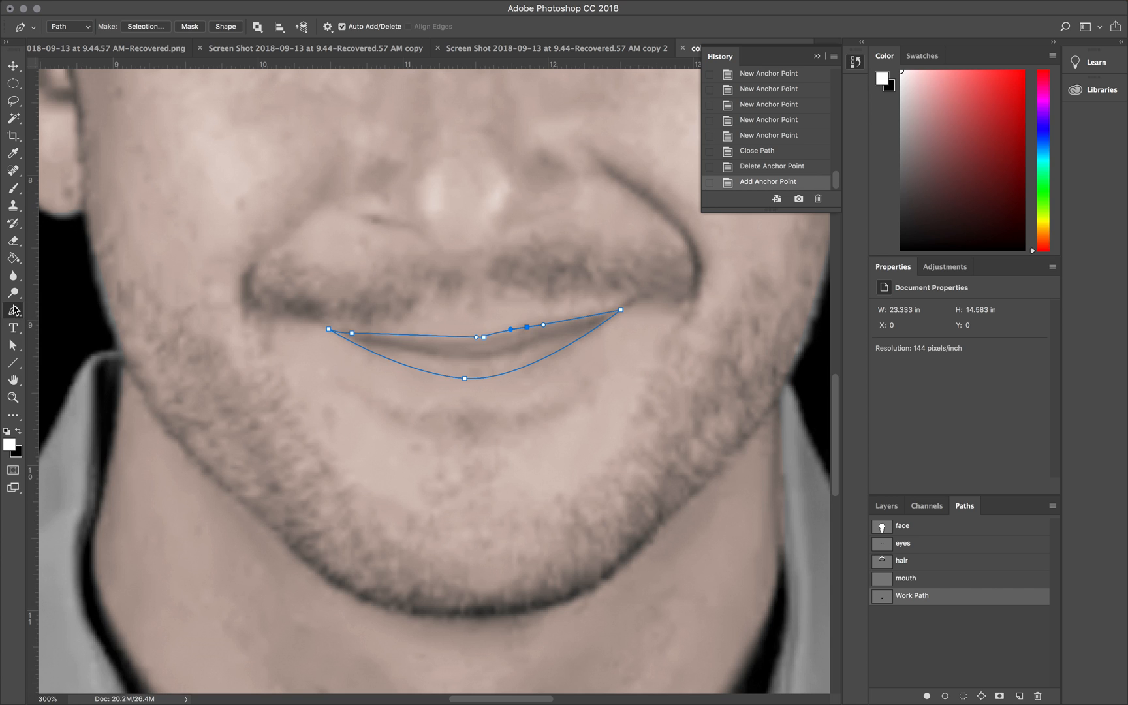
Step: Use the Convert Point tool to turn the lower lip anchor into a corner, and pull it back into a smooth curve
{"action": "left_click", "coordinate": [14, 310]}
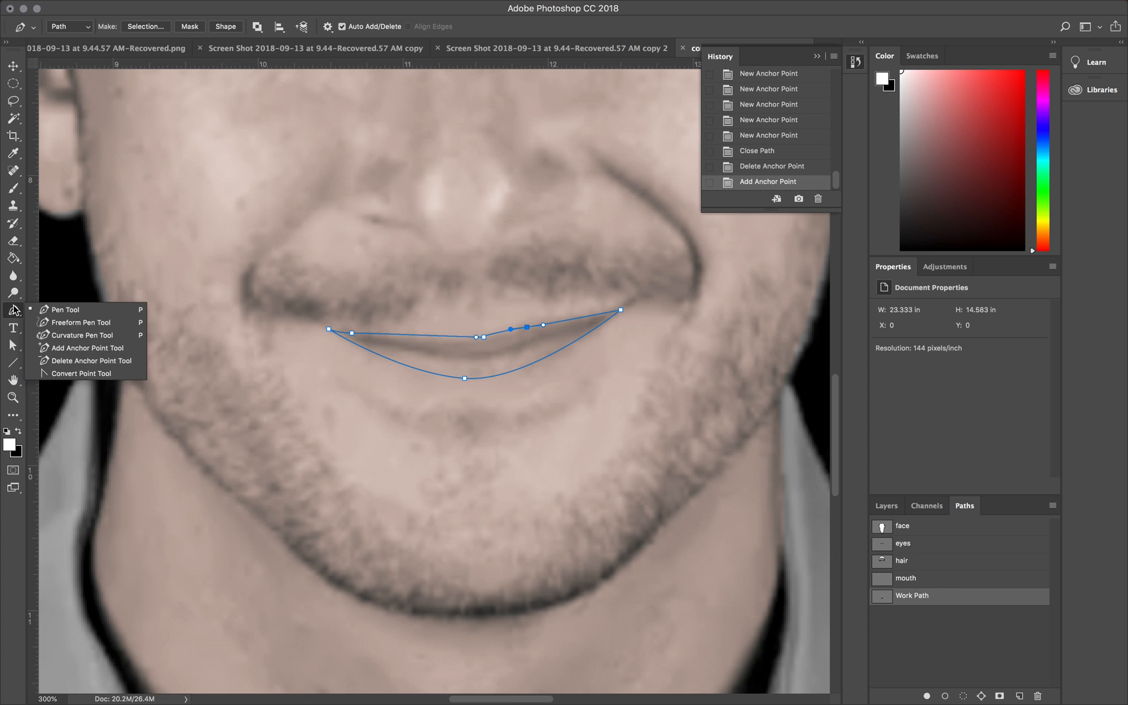
{"action": "left_click", "coordinate": [77, 373]}
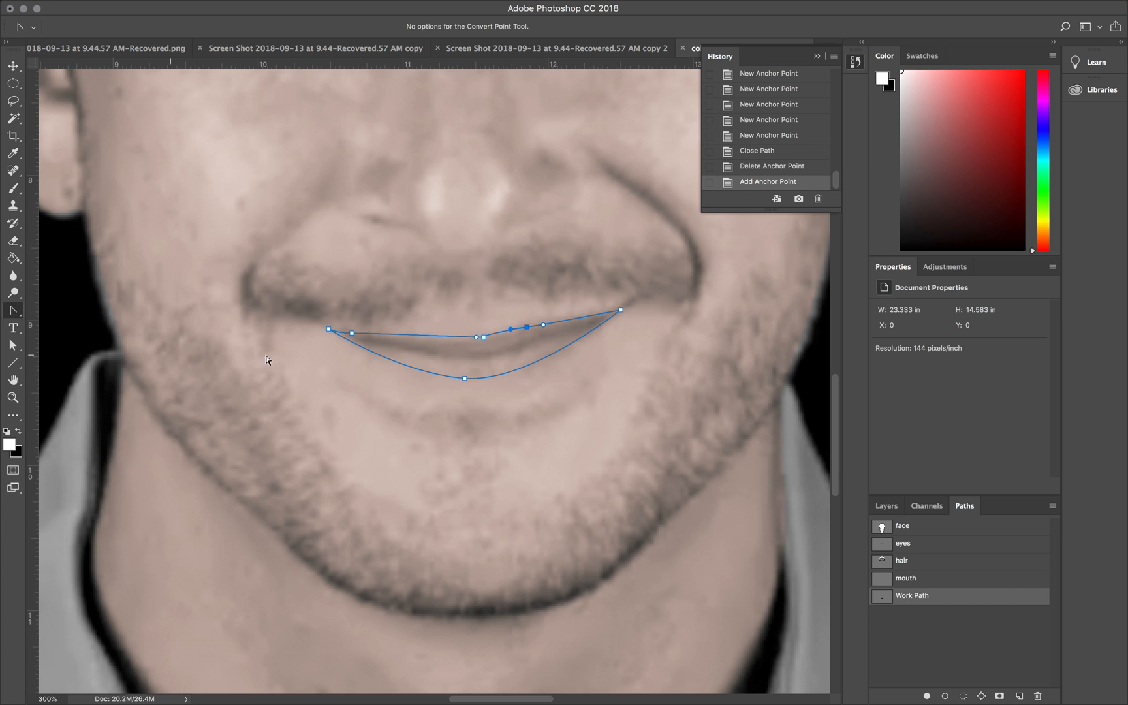
{"action": "left_click", "coordinate": [464, 378]}
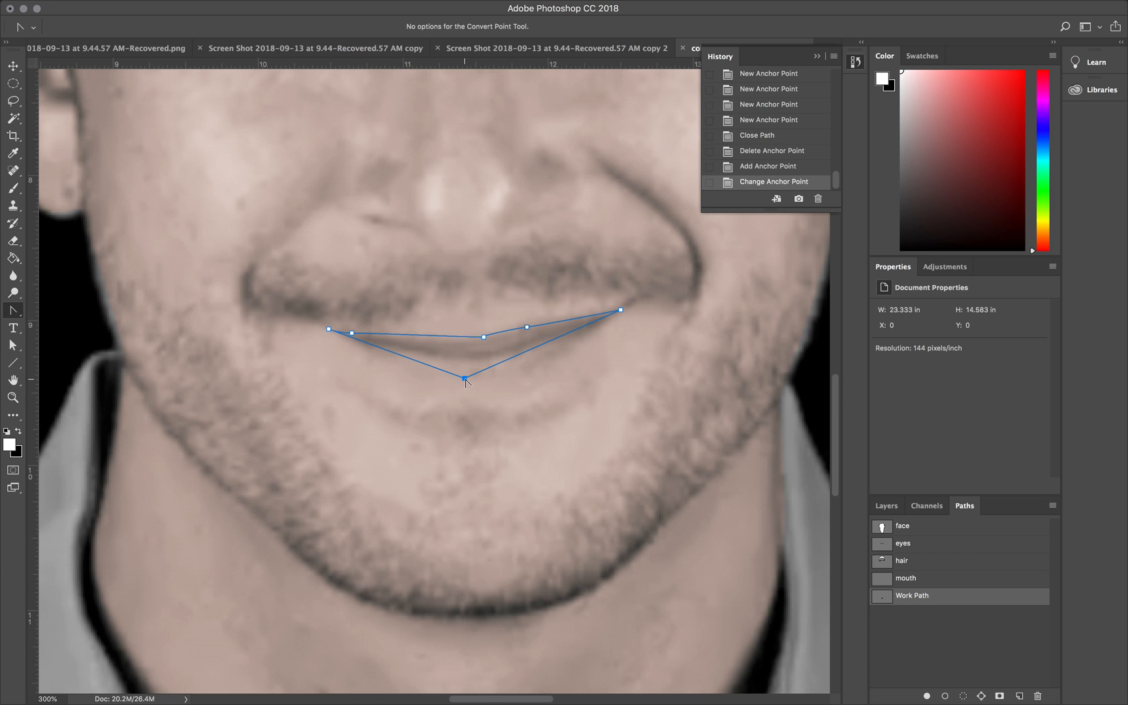
{"action": "scroll", "coordinate": [465, 383], "scroll_direction": "down", "scroll_amount": 1}
{"action": "scroll", "coordinate": [466, 383], "scroll_direction": "right", "scroll_amount": 1}
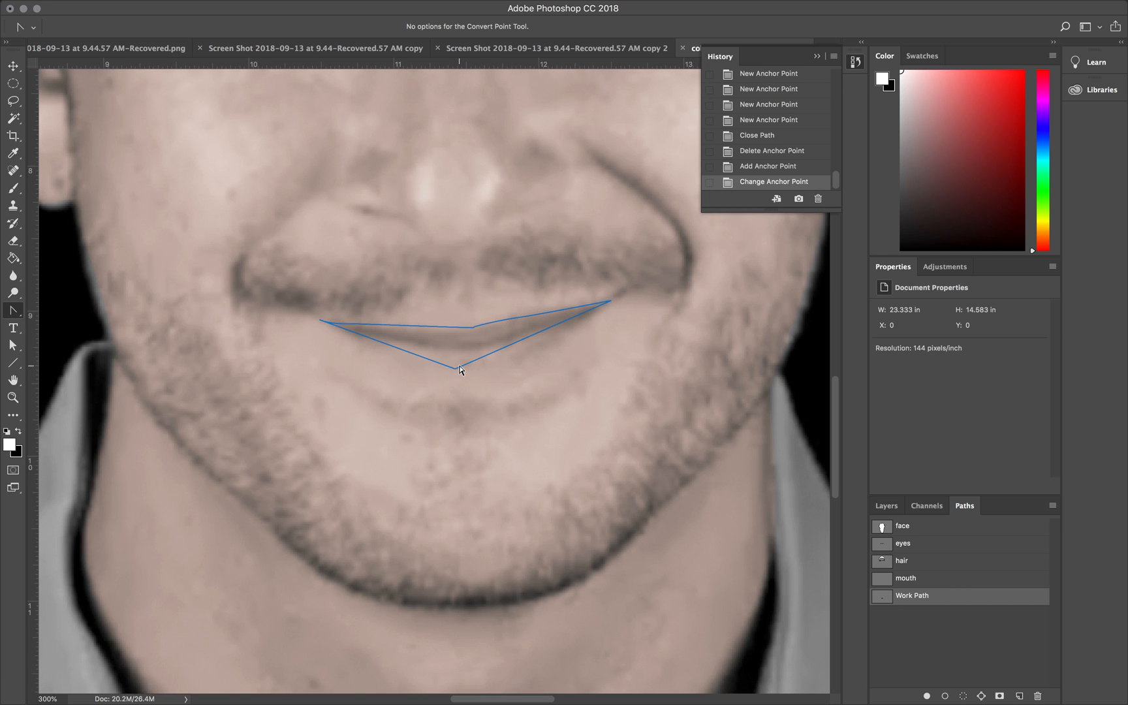
{"action": "left_click_drag", "start_coordinate": [455, 369], "coordinate": [522, 370]}
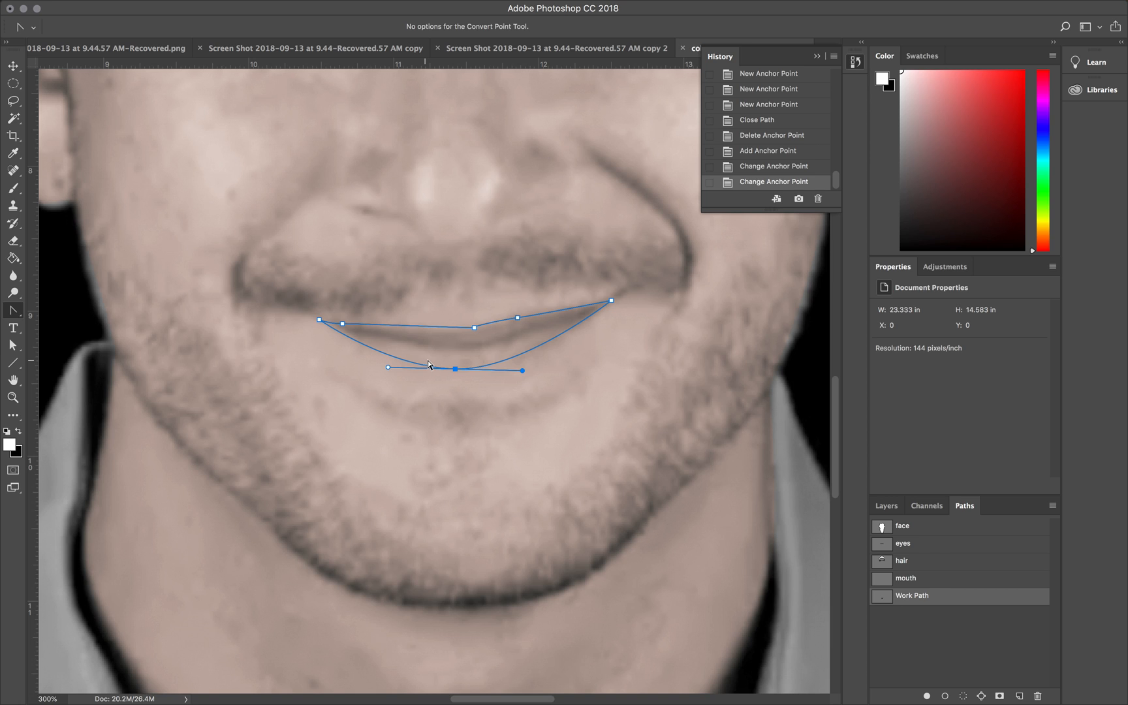
Step: Move the center anchor on the upper lip edge slightly left and down with the Direct Selection tool
{"action": "left_click", "coordinate": [13, 346]}
{"action": "left_click", "coordinate": [474, 327]}
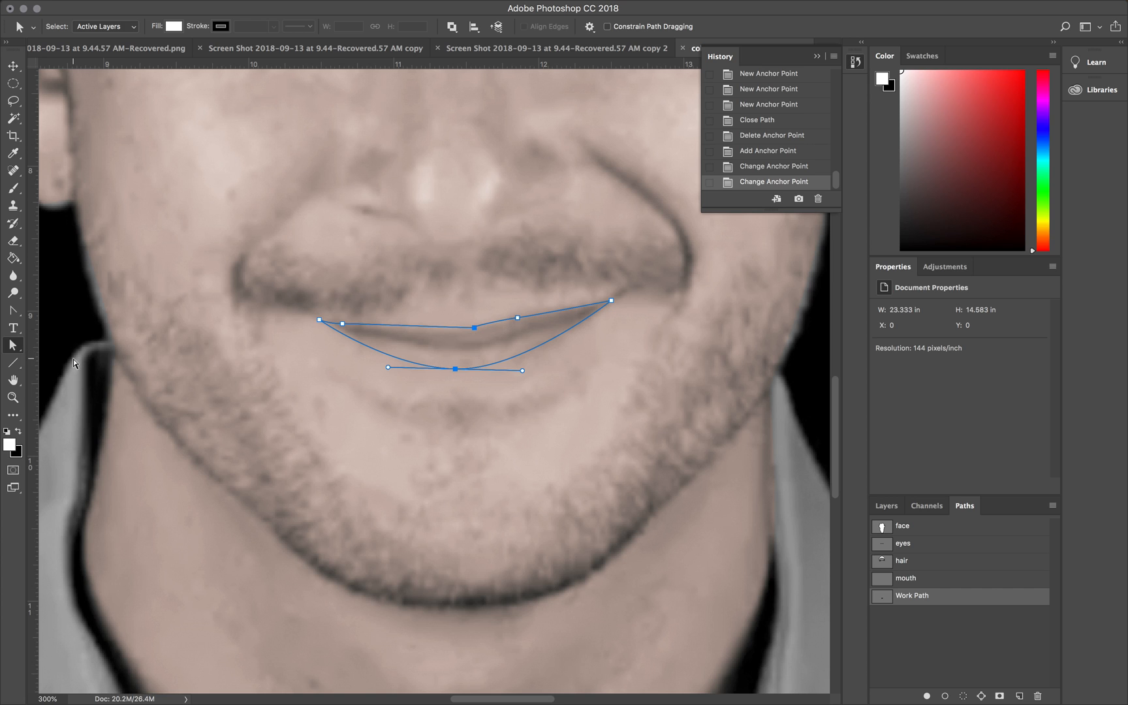
{"action": "left_click", "coordinate": [21, 352]}
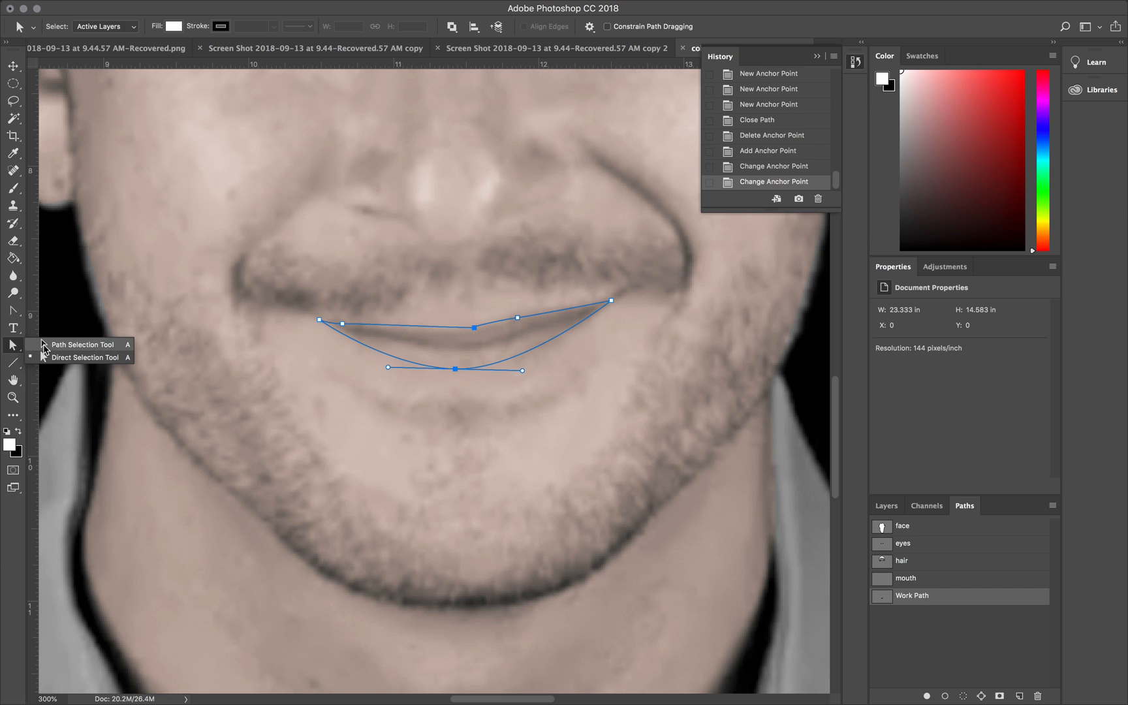
{"action": "left_click", "coordinate": [71, 362]}
{"action": "left_click", "coordinate": [474, 328]}
{"action": "mouse_move", "coordinate": [473, 327]}
{"action": "left_mouse_down"}
{"action": "mouse_move", "coordinate": [443, 331]}
{"action": "mouse_move", "coordinate": [499, 309]}
{"action": "mouse_move", "coordinate": [435, 322]}
{"action": "mouse_move", "coordinate": [465, 328]}
{"action": "left_mouse_up"}
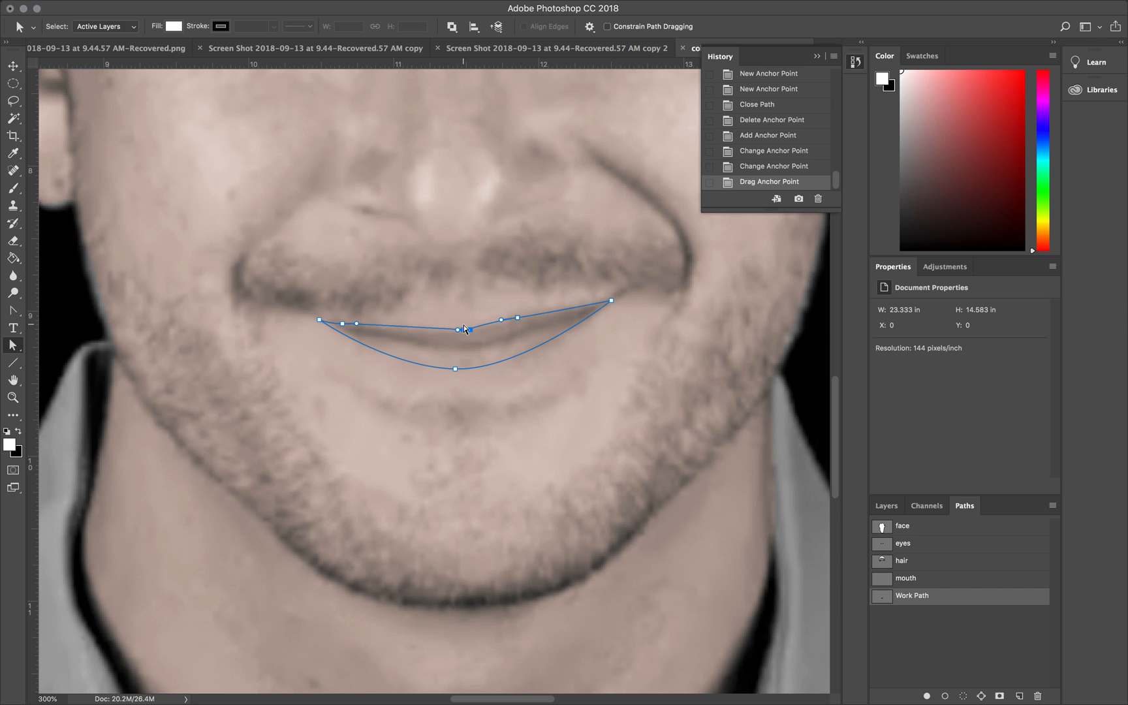
{"action": "left_click", "coordinate": [455, 369]}
{"action": "left_click", "coordinate": [470, 331]}
{"action": "left_click_drag", "start_coordinate": [470, 331], "coordinate": [465, 332]}
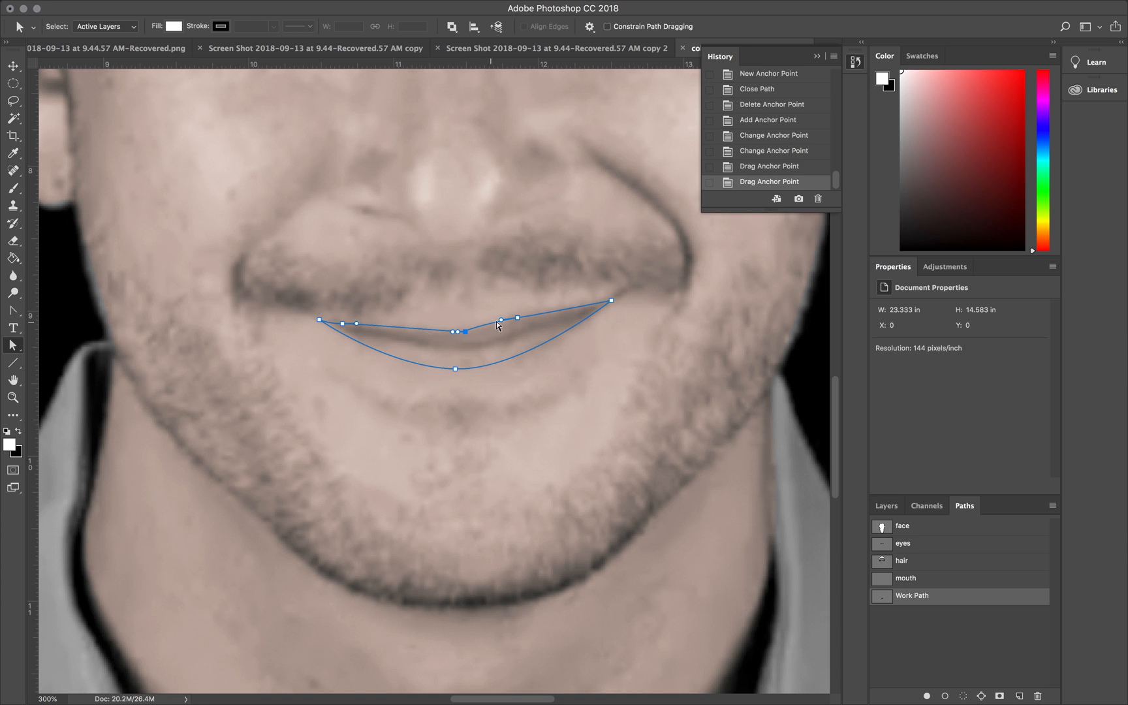
Step: Refine the lower lip curve, the left mouth corner and the upper edge by adjusting their anchors and handles
{"action": "left_click", "coordinate": [455, 370]}
{"action": "mouse_move", "coordinate": [388, 368]}
{"action": "left_mouse_down"}
{"action": "mouse_move", "coordinate": [355, 360]}
{"action": "mouse_move", "coordinate": [368, 362]}
{"action": "left_mouse_up"}
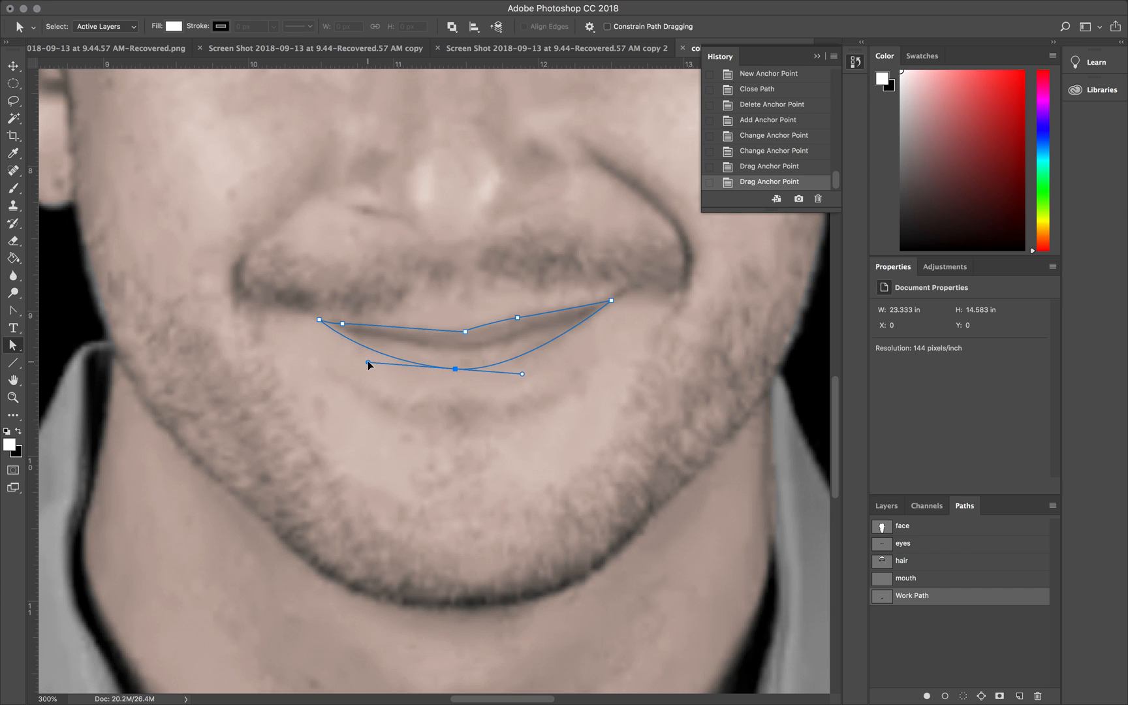
{"action": "left_click", "coordinate": [324, 320]}
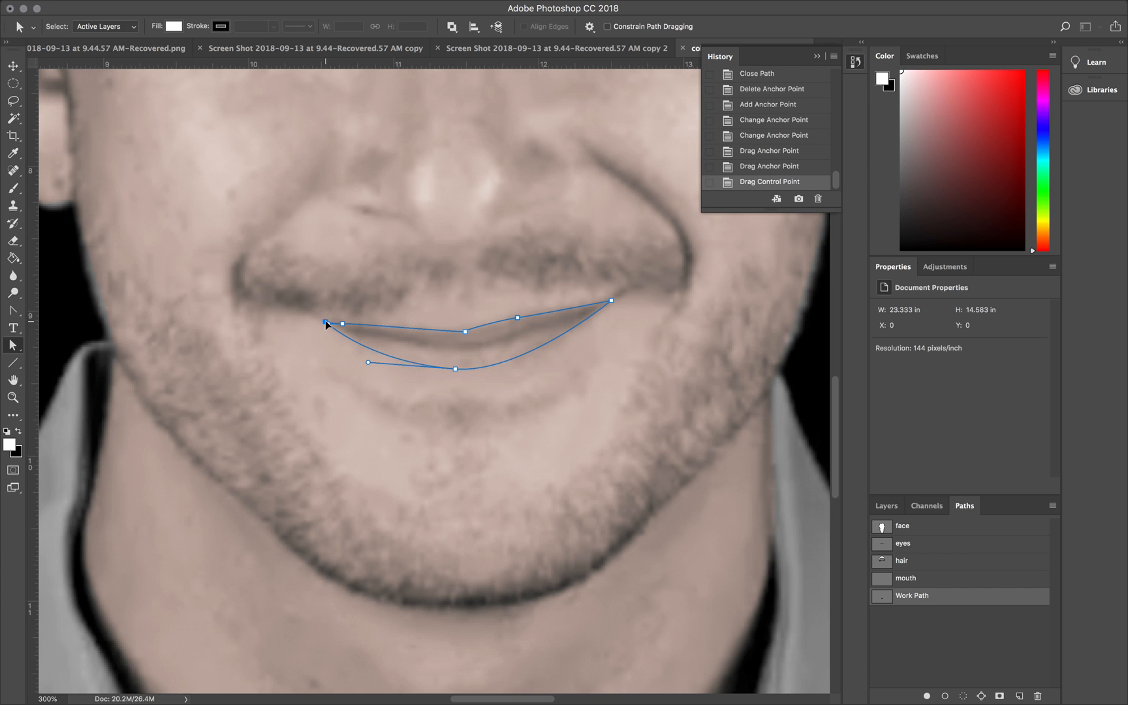
{"action": "left_click_drag", "start_coordinate": [326, 322], "coordinate": [396, 327]}
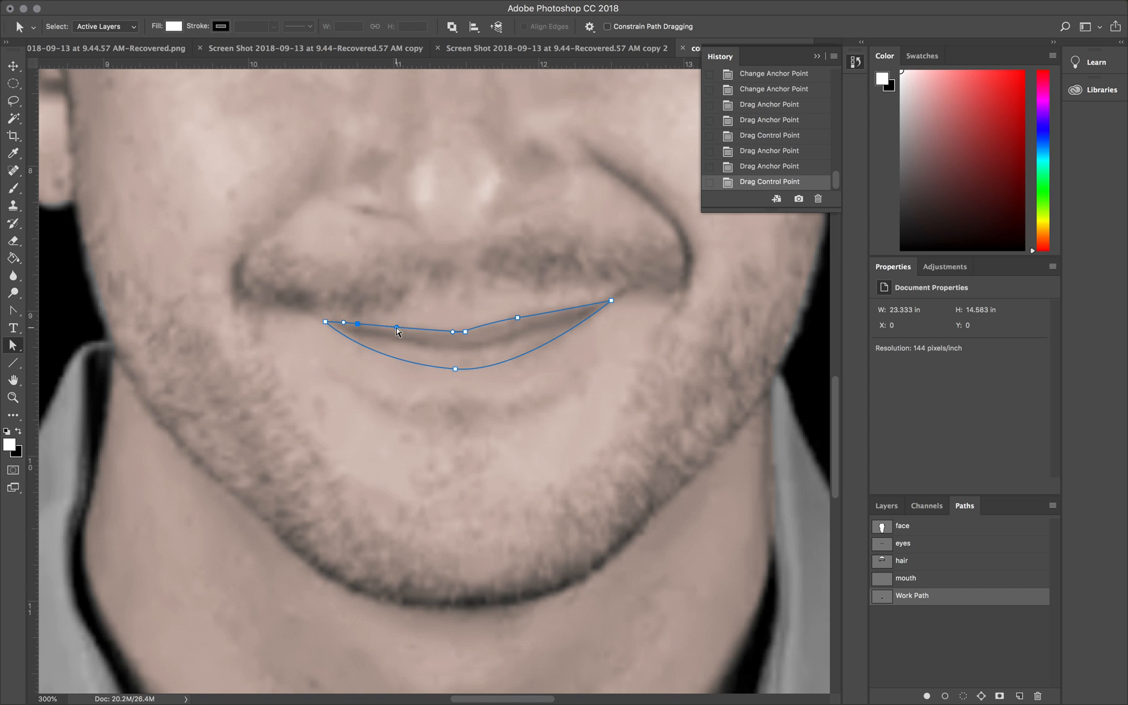
{"action": "left_click", "coordinate": [466, 331]}
{"action": "left_click_drag", "start_coordinate": [467, 335], "coordinate": [468, 336]}
Step: Load the mouth-shaped Work Path as a selection
{"action": "left_click", "coordinate": [295, 7]}
{"action": "left_click", "coordinate": [310, 5]}
{"action": "left_click_drag", "start_coordinate": [968, 602], "coordinate": [965, 690]}
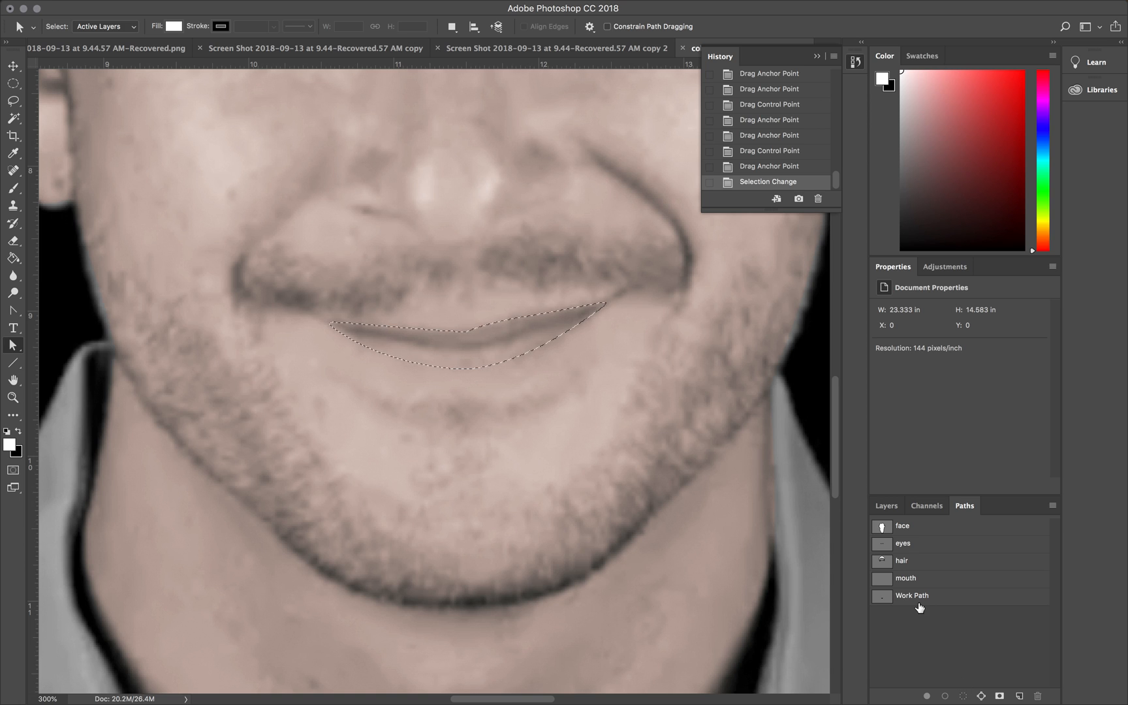
{"action": "left_click", "coordinate": [303, 6]}
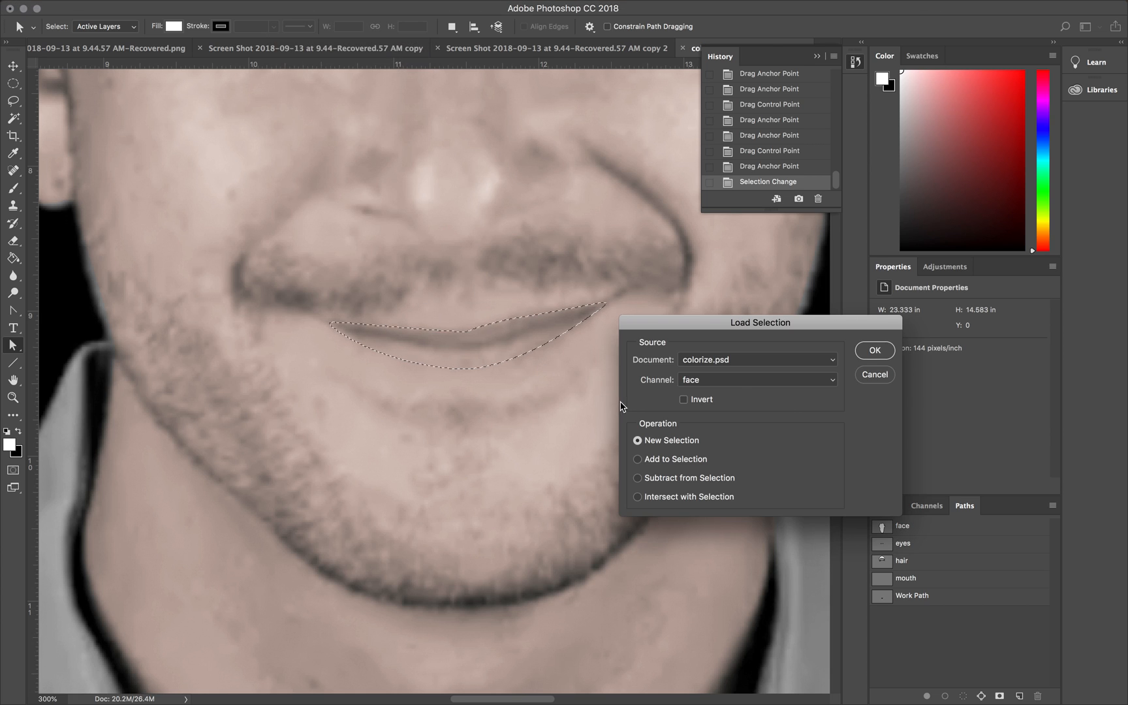
{"action": "left_click", "coordinate": [731, 381]}
{"action": "left_click", "coordinate": [733, 391]}
{"action": "left_click", "coordinate": [869, 375]}
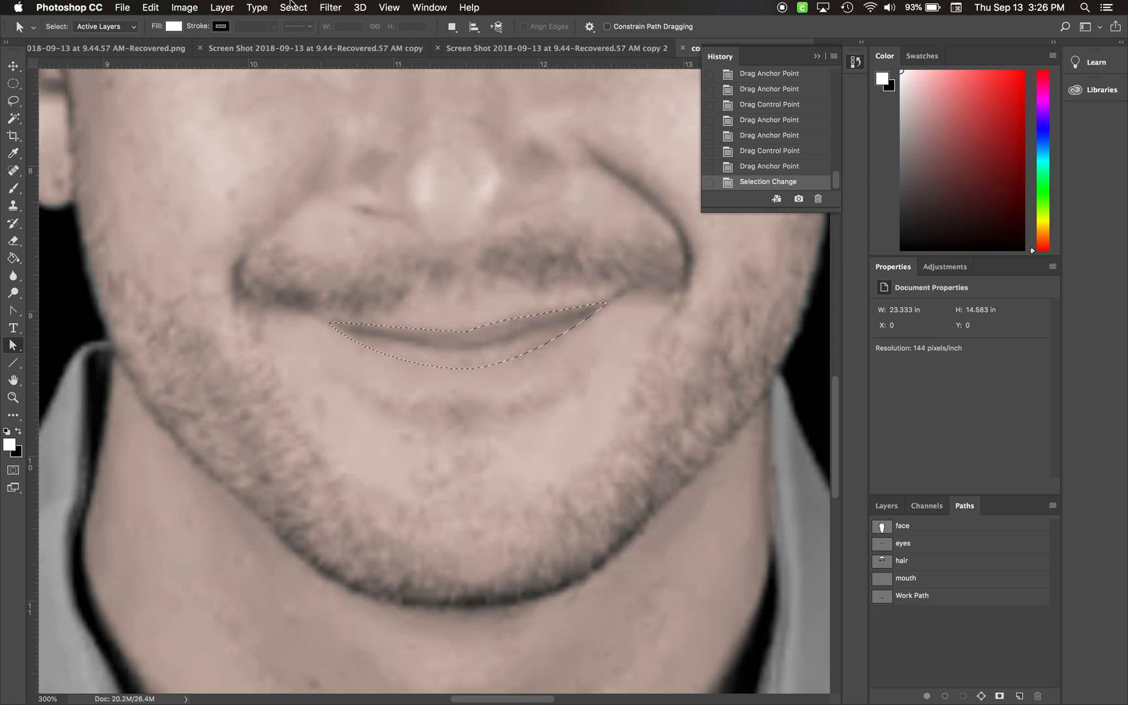
Step: Save the selection in colorize.psd as a new channel named "mouth"
{"action": "left_click", "coordinate": [292, 6]}
{"action": "left_click", "coordinate": [352, 310]}
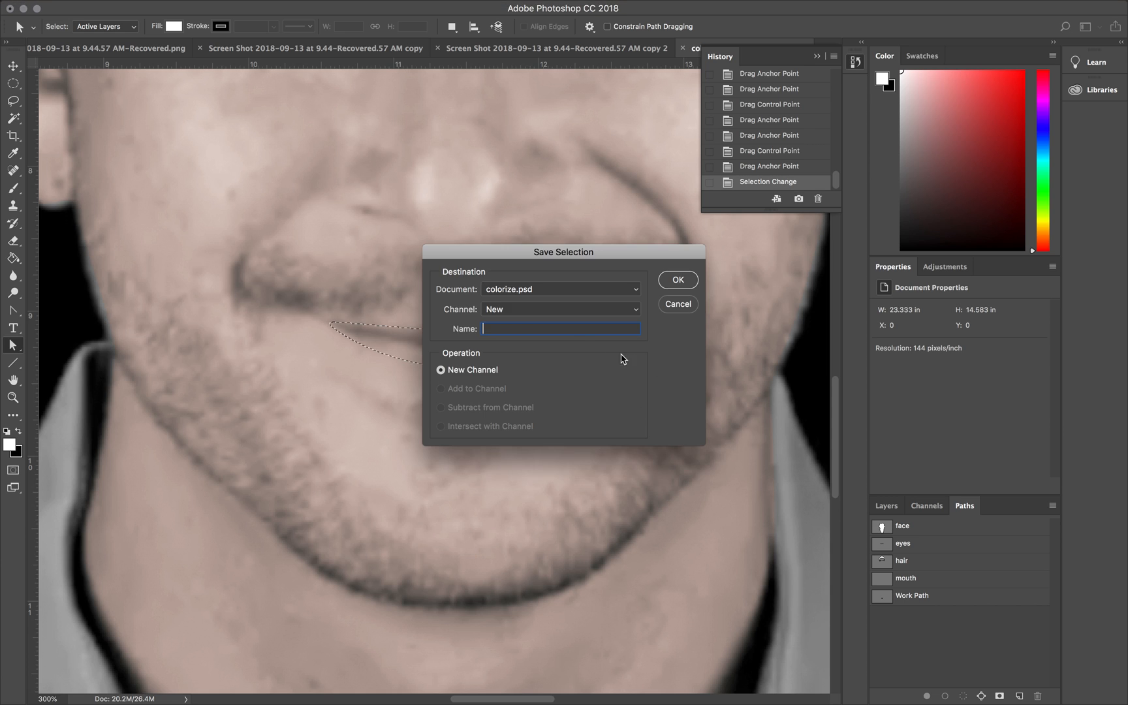
{"action": "type", "text": "mouth"}
{"action": "key", "text": "Return"}
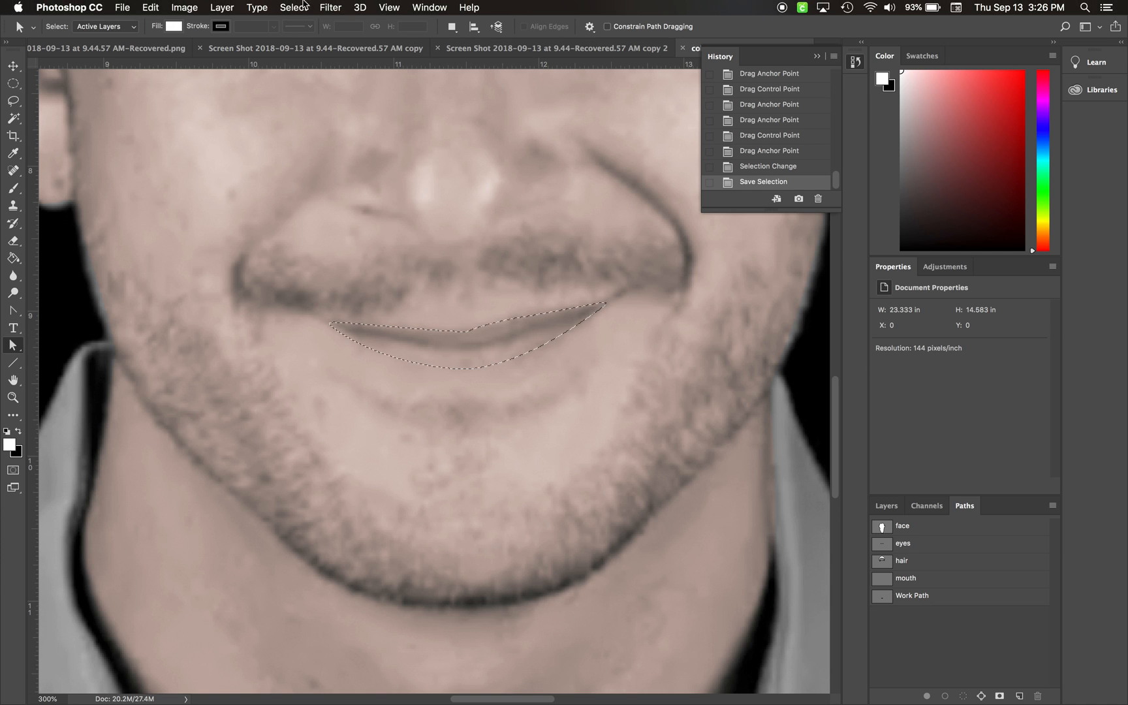
Step: Feather the mouth selection with a radius of 2 pixels
{"action": "left_click", "coordinate": [305, 5]}
{"action": "mouse_move", "coordinate": [322, 202]}
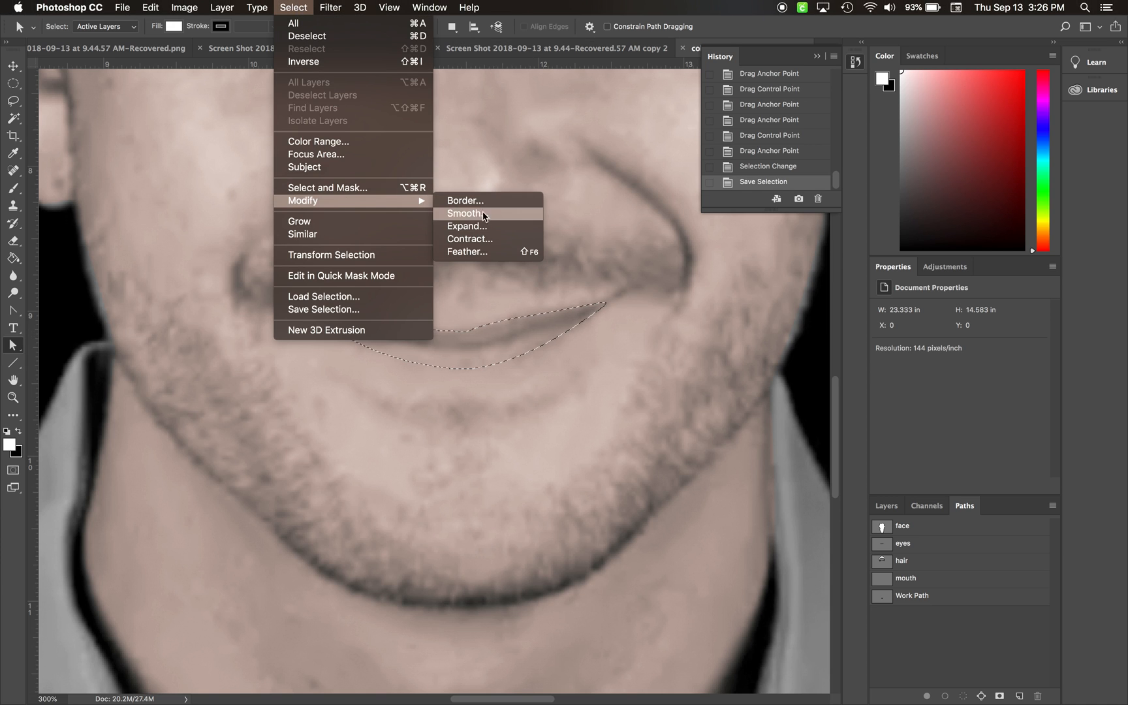
{"action": "left_click", "coordinate": [479, 251]}
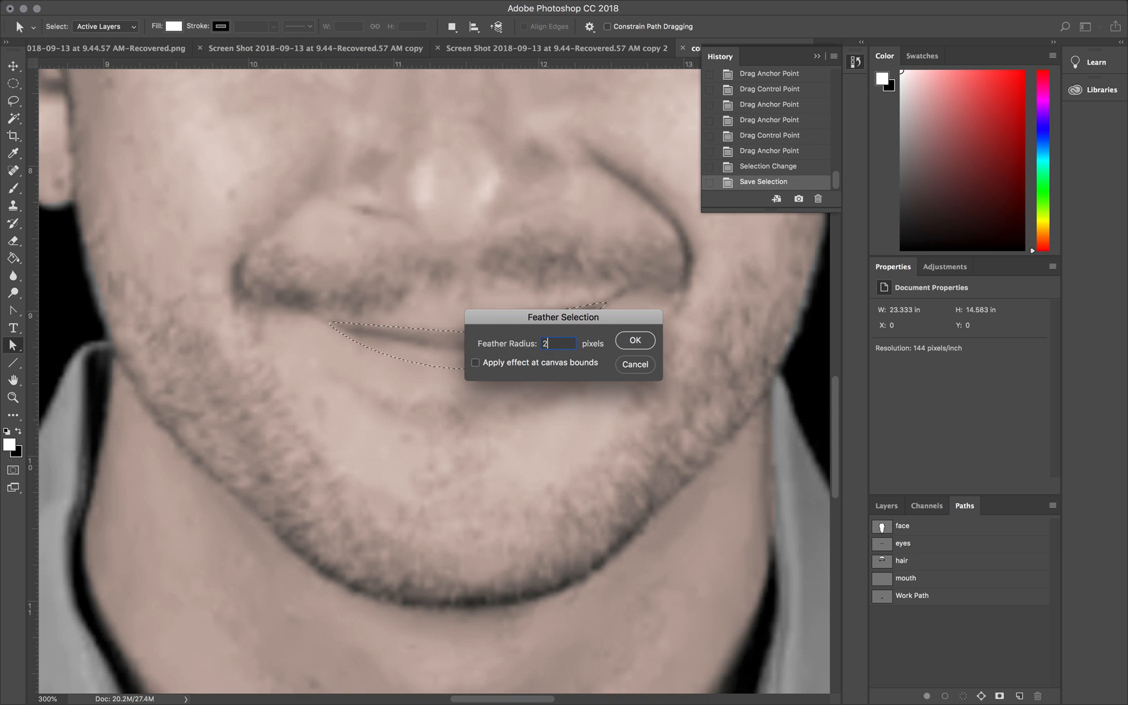
{"action": "key", "text": "Return"}
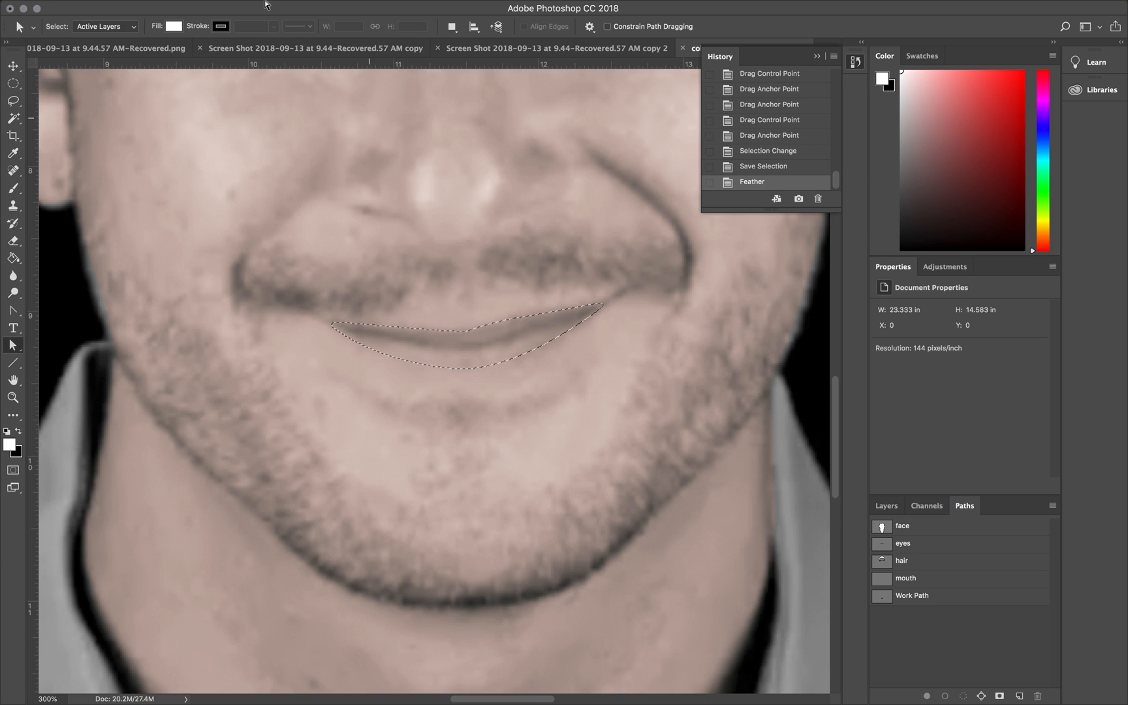
Step: Open Curves for the mouth selection and raise the red curve's midtones to input 129, output 137
{"action": "left_click", "coordinate": [184, 7]}
{"action": "mouse_move", "coordinate": [202, 26]}
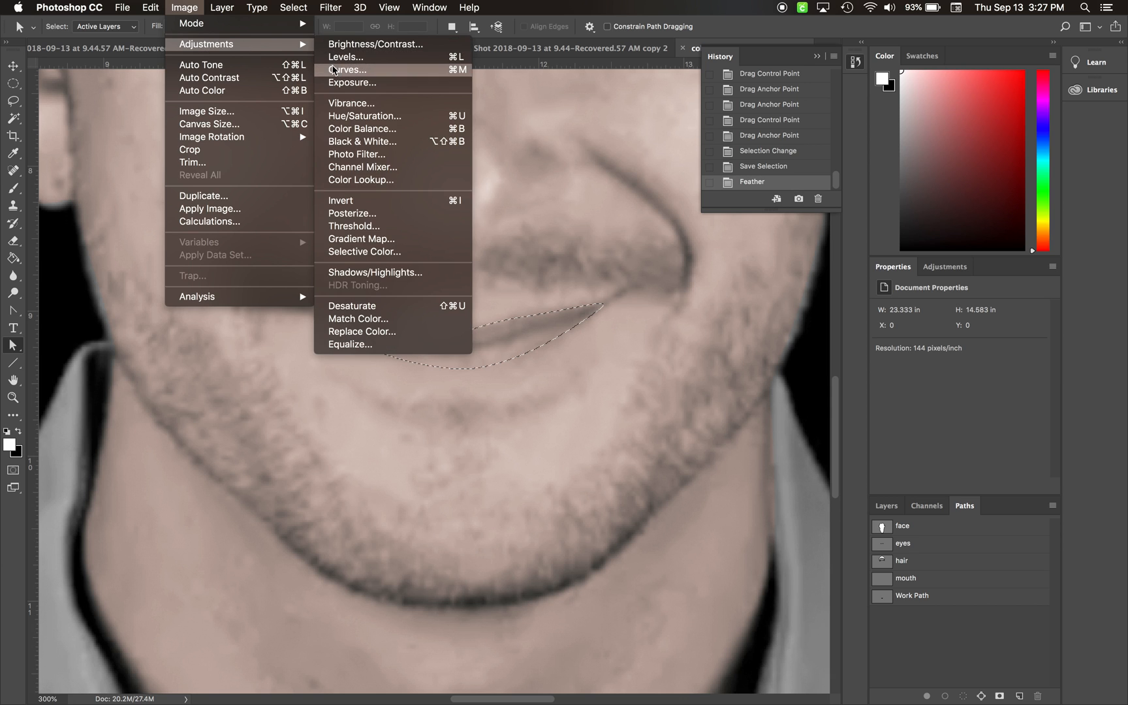
{"action": "left_click", "coordinate": [332, 69]}
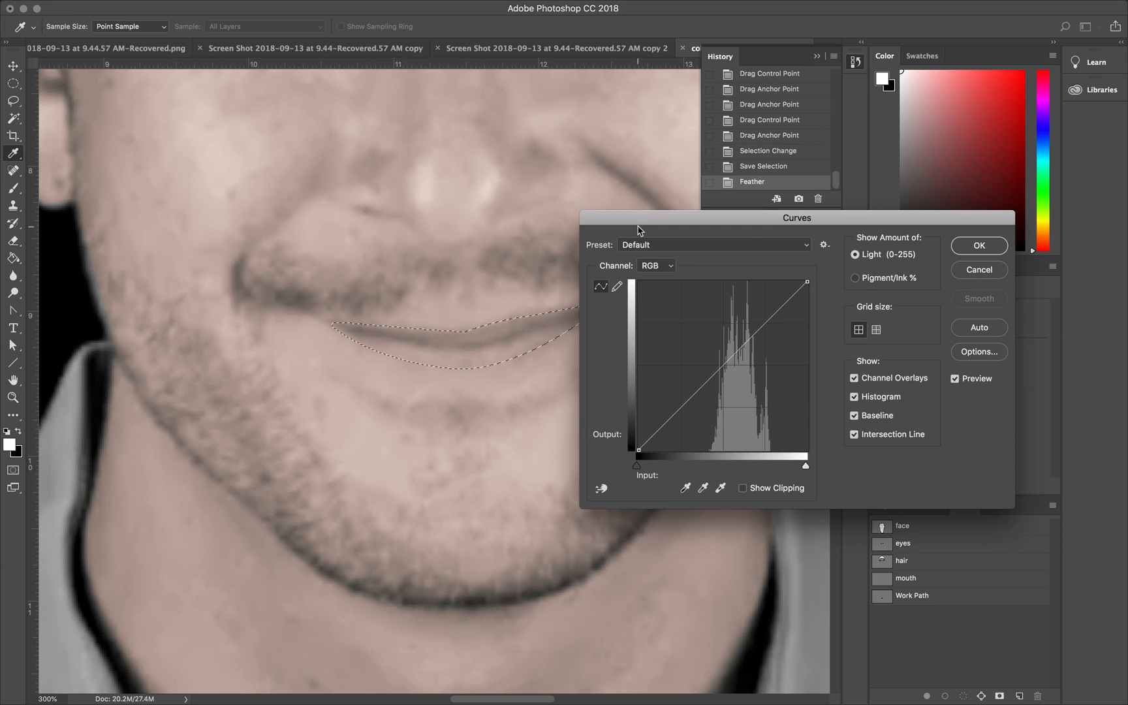
{"action": "left_click_drag", "start_coordinate": [688, 222], "coordinate": [772, 254]}
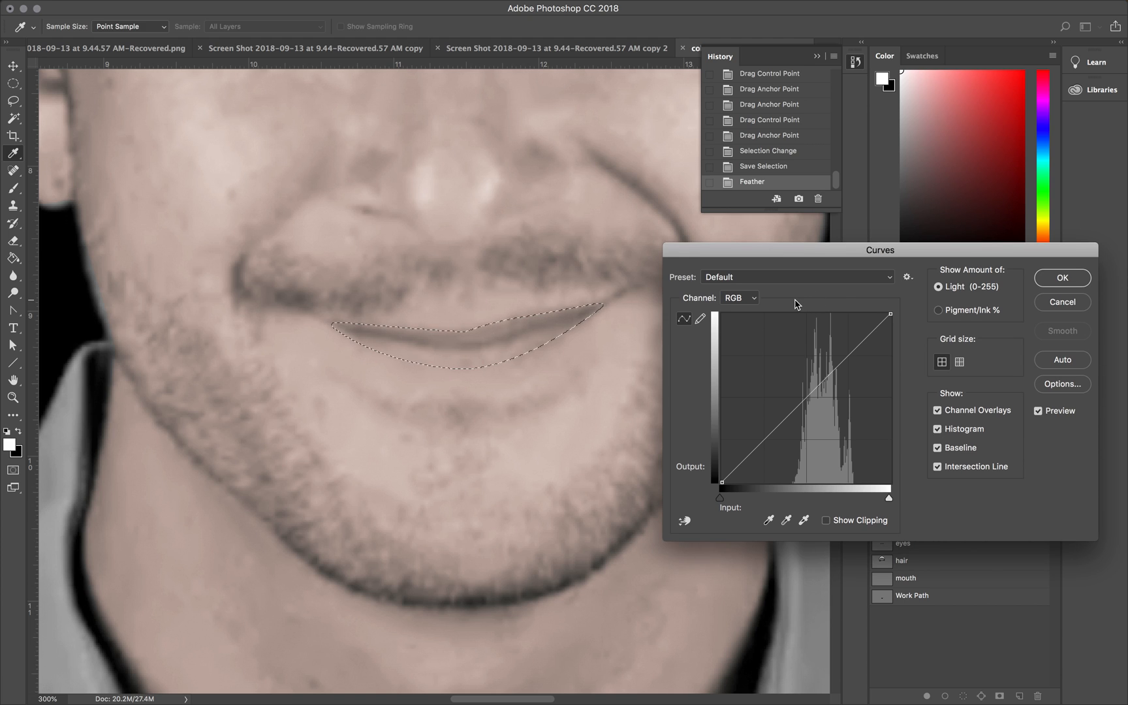
{"action": "left_click", "coordinate": [749, 298]}
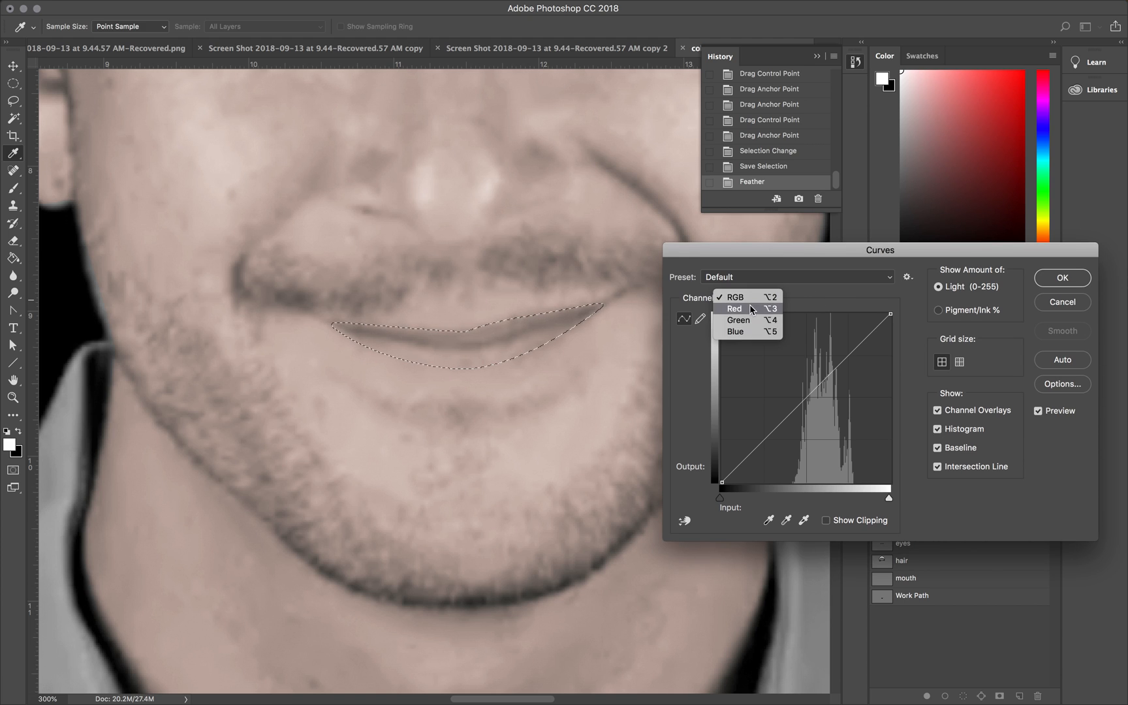
{"action": "left_click", "coordinate": [750, 307]}
{"action": "left_click", "coordinate": [810, 398]}
{"action": "left_click_drag", "start_coordinate": [810, 398], "coordinate": [807, 391]}
{"action": "key", "text": "super+h"}
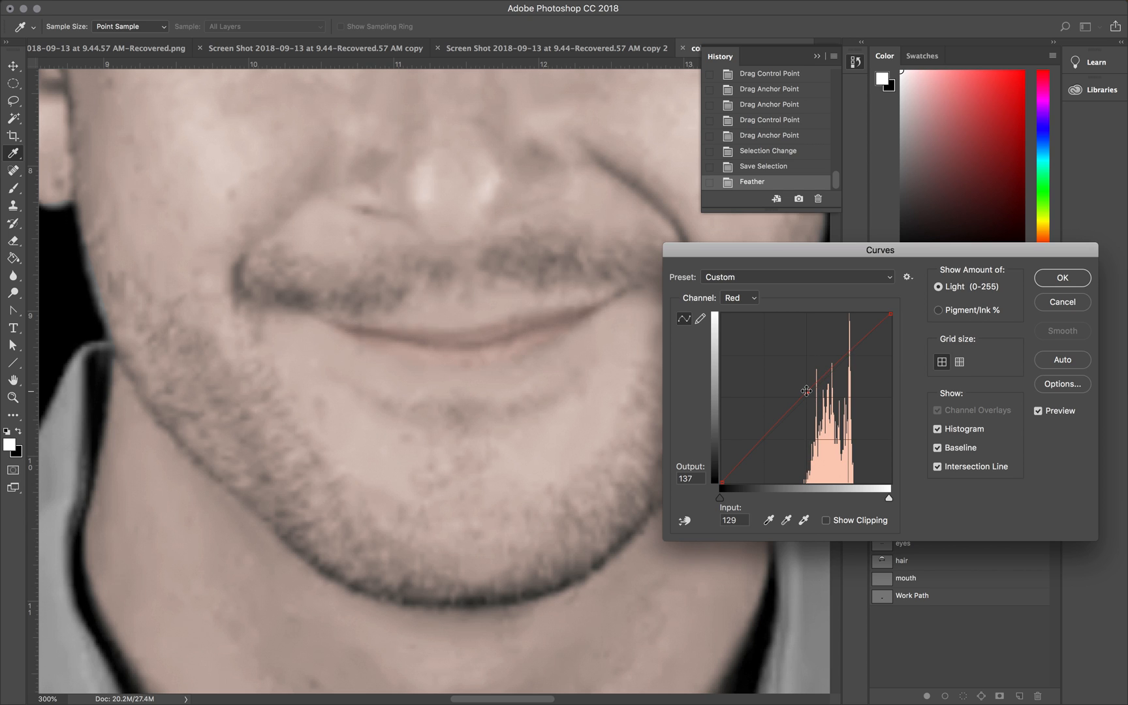
{"action": "key", "text": "super+1"}
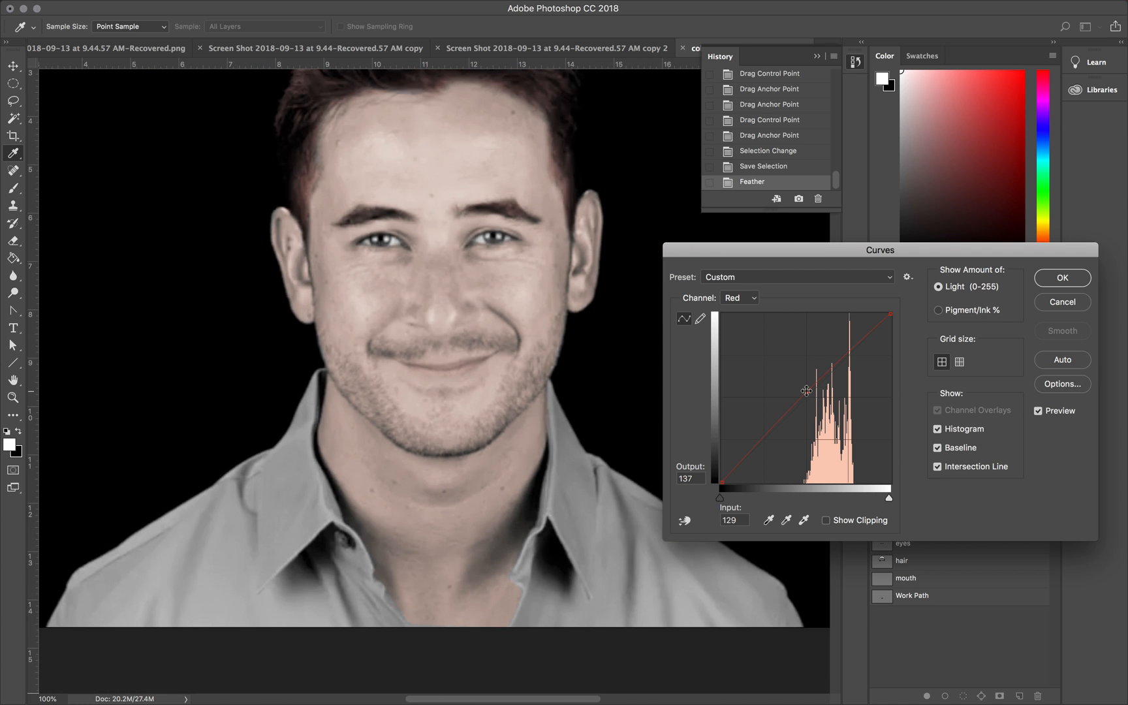
Step: Lower the blue curve to input 136, output 133 and the green curve to input 138, output 132, and apply Curves
{"action": "left_click", "coordinate": [752, 299]}
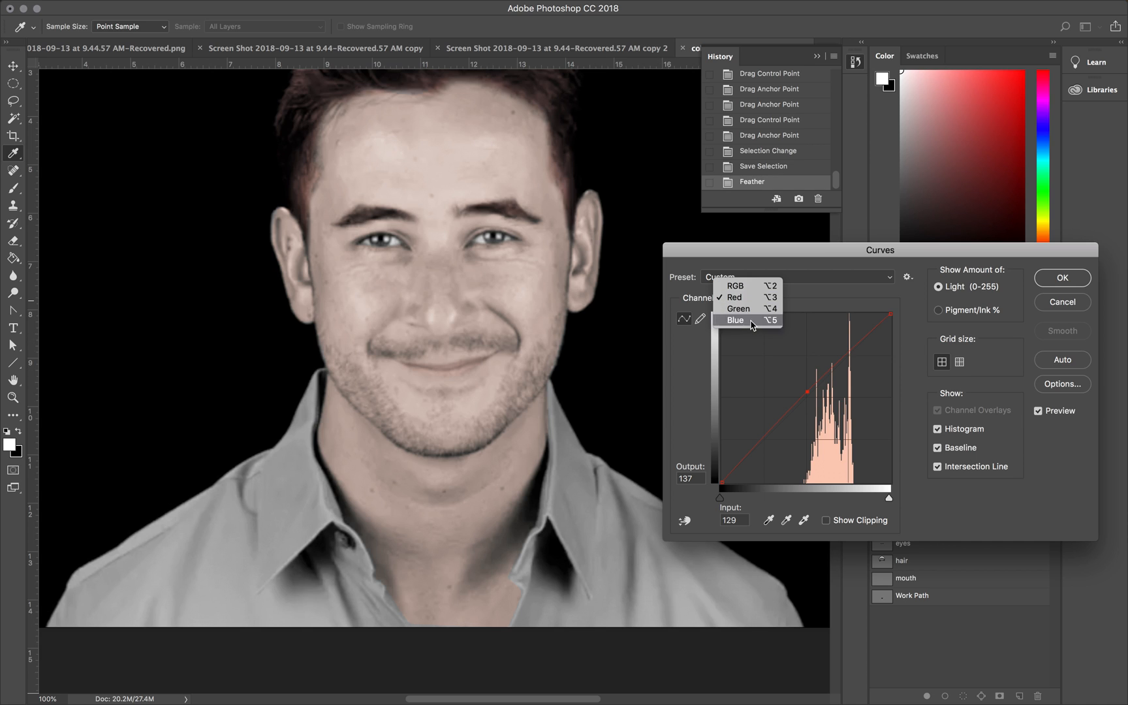
{"action": "left_click", "coordinate": [751, 320]}
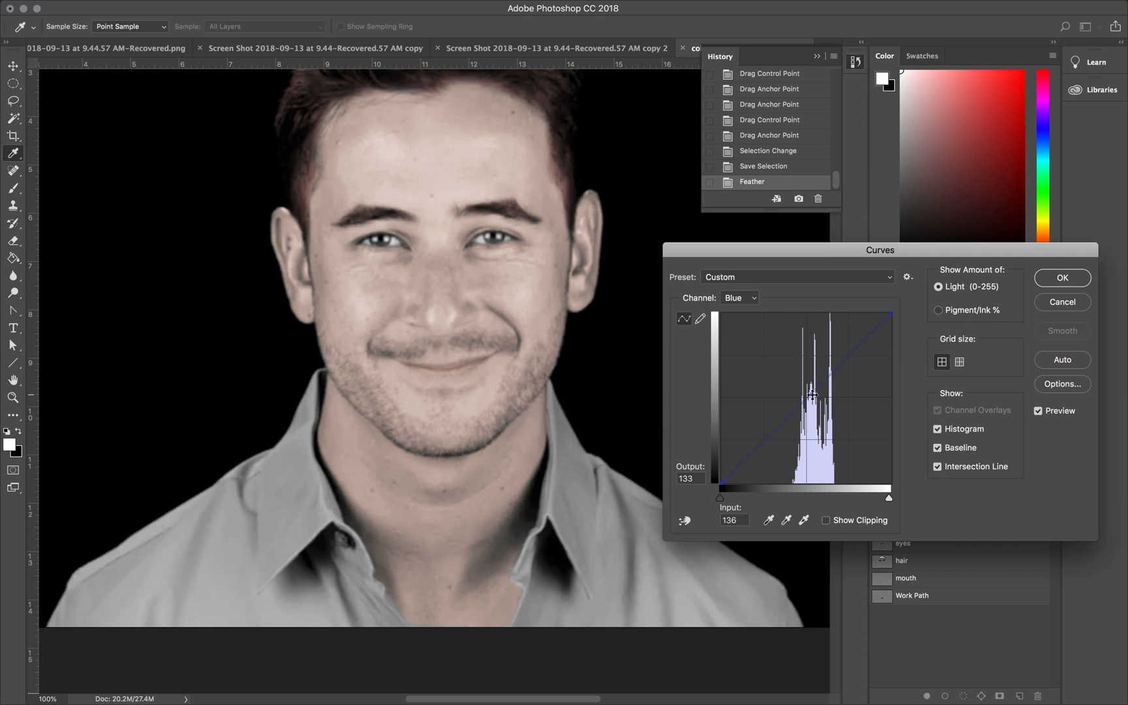
{"action": "left_click", "coordinate": [755, 301]}
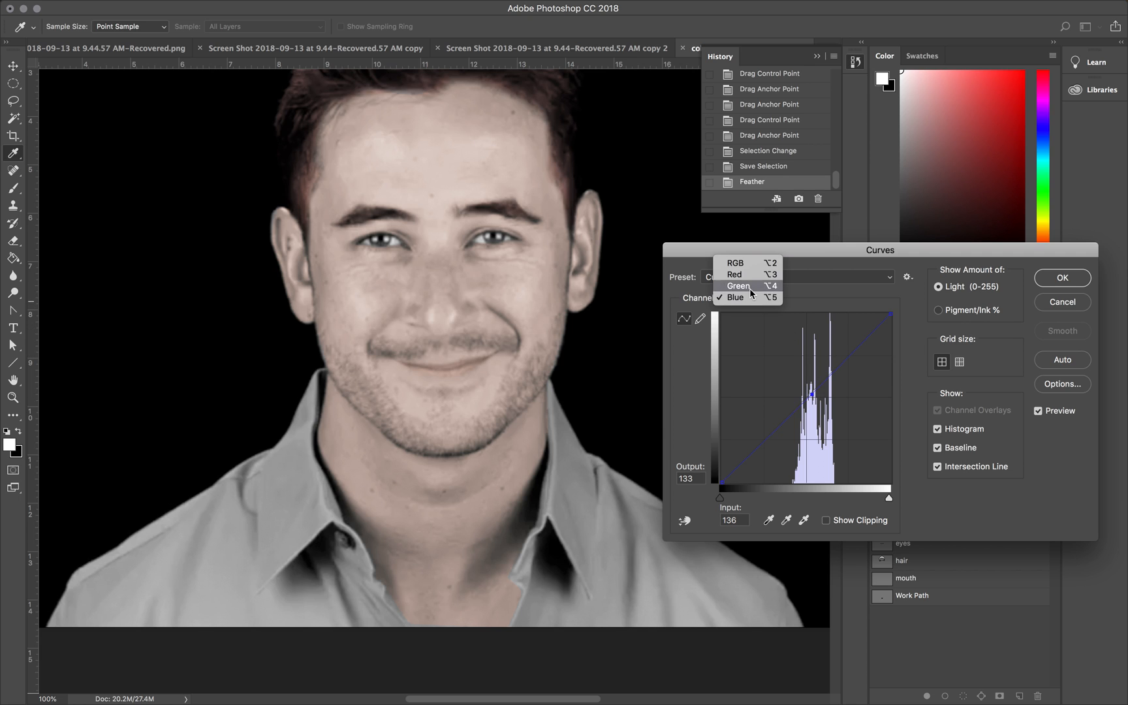
{"action": "left_click", "coordinate": [752, 290]}
{"action": "left_click_drag", "start_coordinate": [813, 391], "coordinate": [813, 395]}
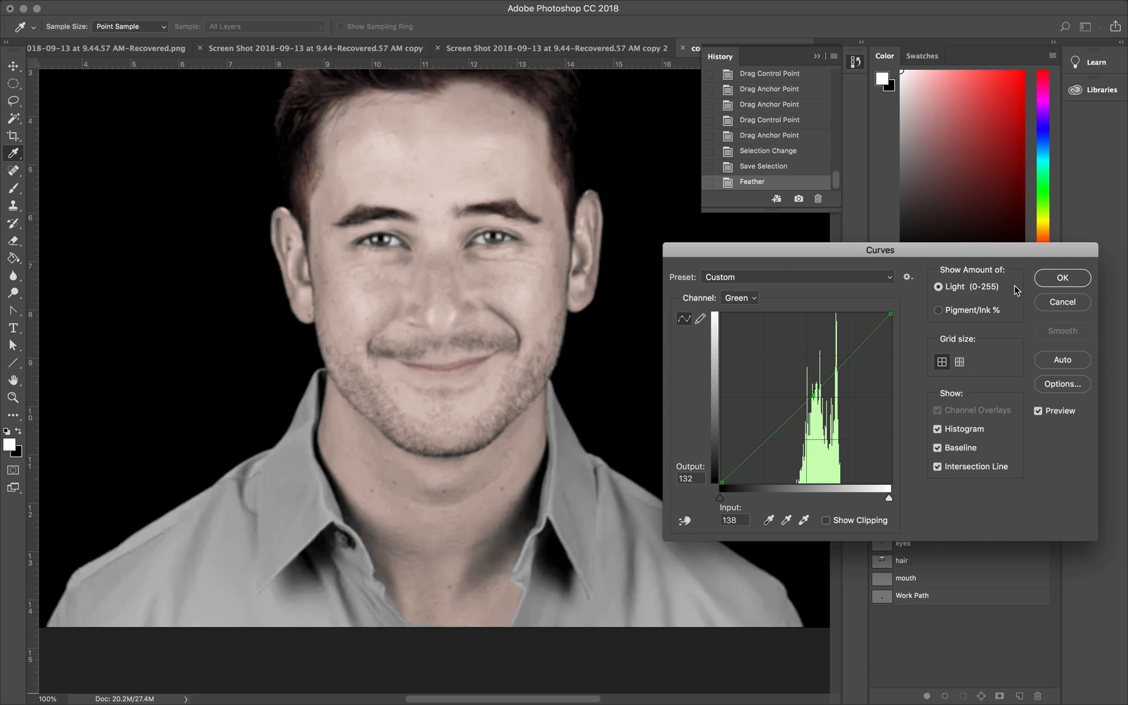
{"action": "left_click", "coordinate": [1050, 278]}
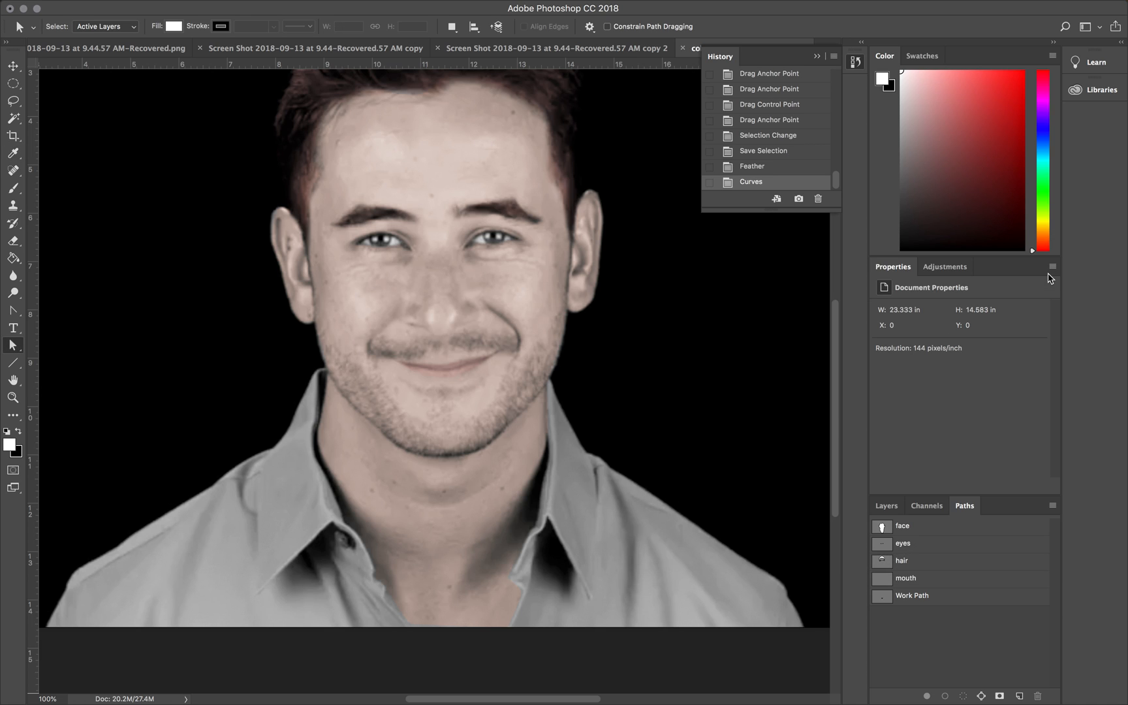
Step: Choose the Pen tool and create a new path named "shirt"
{"action": "left_click", "coordinate": [13, 313]}
{"action": "left_click", "coordinate": [39, 311]}
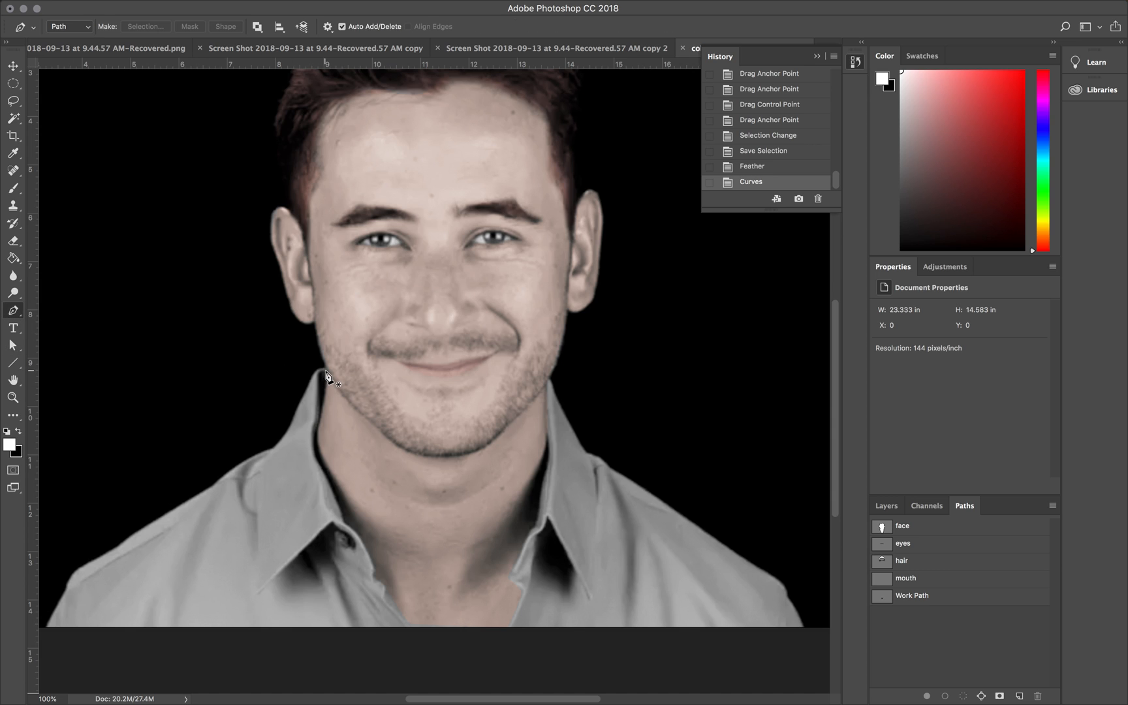
{"action": "left_click", "coordinate": [1052, 506]}
{"action": "left_click", "coordinate": [1038, 508]}
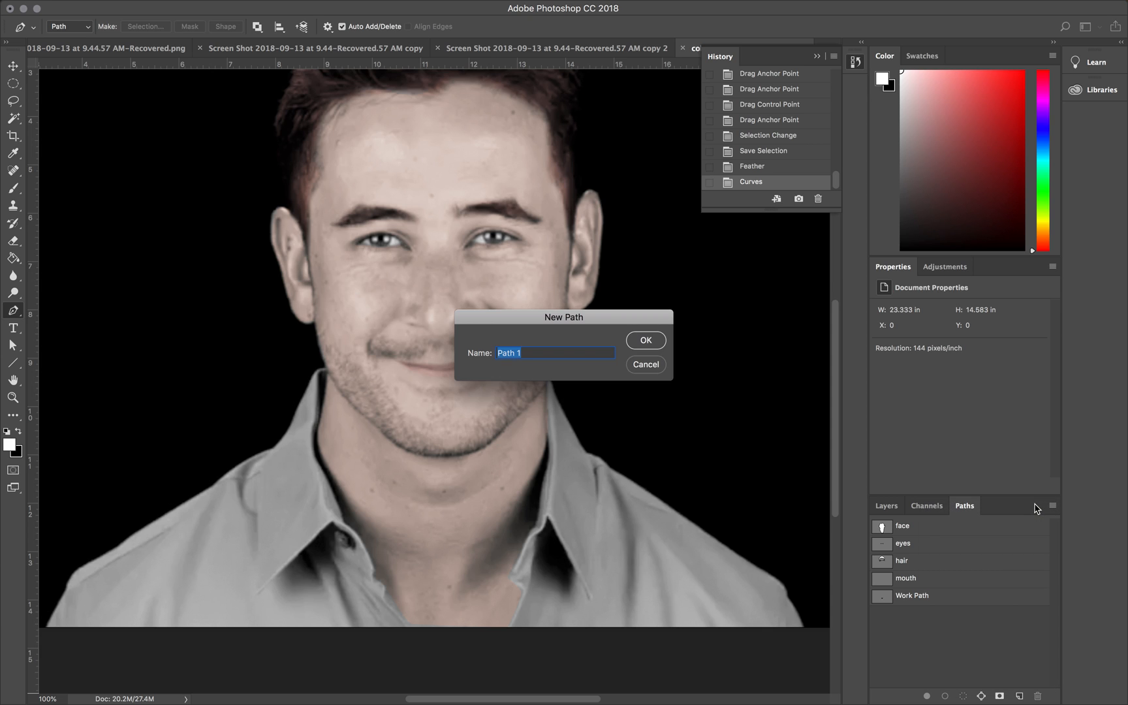
{"action": "type", "text": "shirt"}
{"action": "key", "text": "Return"}
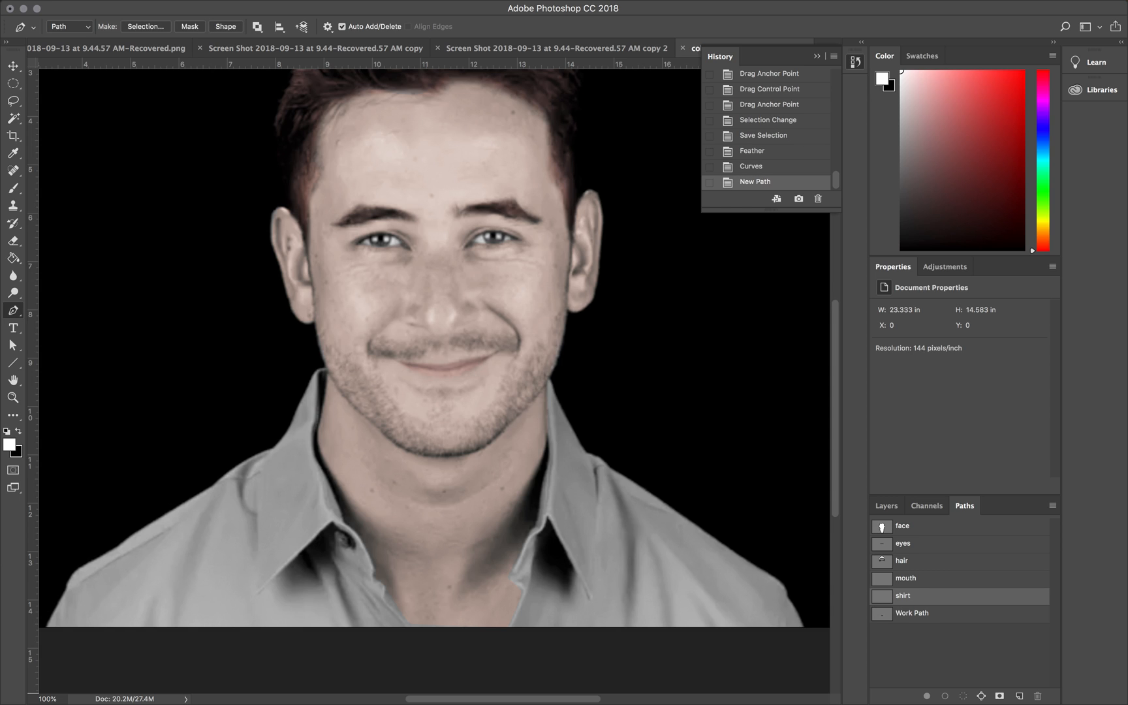
Step: Trace the outer edge of the shirt's left half from the collar tip over the shoulder to the photo's lower edge
{"action": "left_click", "coordinate": [322, 372]}
{"action": "left_click", "coordinate": [287, 431]}
{"action": "left_click_drag", "start_coordinate": [210, 484], "coordinate": [193, 498]}
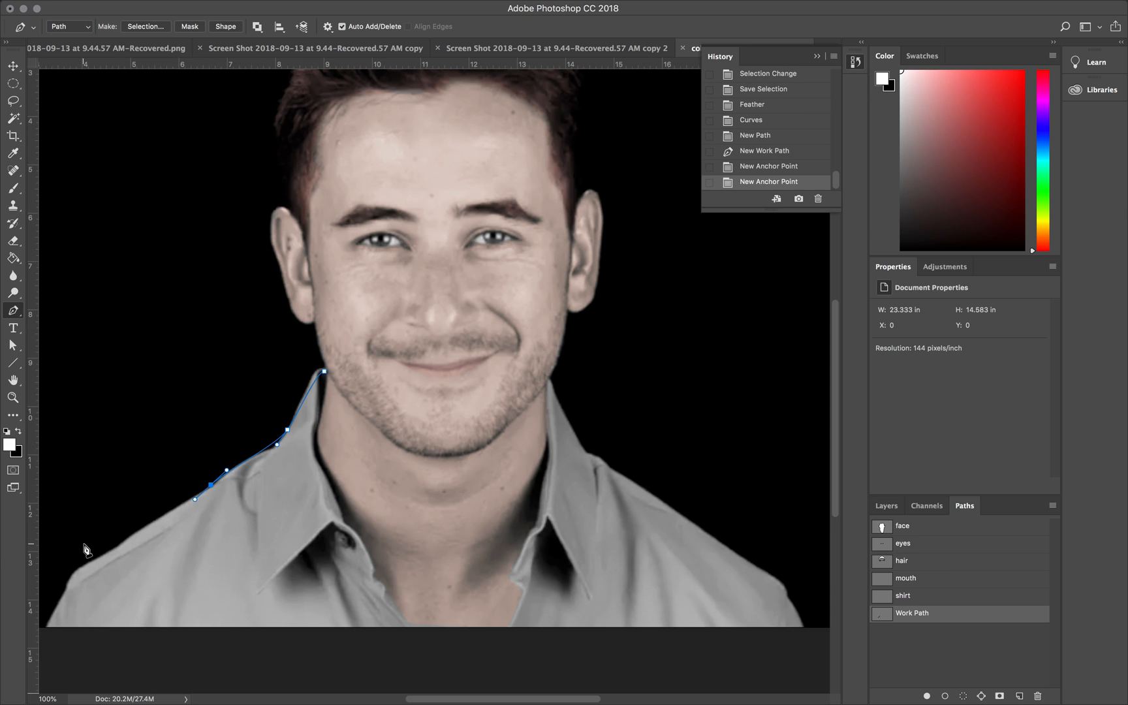
{"action": "scroll", "coordinate": [119, 550], "scroll_direction": "down", "scroll_amount": 3}
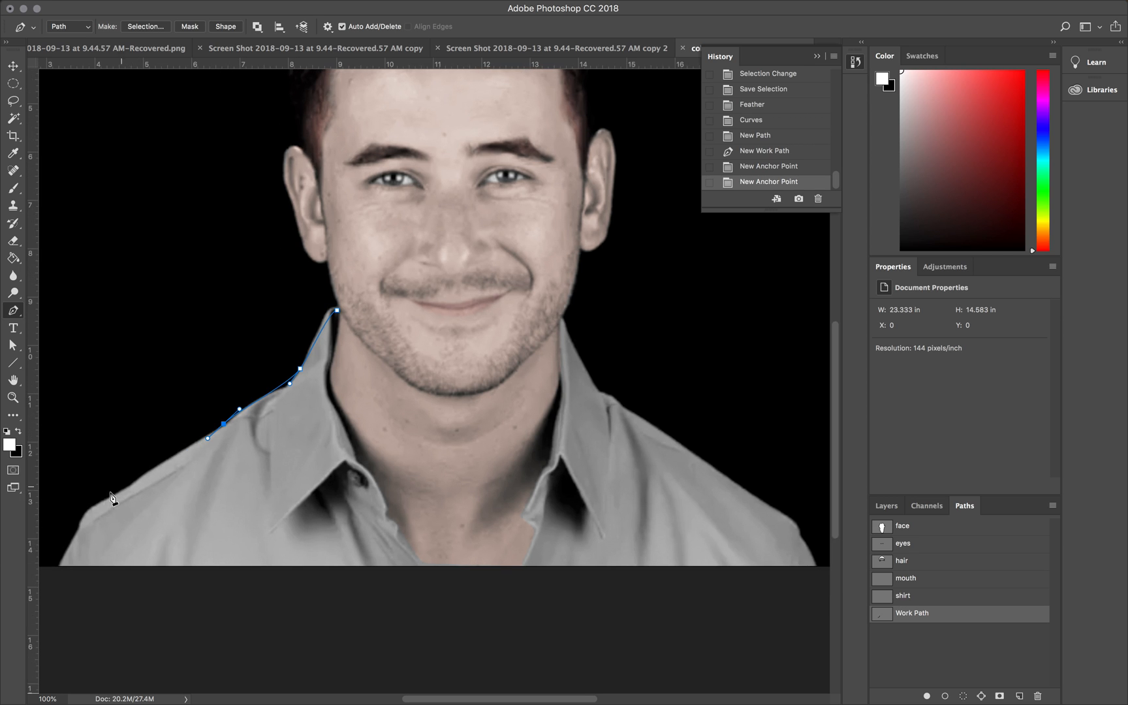
{"action": "left_click", "coordinate": [92, 507]}
{"action": "left_click_drag", "start_coordinate": [90, 509], "coordinate": [79, 517]}
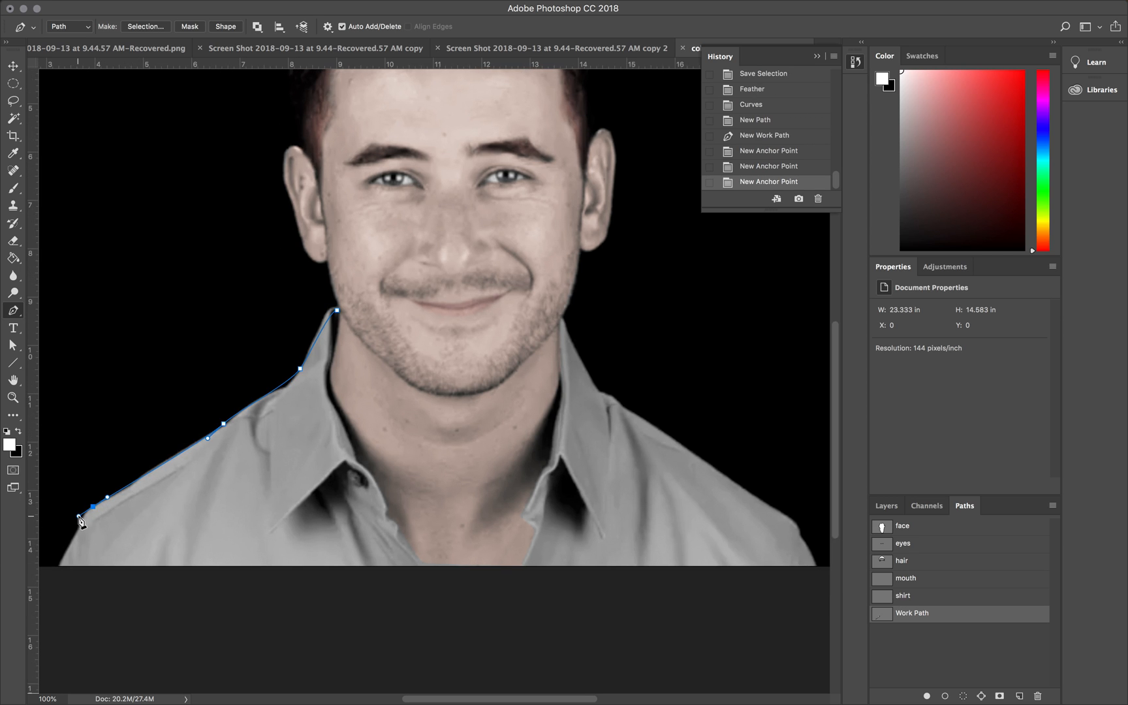
{"action": "left_click", "coordinate": [59, 564]}
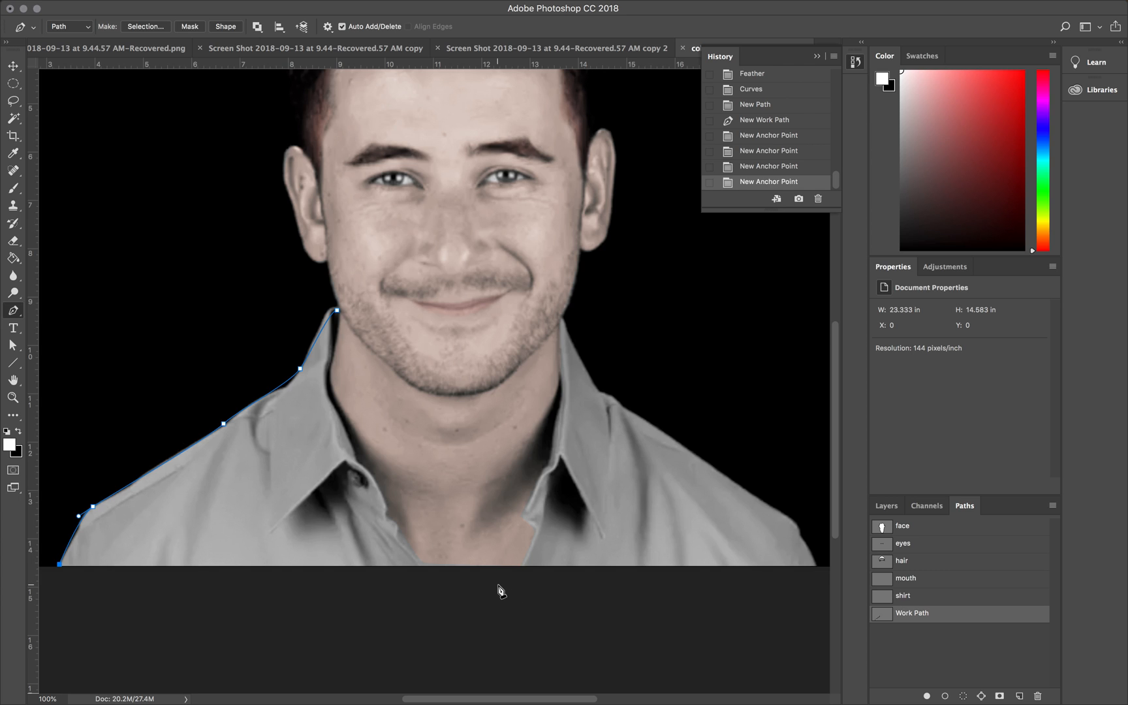
Step: Continue the outline along the photo's lower edge and up the left half's inner placket and collar, closing it at the collar tip
{"action": "left_click", "coordinate": [423, 566]}
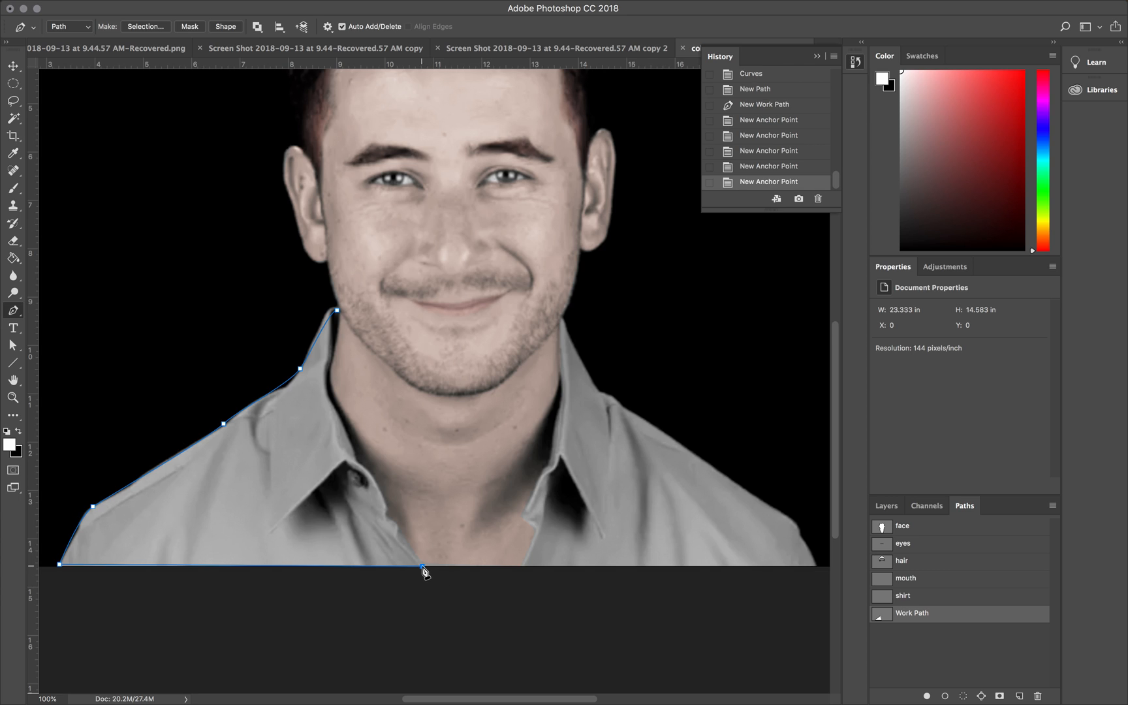
{"action": "left_click", "coordinate": [396, 522]}
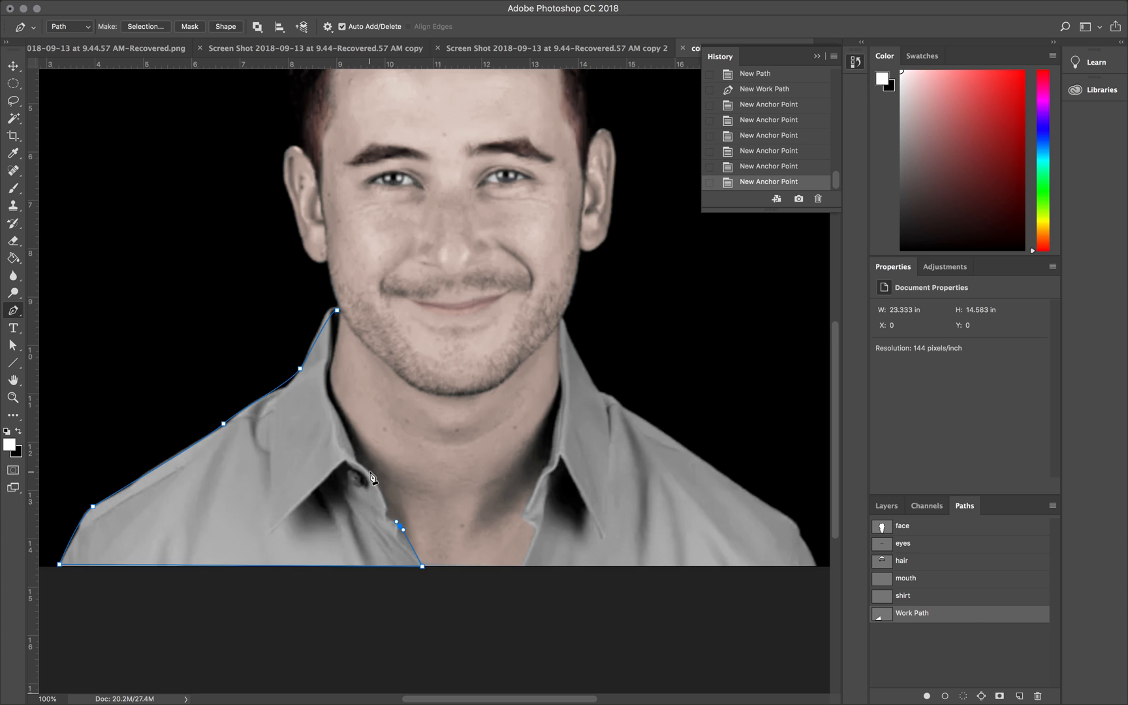
{"action": "left_click_drag", "start_coordinate": [359, 464], "coordinate": [348, 462]}
{"action": "left_click_drag", "start_coordinate": [328, 389], "coordinate": [326, 371]}
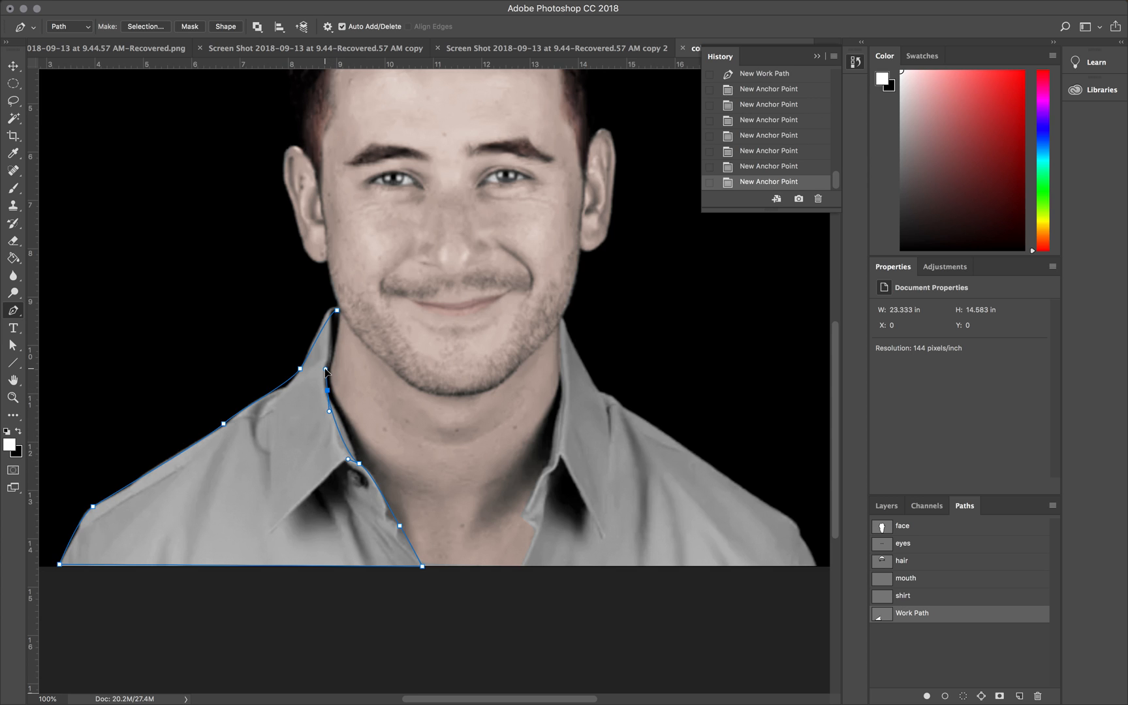
{"action": "left_click_drag", "start_coordinate": [337, 310], "coordinate": [335, 305]}
Step: Start a second outline at the right collar tip and trace the inner collar and shirt opening down to the photo's lower edge
{"action": "left_click", "coordinate": [561, 321]}
{"action": "key", "text": "ctrl+z"}
{"action": "left_click_drag", "start_coordinate": [561, 320], "coordinate": [559, 326]}
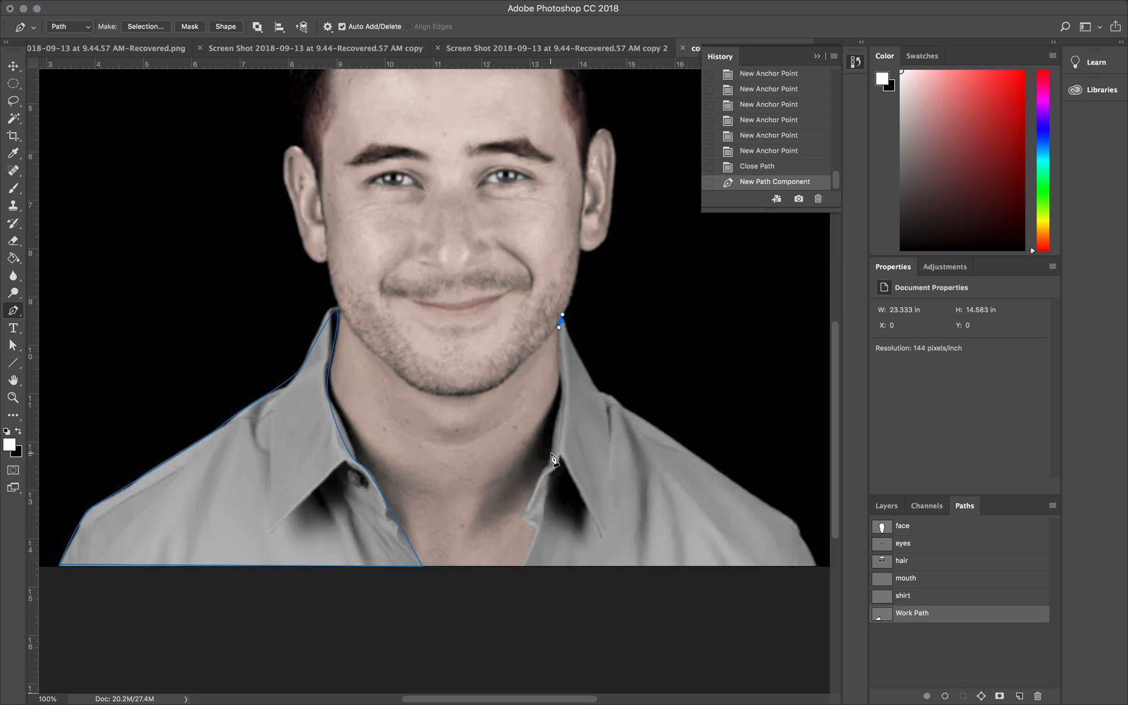
{"action": "left_click_drag", "start_coordinate": [551, 457], "coordinate": [539, 476]}
{"action": "left_click_drag", "start_coordinate": [524, 518], "coordinate": [522, 568]}
Step: Continue the right outline along the photo's lower edge and up over the shoulder, closing it at the collar tip
{"action": "left_click", "coordinate": [816, 566]}
{"action": "mouse_move", "coordinate": [796, 525]}
{"action": "left_mouse_down"}
{"action": "mouse_move", "coordinate": [777, 504]}
{"action": "mouse_move", "coordinate": [790, 518]}
{"action": "left_mouse_up"}
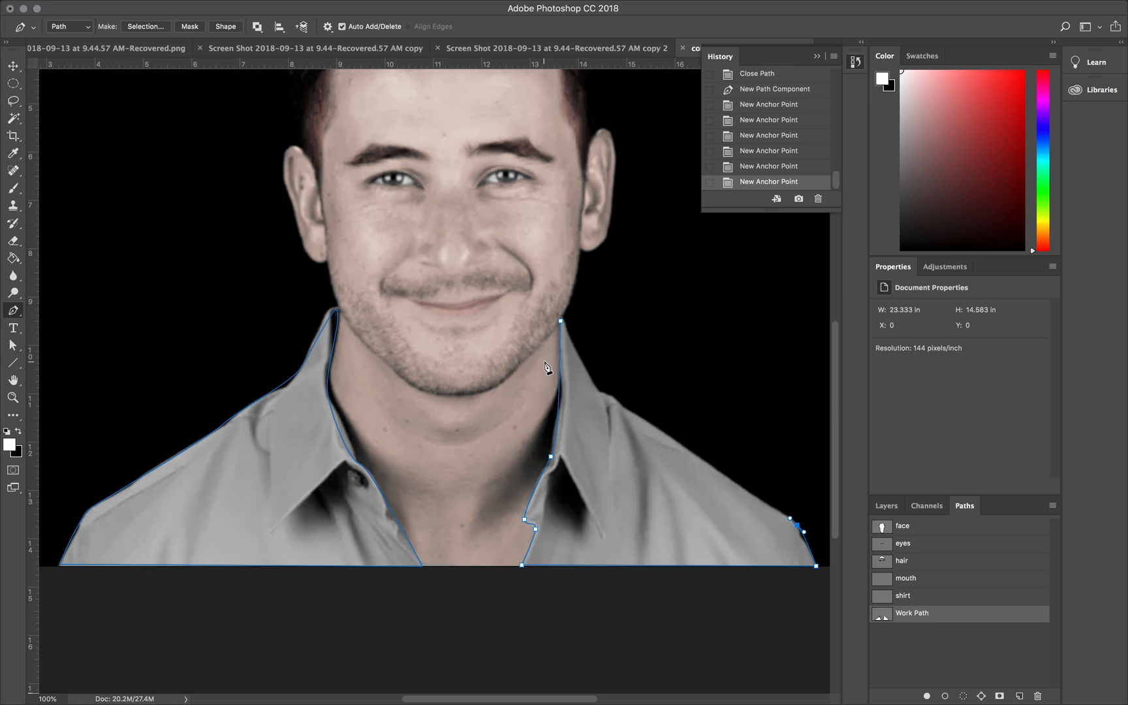
{"action": "left_click_drag", "start_coordinate": [600, 392], "coordinate": [587, 387]}
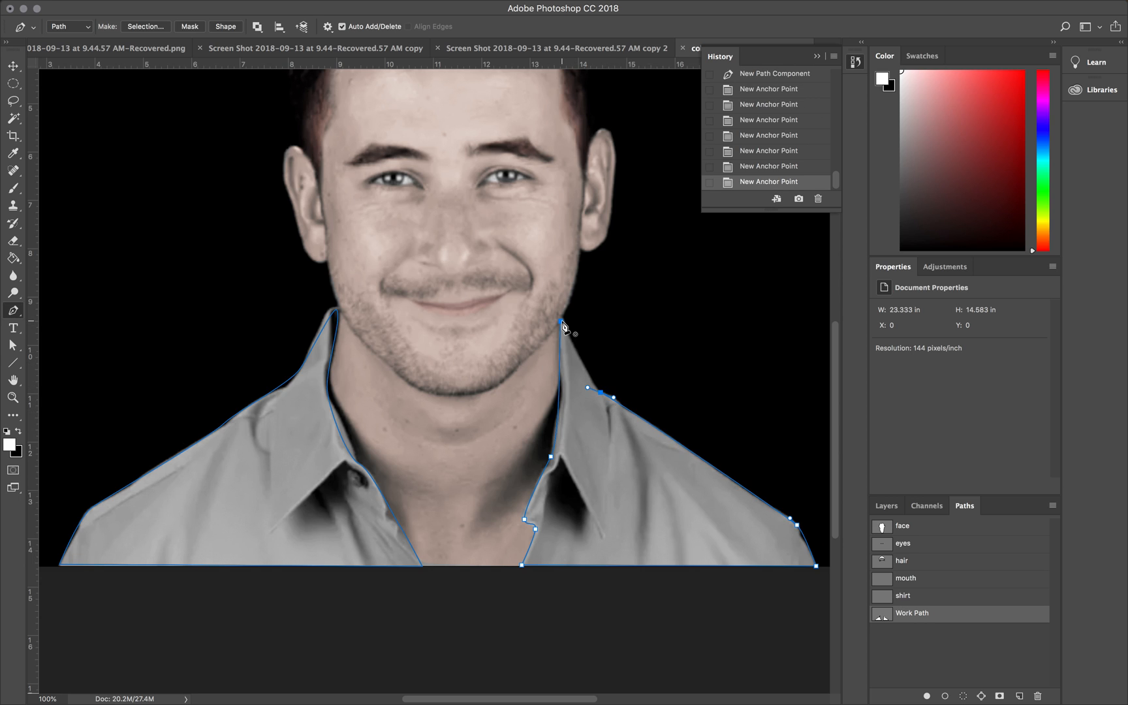
{"action": "left_click_drag", "start_coordinate": [561, 322], "coordinate": [556, 319]}
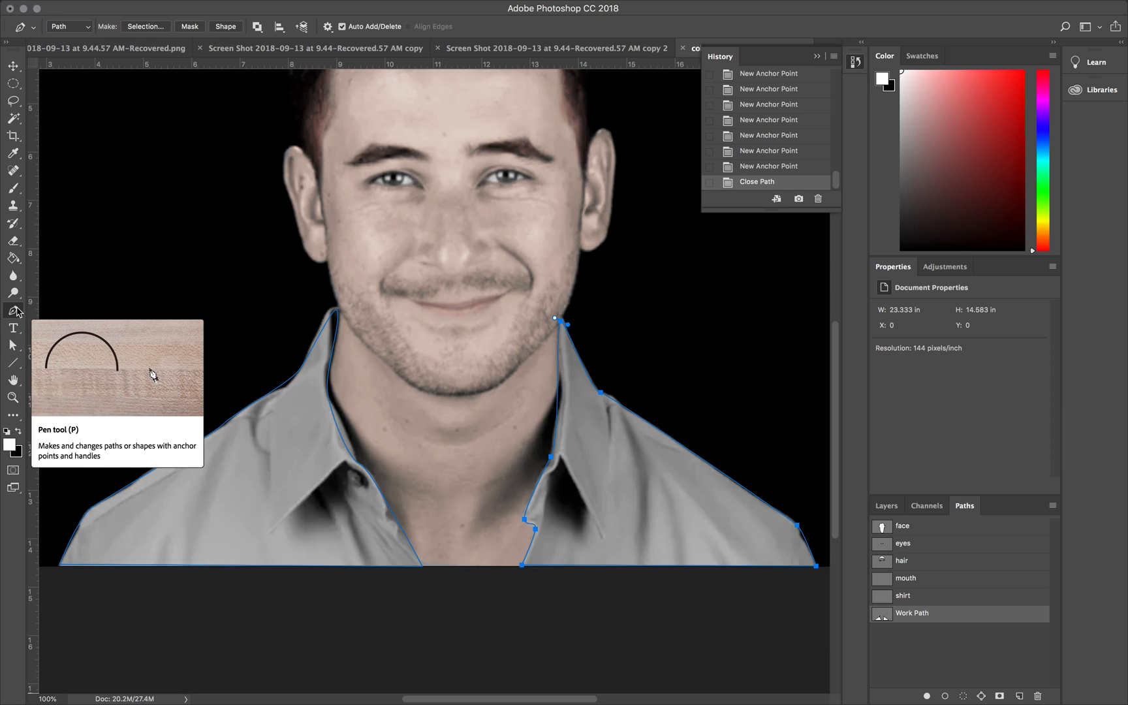
Step: Adjust the curve handles at the right collar's inner edge, tip and base with the Direct Selection tool
{"action": "left_click", "coordinate": [14, 345]}
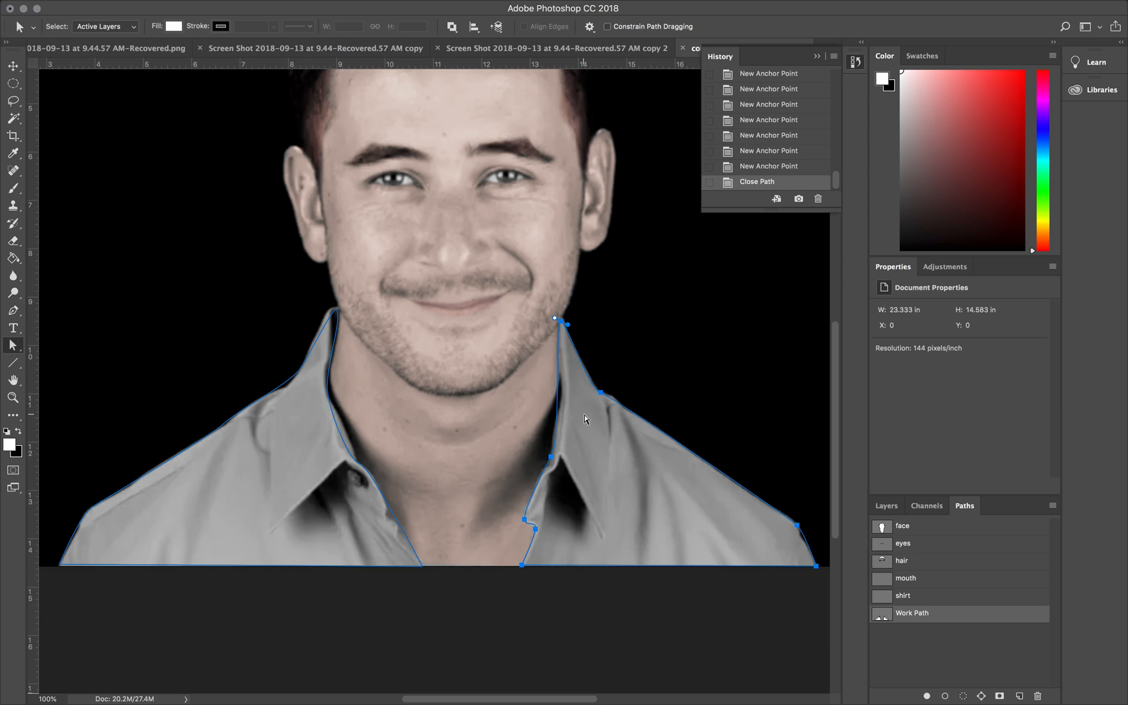
{"action": "left_click_drag", "start_coordinate": [552, 458], "coordinate": [565, 391]}
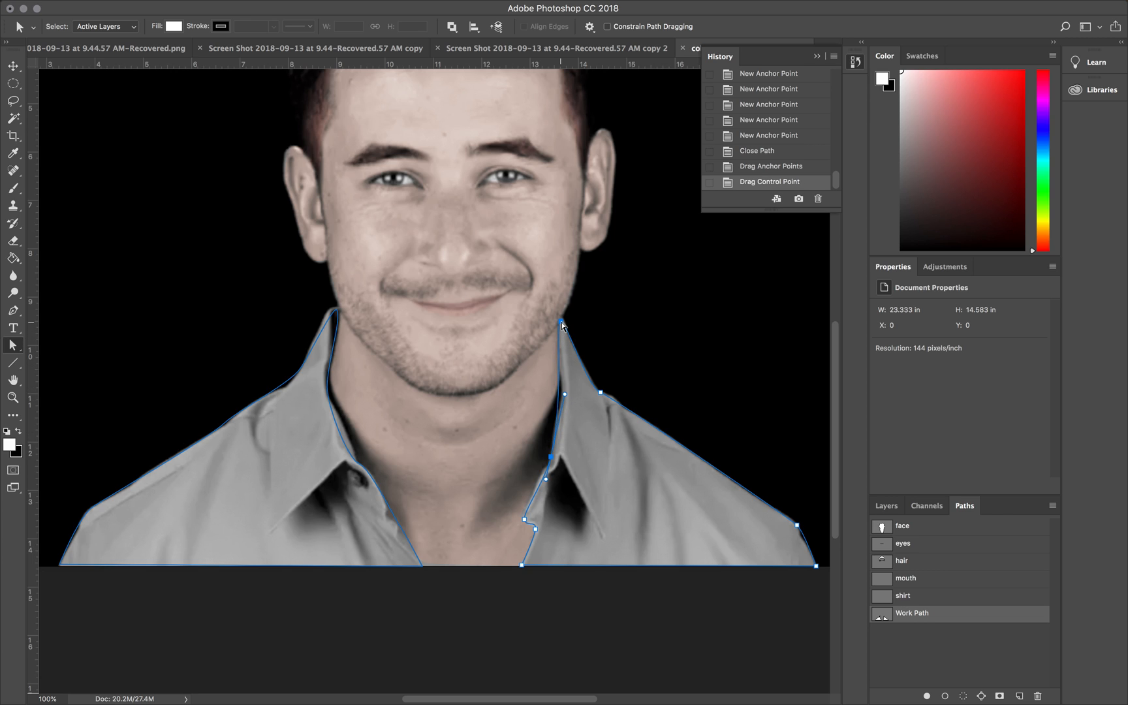
{"action": "left_click_drag", "start_coordinate": [562, 321], "coordinate": [554, 357]}
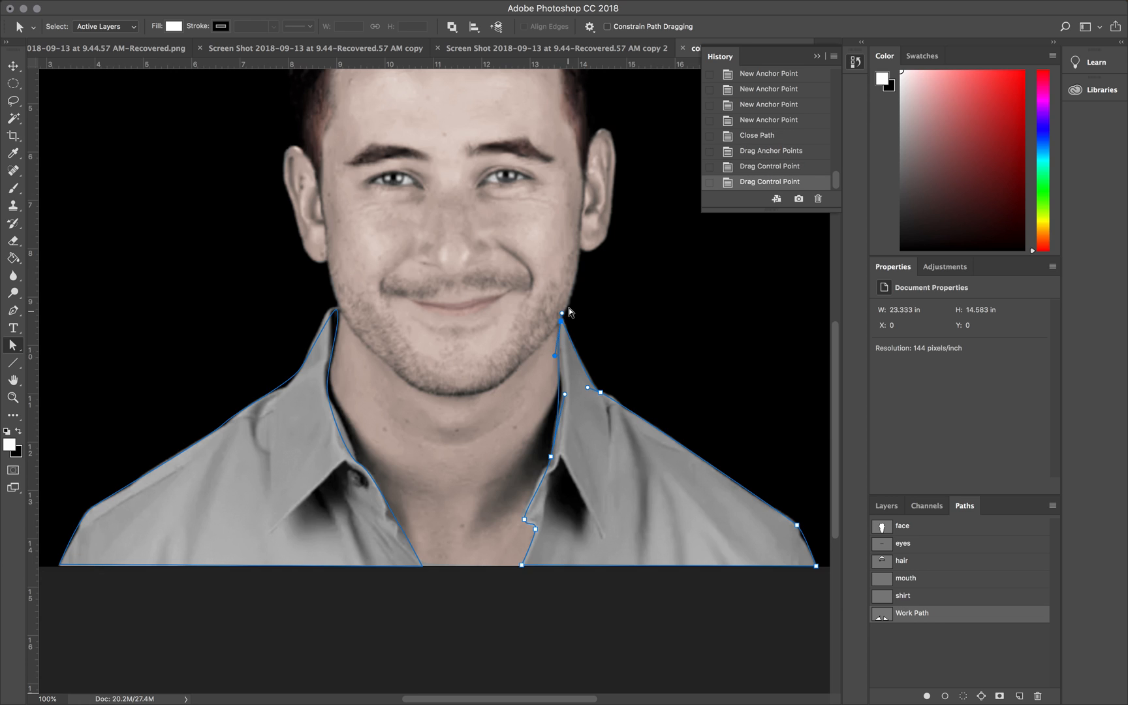
{"action": "left_click", "coordinate": [602, 393]}
{"action": "left_click_drag", "start_coordinate": [615, 397], "coordinate": [614, 397]}
Step: Reposition the anchor and handles at the right shoulder's lower bend to follow the shirt edge
{"action": "left_click_drag", "start_coordinate": [797, 526], "coordinate": [800, 536]}
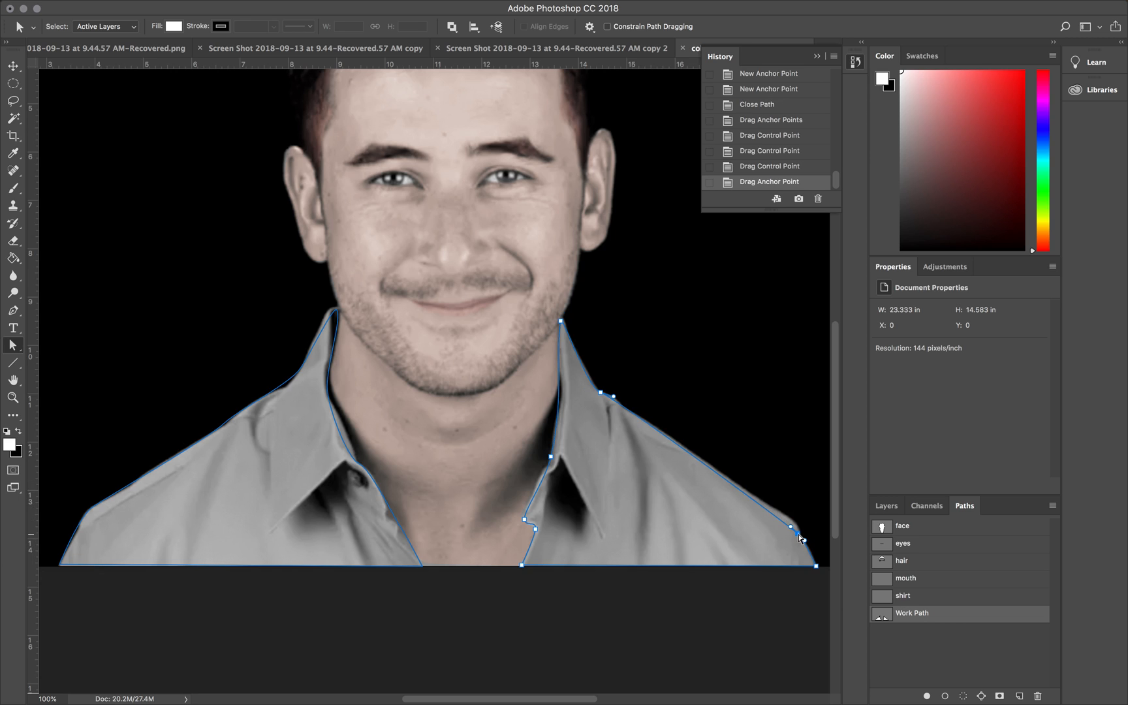
{"action": "left_click", "coordinate": [798, 526]}
{"action": "mouse_move", "coordinate": [790, 527]}
{"action": "left_mouse_down"}
{"action": "mouse_move", "coordinate": [791, 515]}
{"action": "mouse_move", "coordinate": [806, 537]}
{"action": "left_mouse_up"}
Step: Reshape the left placket curve below the collar with its handles and add an anchor point on that segment
{"action": "left_click", "coordinate": [397, 520]}
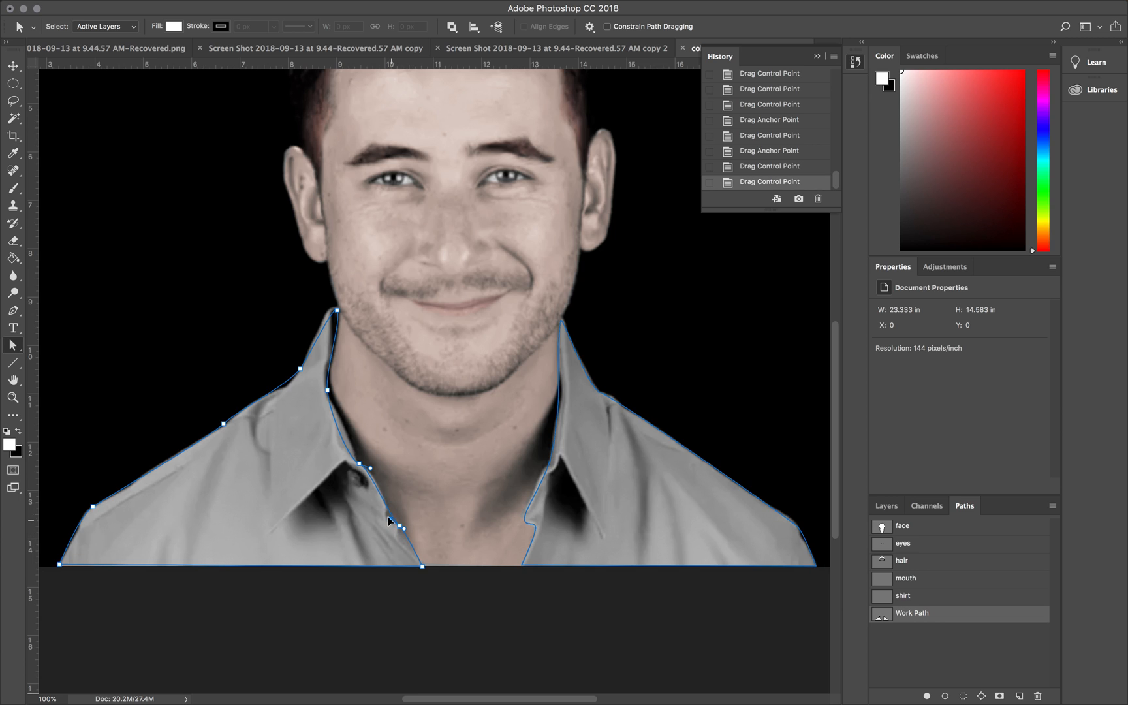
{"action": "left_click_drag", "start_coordinate": [376, 519], "coordinate": [376, 513]}
{"action": "left_click_drag", "start_coordinate": [389, 480], "coordinate": [388, 477]}
{"action": "left_click", "coordinate": [13, 311]}
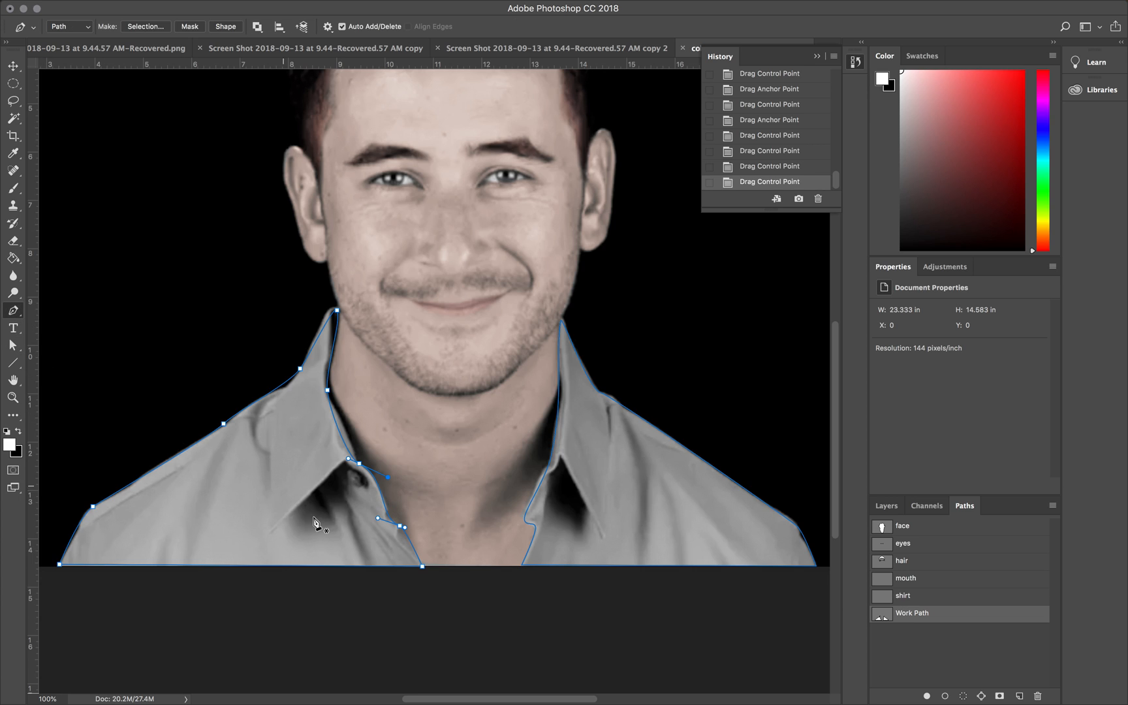
{"action": "left_click", "coordinate": [385, 509]}
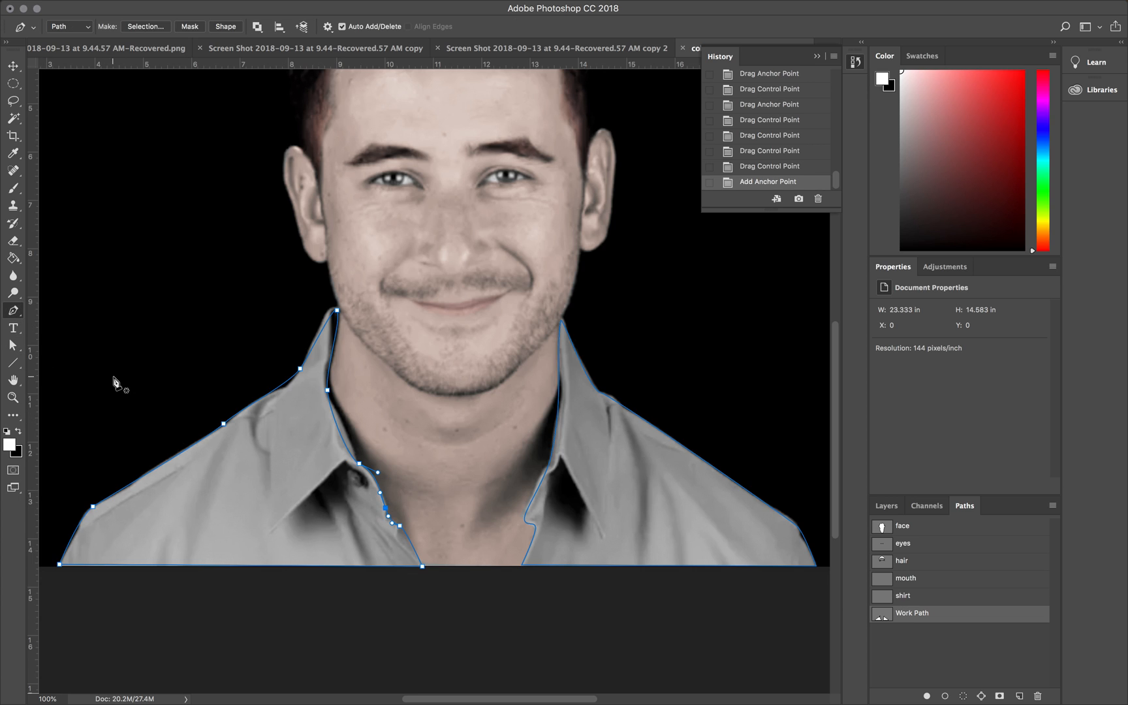
Step: Pull the handles around the left placket's notch with the Direct Selection tool to follow the fabric edge
{"action": "left_click", "coordinate": [13, 345]}
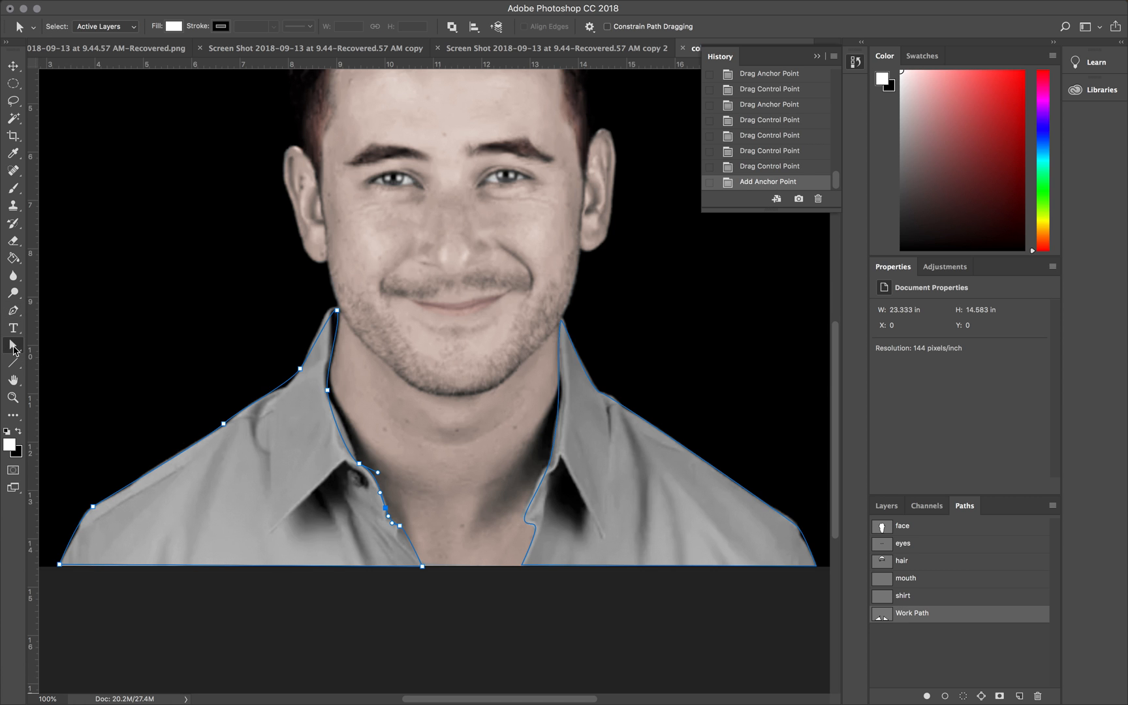
{"action": "key", "text": "super+plus"}
{"action": "key", "text": "super+plus"}
{"action": "key", "text": "super+plus"}
{"action": "scroll", "coordinate": [406, 529], "scroll_direction": "down", "scroll_amount": 10}
{"action": "scroll", "coordinate": [406, 528], "scroll_direction": "left", "scroll_amount": 4}
{"action": "scroll", "coordinate": [406, 529], "scroll_direction": "up", "scroll_amount": 5}
{"action": "scroll", "coordinate": [406, 529], "scroll_direction": "right", "scroll_amount": 2}
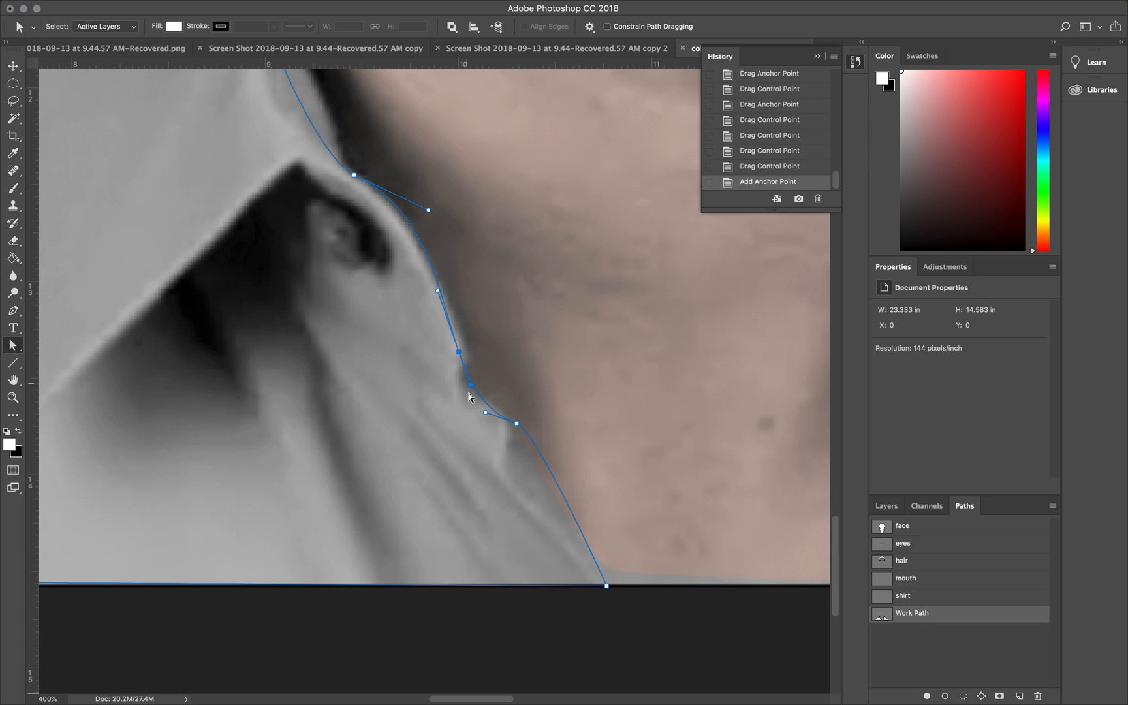
{"action": "left_click_drag", "start_coordinate": [468, 402], "coordinate": [464, 398]}
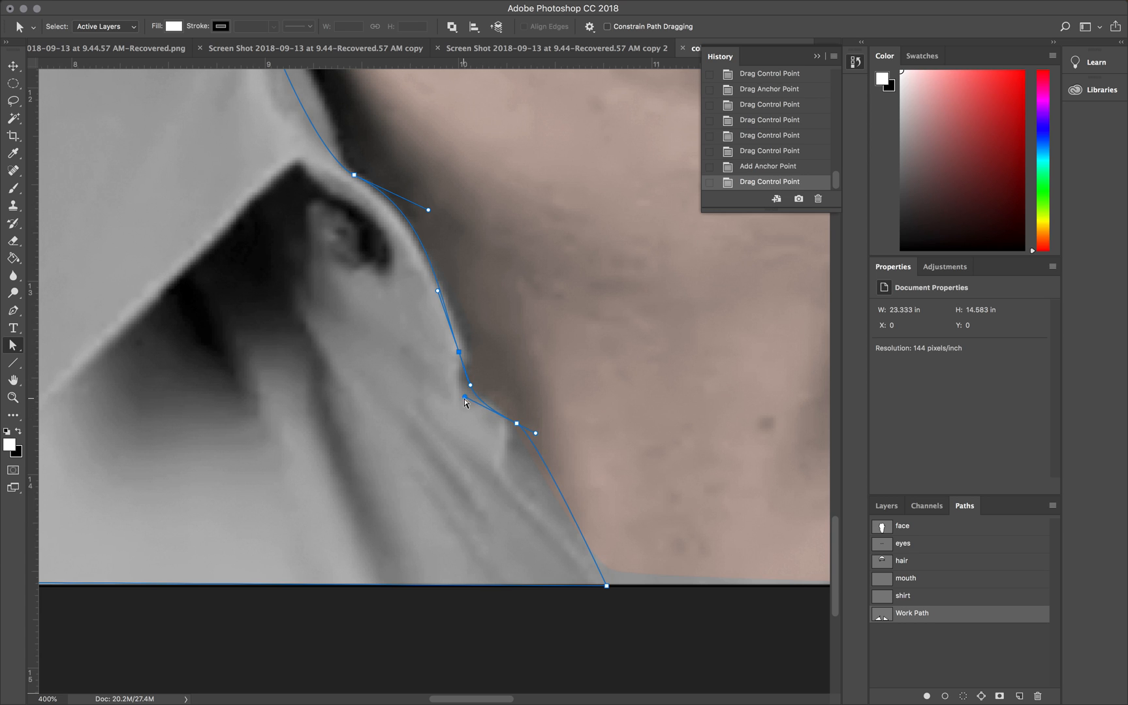
{"action": "left_click_drag", "start_coordinate": [471, 387], "coordinate": [457, 402]}
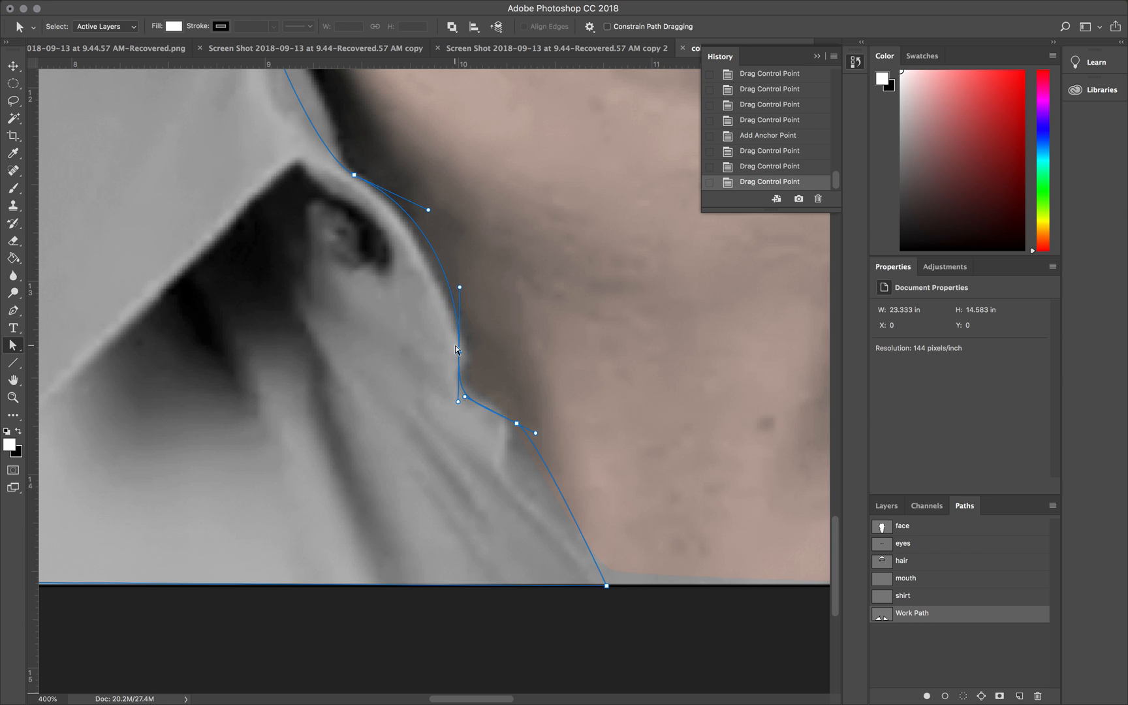
Step: Reposition the anchor point above the left placket's notch and adjust its surrounding handles to match the curved edge
{"action": "left_click_drag", "start_coordinate": [460, 354], "coordinate": [456, 383]}
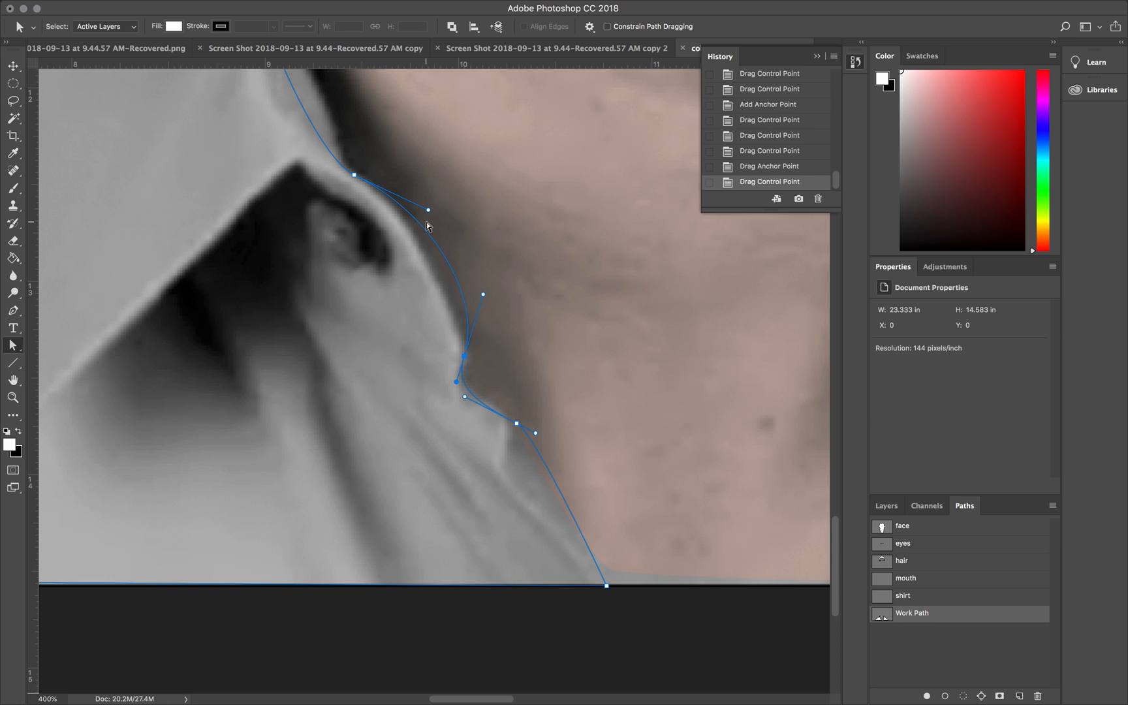
{"action": "left_click_drag", "start_coordinate": [483, 294], "coordinate": [470, 332]}
{"action": "left_click_drag", "start_coordinate": [428, 210], "coordinate": [438, 235]}
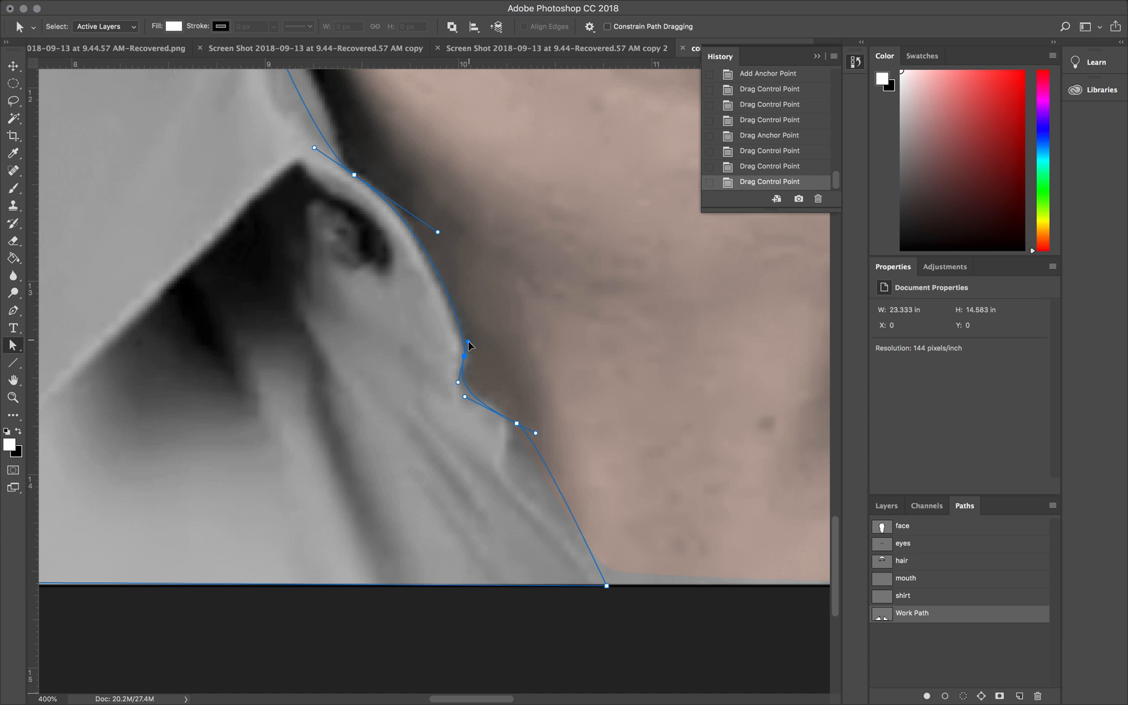
{"action": "left_click_drag", "start_coordinate": [468, 346], "coordinate": [467, 344]}
Step: Adjust the handles between the left collar's inner bend and its base to fit the collar's inner edge
{"action": "scroll", "coordinate": [376, 197], "scroll_direction": "up", "scroll_amount": 10}
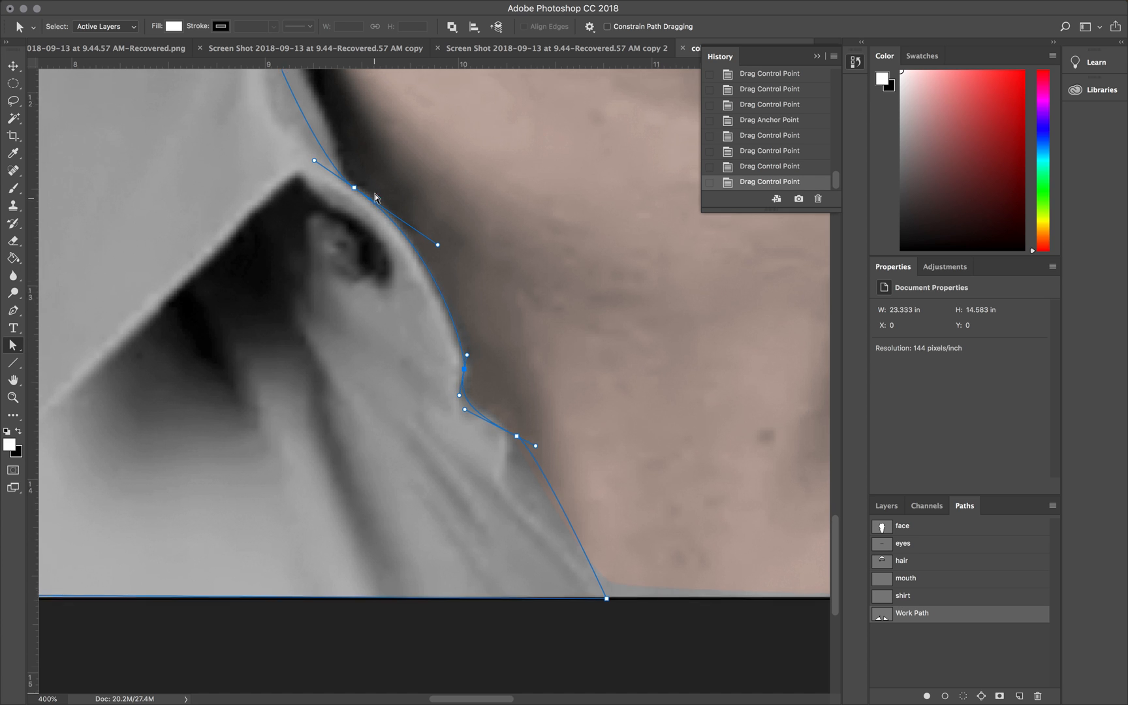
{"action": "left_click_drag", "start_coordinate": [312, 428], "coordinate": [333, 442]}
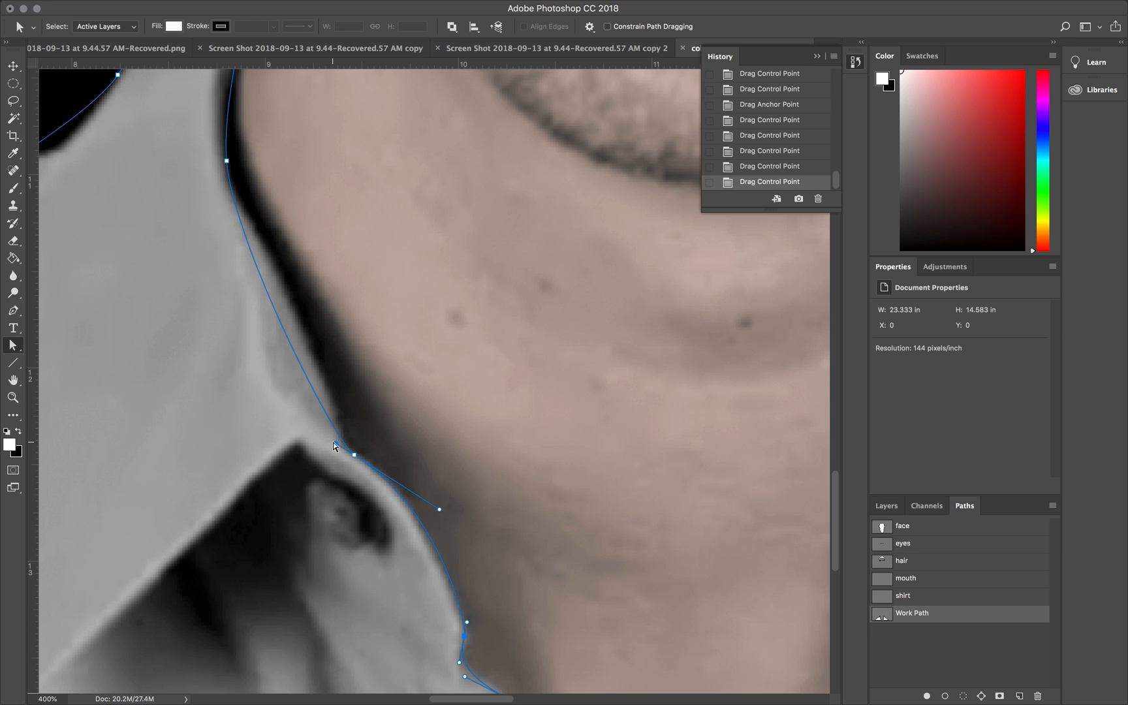
{"action": "left_click", "coordinate": [227, 161]}
{"action": "left_click_drag", "start_coordinate": [233, 246], "coordinate": [294, 286]}
{"action": "left_click_drag", "start_coordinate": [336, 444], "coordinate": [330, 433]}
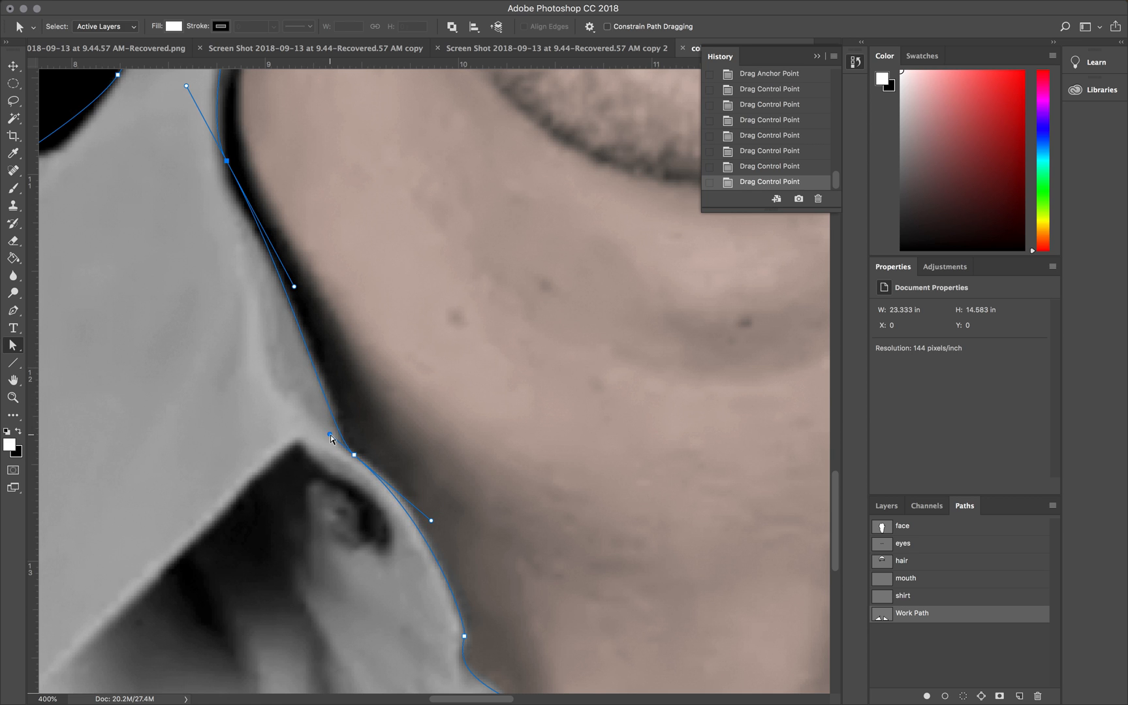
Step: Shorten the upper handle at the left collar's inner bend, and reshape the collar tip by moving its anchor and handle
{"action": "scroll", "coordinate": [303, 295], "scroll_direction": "up", "scroll_amount": 5}
{"action": "scroll", "coordinate": [315, 250], "scroll_direction": "up", "scroll_amount": 1}
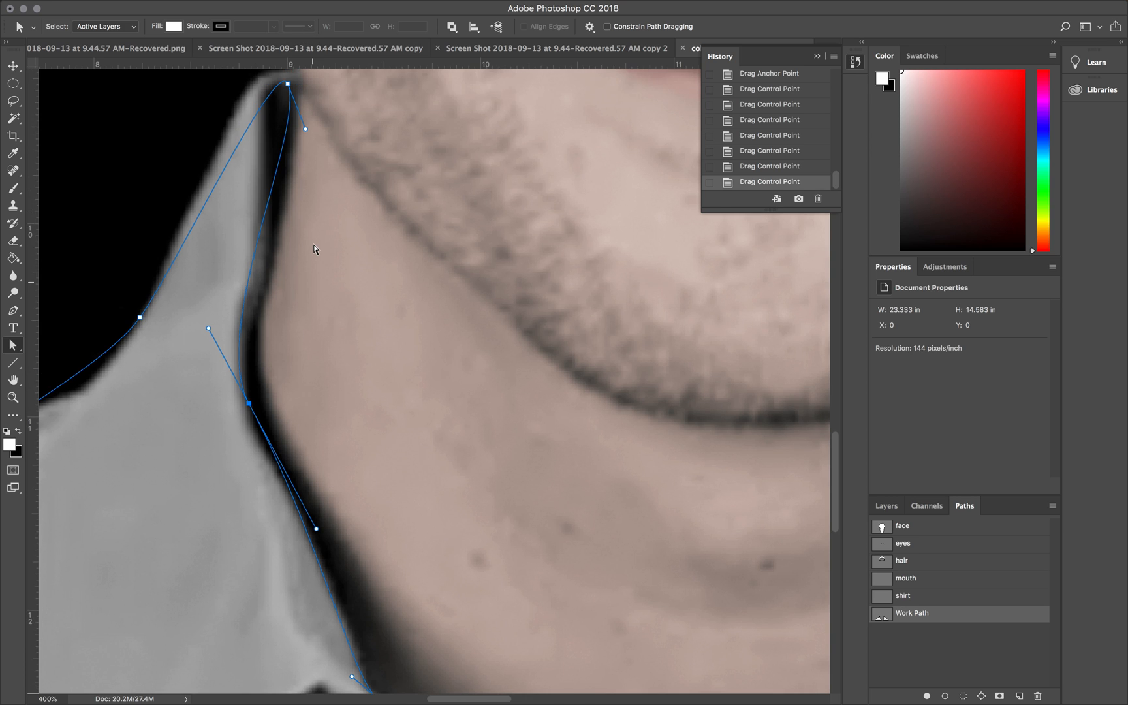
{"action": "left_click_drag", "start_coordinate": [206, 329], "coordinate": [230, 376]}
{"action": "scroll", "coordinate": [230, 379], "scroll_direction": "up", "scroll_amount": 7}
{"action": "left_click_drag", "start_coordinate": [301, 352], "coordinate": [288, 318]}
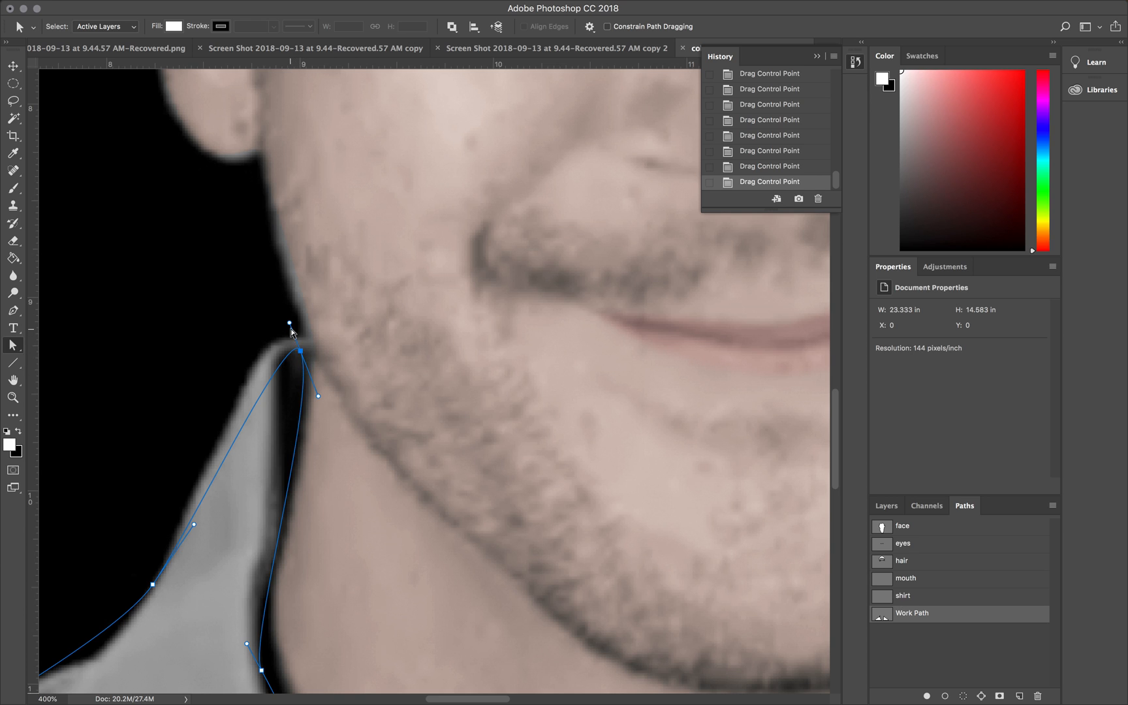
{"action": "left_click_drag", "start_coordinate": [289, 324], "coordinate": [265, 283]}
{"action": "left_click_drag", "start_coordinate": [299, 346], "coordinate": [307, 351]}
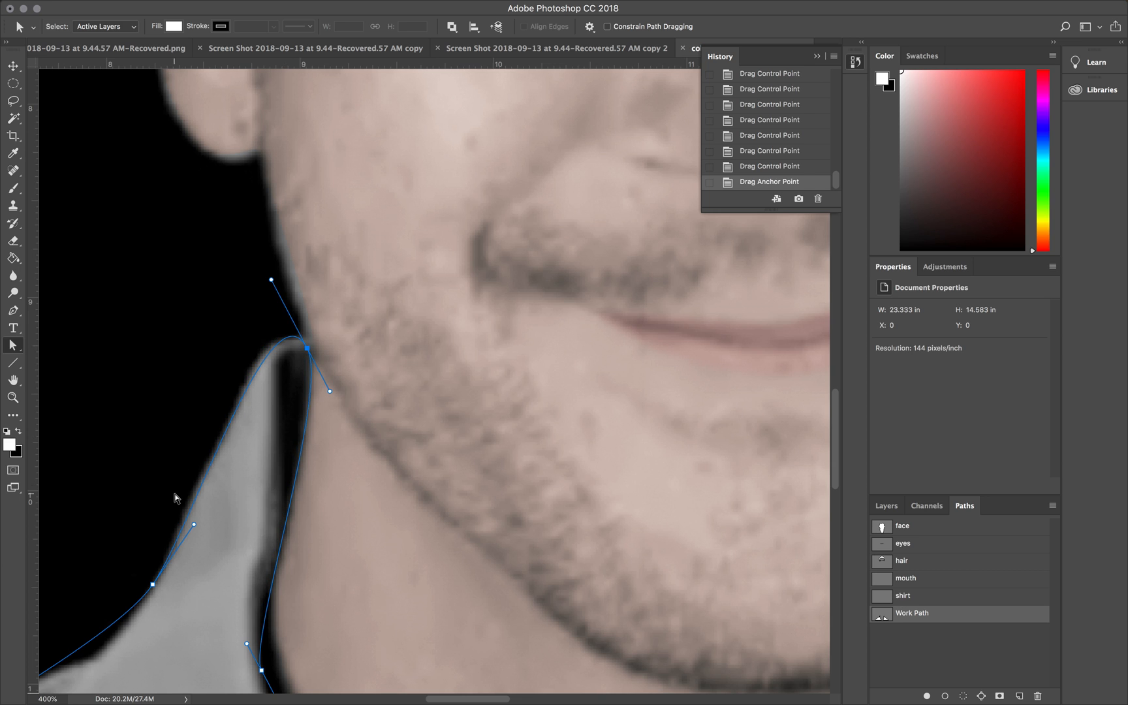
Step: Adjust the handles on the left collar's outer edge and upper shoulder to bring the curve closer to the shirt
{"action": "scroll", "coordinate": [174, 498], "scroll_direction": "down", "scroll_amount": 5}
{"action": "scroll", "coordinate": [175, 498], "scroll_direction": "left", "scroll_amount": 5}
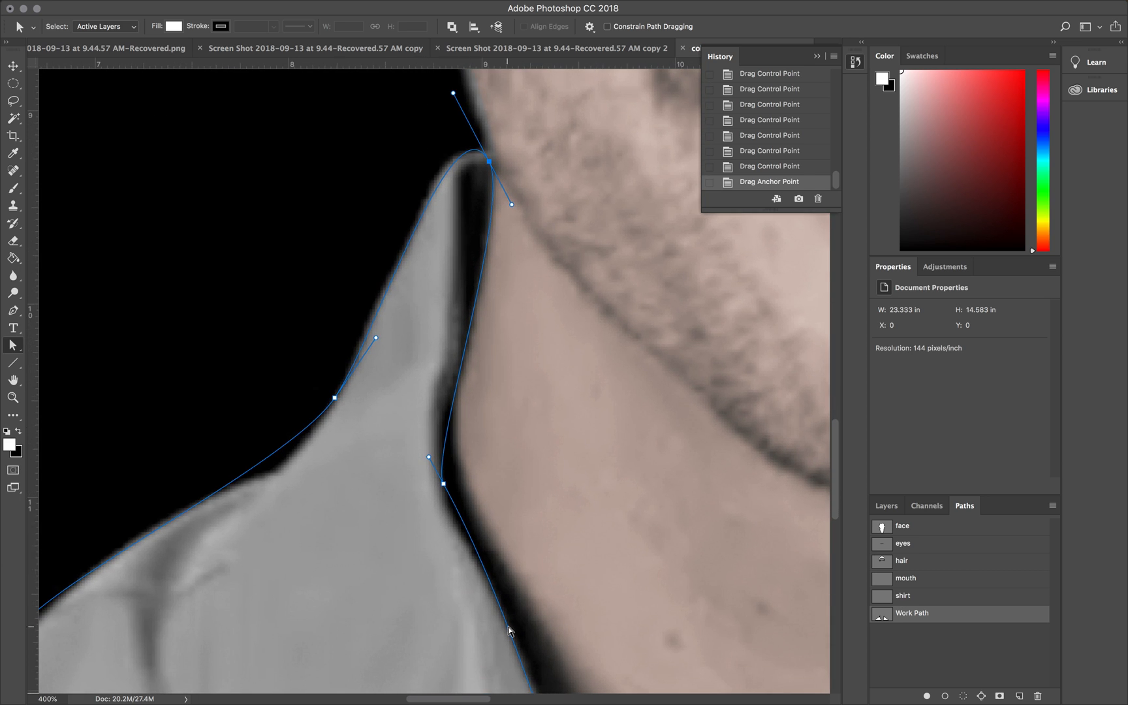
{"action": "left_click", "coordinate": [335, 399]}
{"action": "left_click_drag", "start_coordinate": [293, 463], "coordinate": [280, 498]}
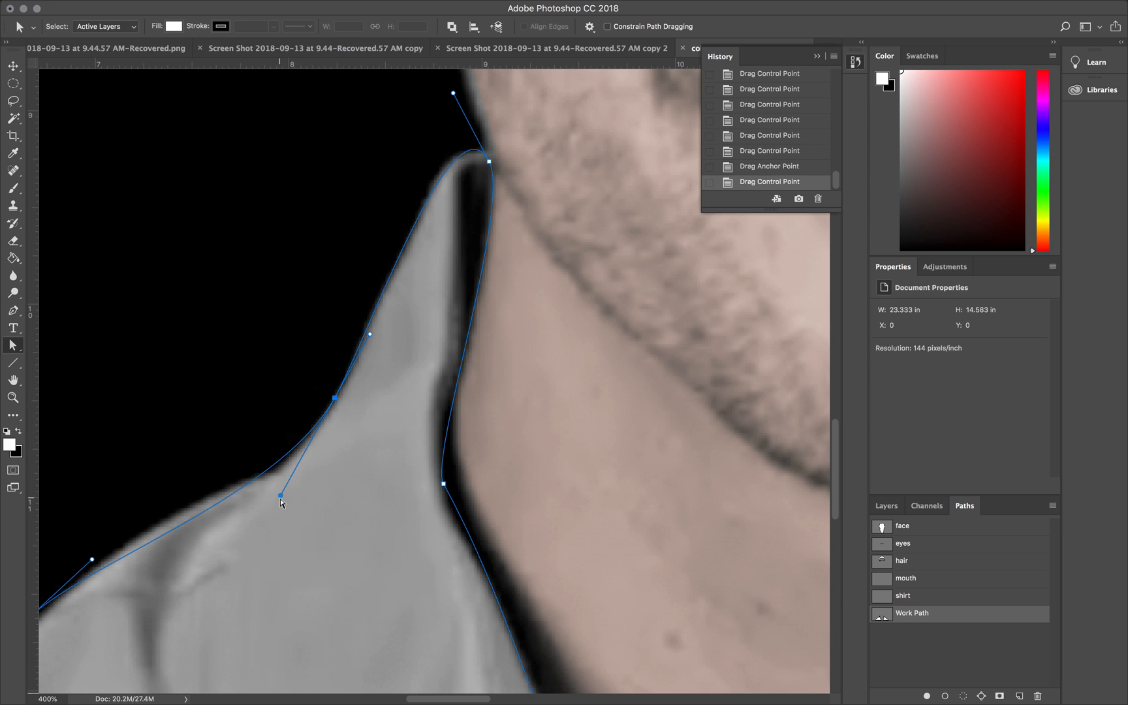
{"action": "scroll", "coordinate": [281, 501], "scroll_direction": "down", "scroll_amount": 3}
{"action": "scroll", "coordinate": [280, 501], "scroll_direction": "left", "scroll_amount": 5}
{"action": "left_click_drag", "start_coordinate": [255, 485], "coordinate": [343, 411]}
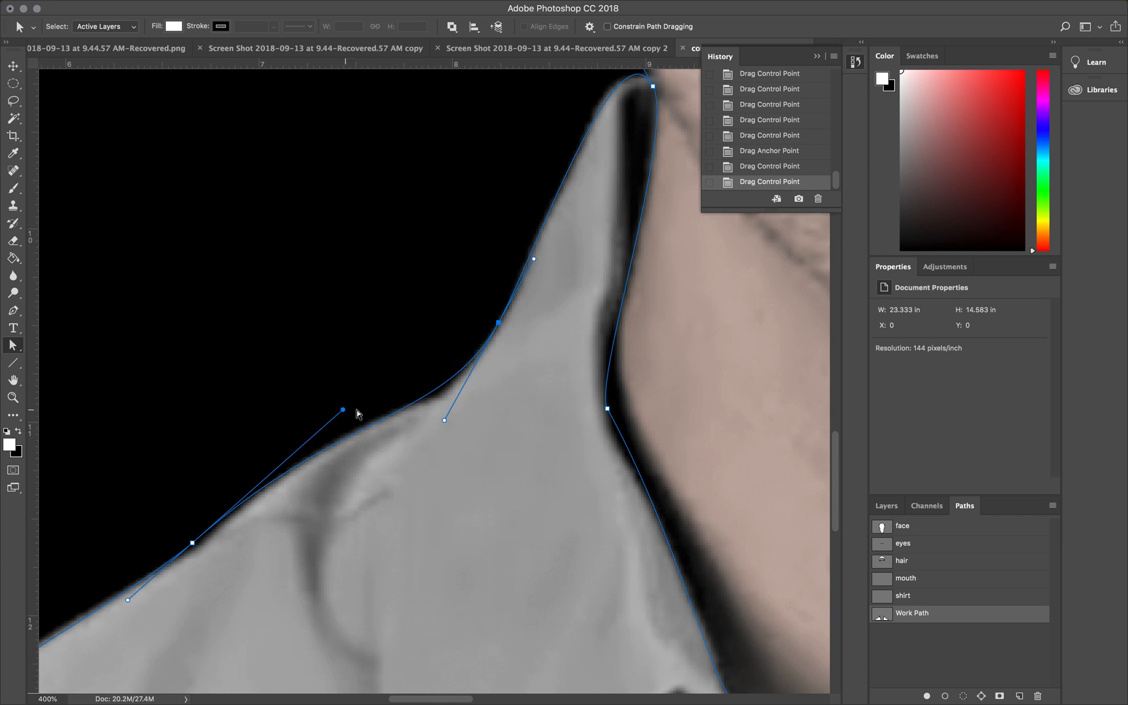
{"action": "left_click_drag", "start_coordinate": [443, 423], "coordinate": [415, 433]}
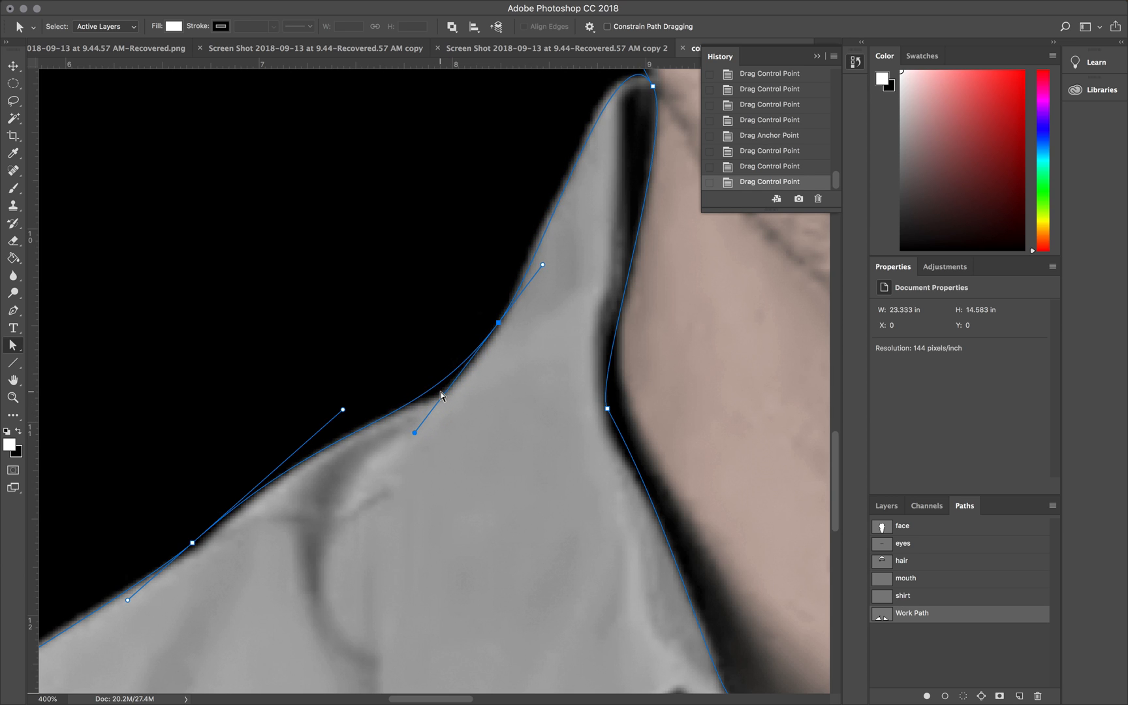
Step: Add an anchor point where the left collar meets the shoulder and fit it to the shirt edge
{"action": "left_click", "coordinate": [13, 311]}
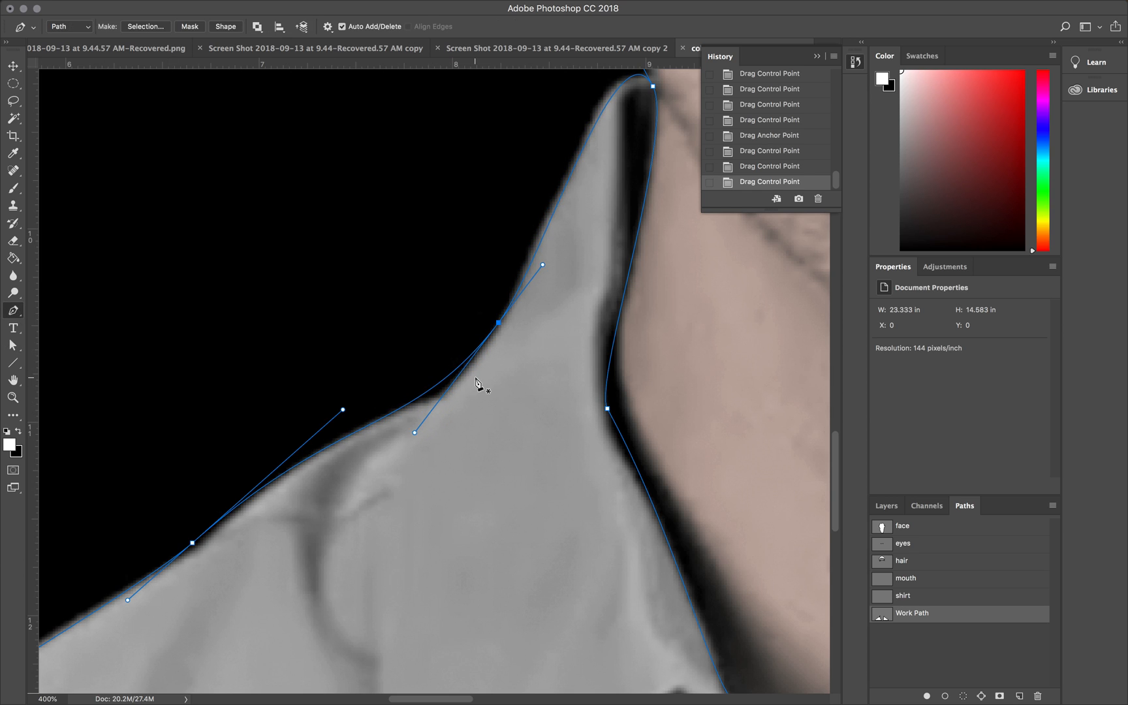
{"action": "left_click", "coordinate": [431, 388]}
{"action": "left_click_drag", "start_coordinate": [433, 390], "coordinate": [409, 393]}
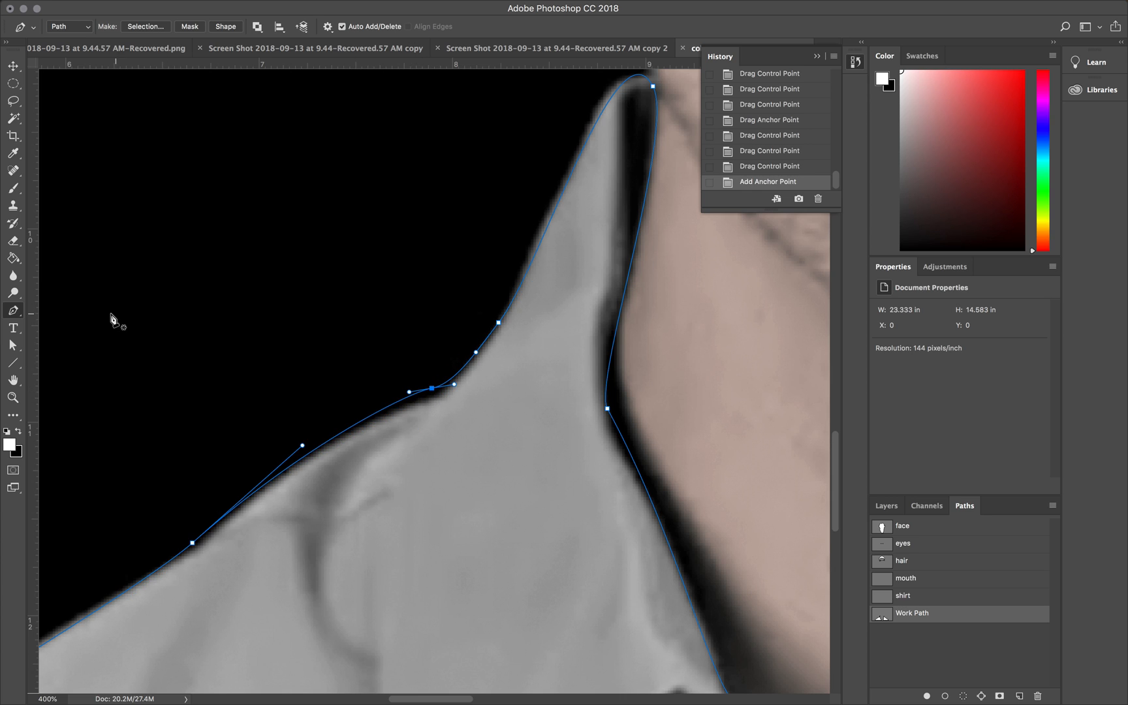
{"action": "left_click", "coordinate": [14, 346]}
{"action": "left_click_drag", "start_coordinate": [432, 392], "coordinate": [407, 400]}
Step: Move the anchor on the left shoulder's upper slope onto the shirt edge and shorten its lower handle
{"action": "scroll", "coordinate": [405, 405], "scroll_direction": "down", "scroll_amount": 5}
{"action": "scroll", "coordinate": [405, 404], "scroll_direction": "left", "scroll_amount": 7}
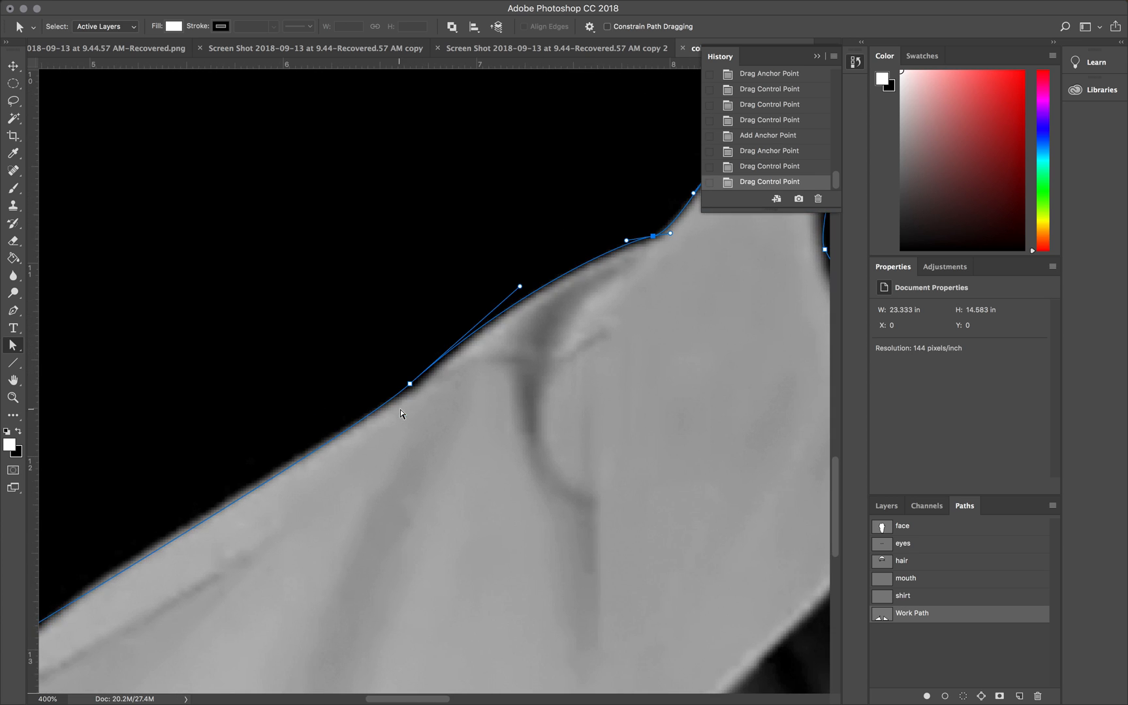
{"action": "left_click_drag", "start_coordinate": [408, 385], "coordinate": [405, 390]}
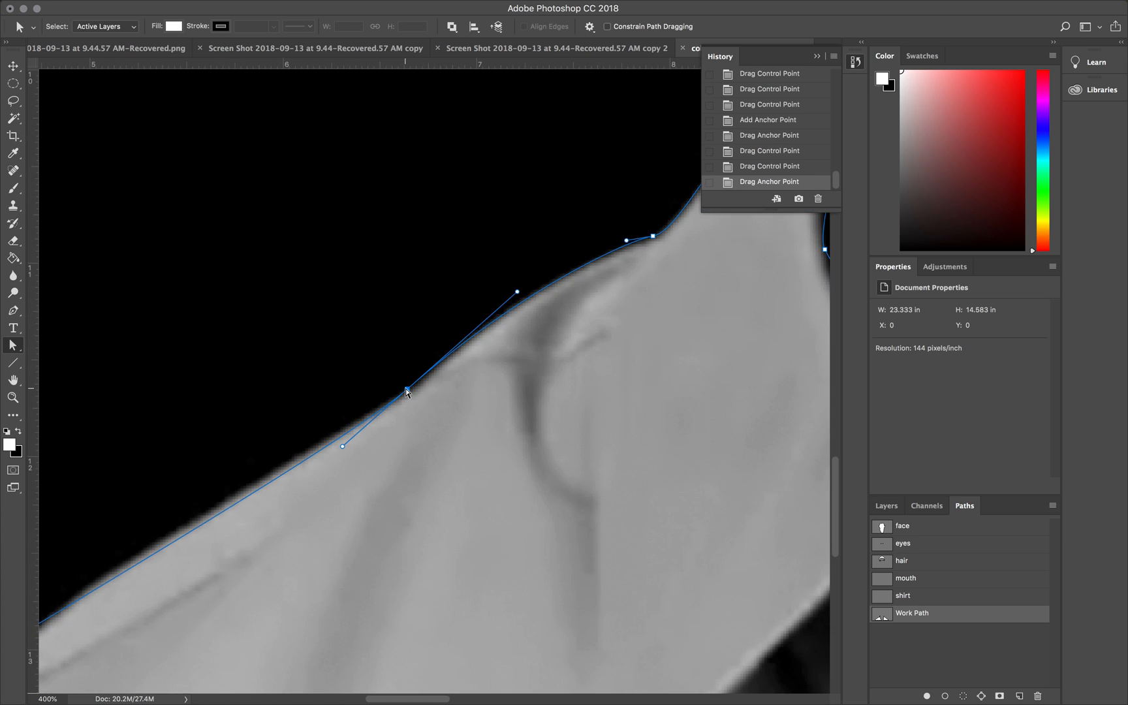
{"action": "left_click_drag", "start_coordinate": [341, 448], "coordinate": [358, 429]}
Step: Refine the anchor and handles at the left shoulder's lower bend to follow the slope and sleeve edge
{"action": "scroll", "coordinate": [358, 431], "scroll_direction": "down", "scroll_amount": 3}
{"action": "scroll", "coordinate": [357, 431], "scroll_direction": "left", "scroll_amount": 4}
{"action": "left_click_drag", "start_coordinate": [222, 491], "coordinate": [272, 457]}
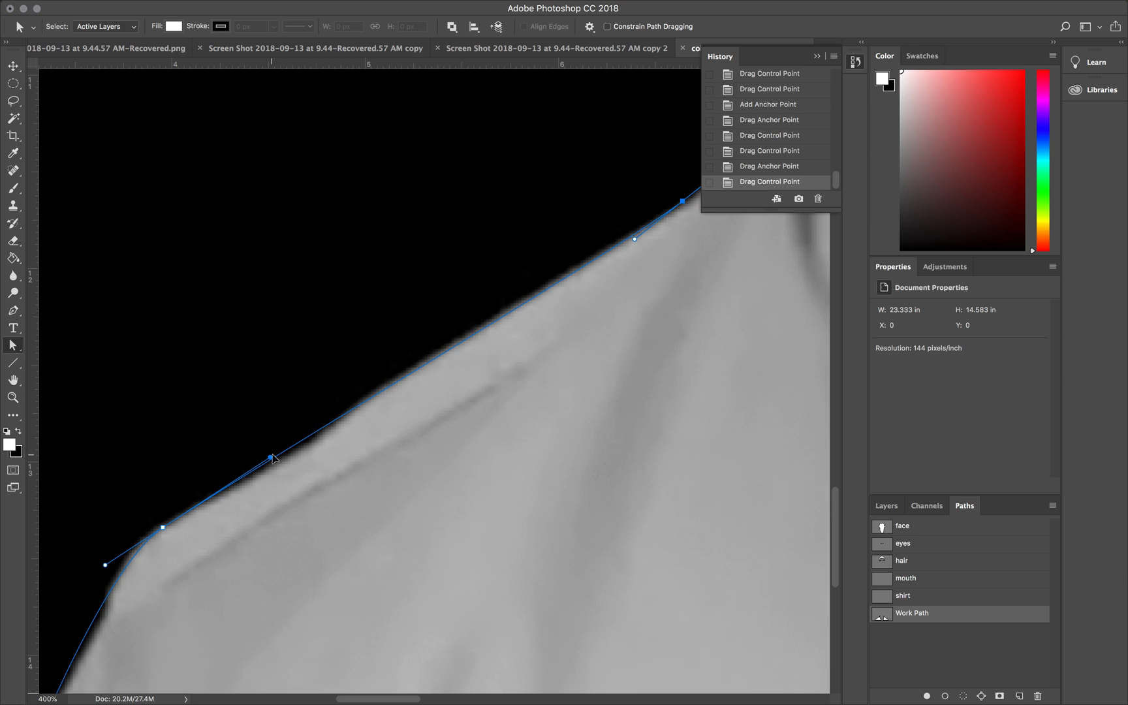
{"action": "left_click_drag", "start_coordinate": [162, 527], "coordinate": [159, 529]}
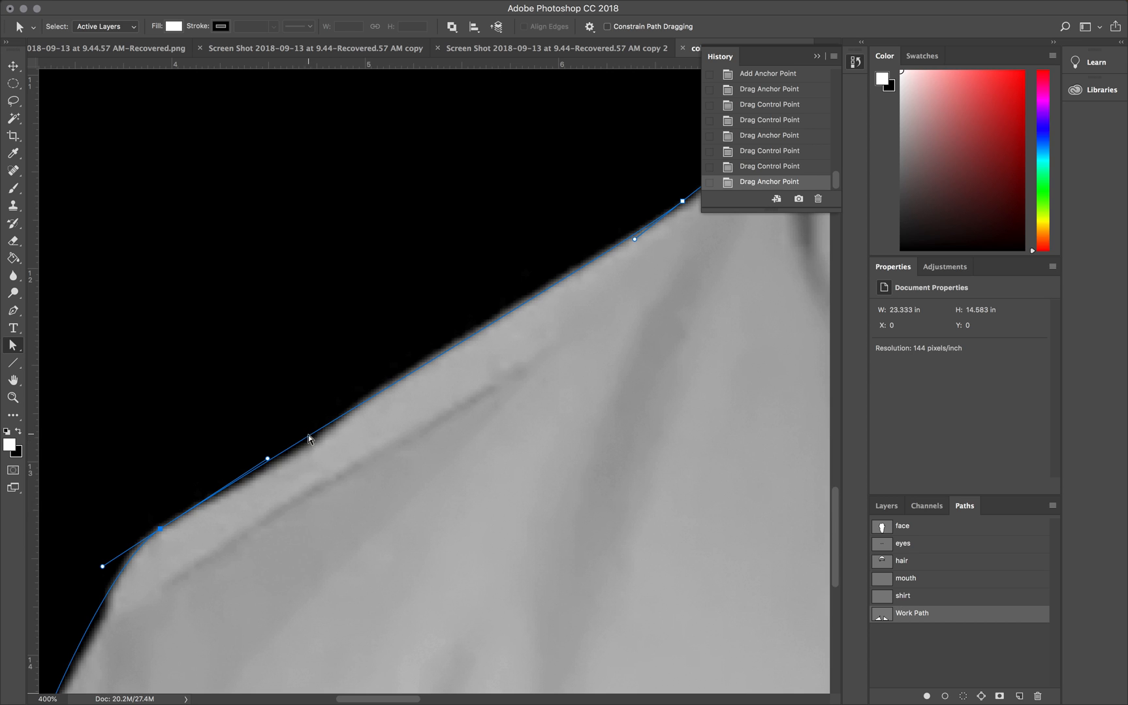
{"action": "mouse_move", "coordinate": [267, 459]}
{"action": "left_mouse_down"}
{"action": "mouse_move", "coordinate": [252, 468]}
{"action": "mouse_move", "coordinate": [263, 457]}
{"action": "left_mouse_up"}
{"action": "scroll", "coordinate": [263, 457], "scroll_direction": "down", "scroll_amount": 7}
{"action": "scroll", "coordinate": [263, 457], "scroll_direction": "left", "scroll_amount": 4}
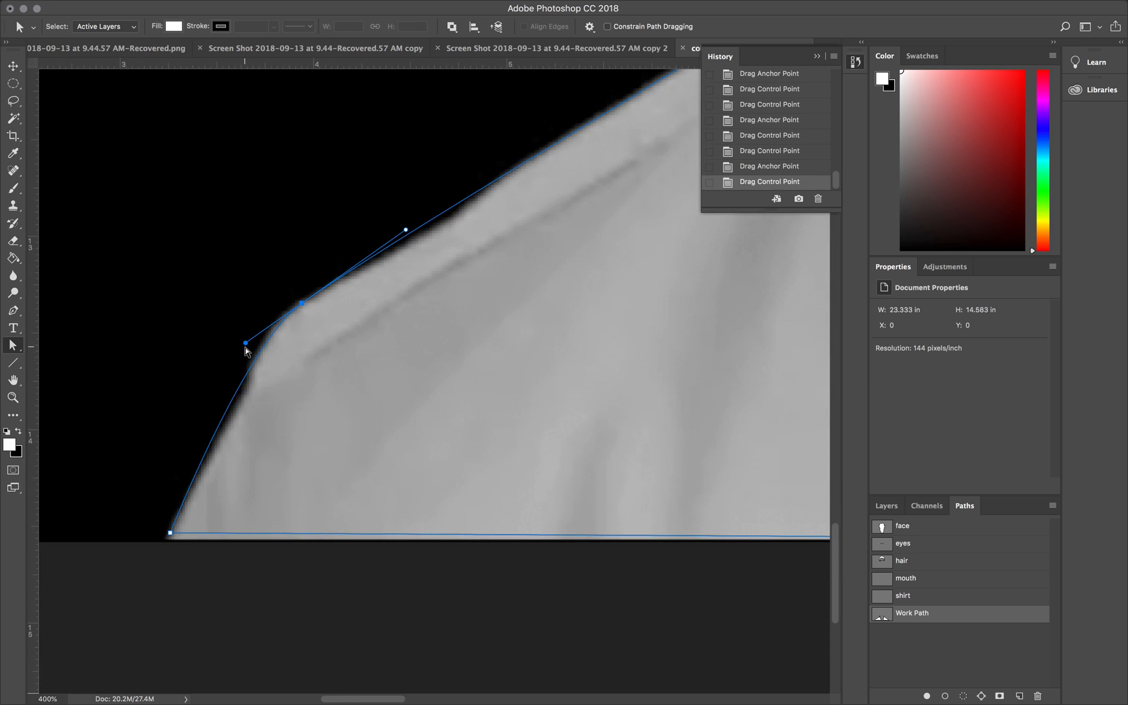
{"action": "left_click", "coordinate": [249, 348]}
{"action": "left_click", "coordinate": [259, 355]}
{"action": "left_click_drag", "start_coordinate": [248, 346], "coordinate": [257, 336]}
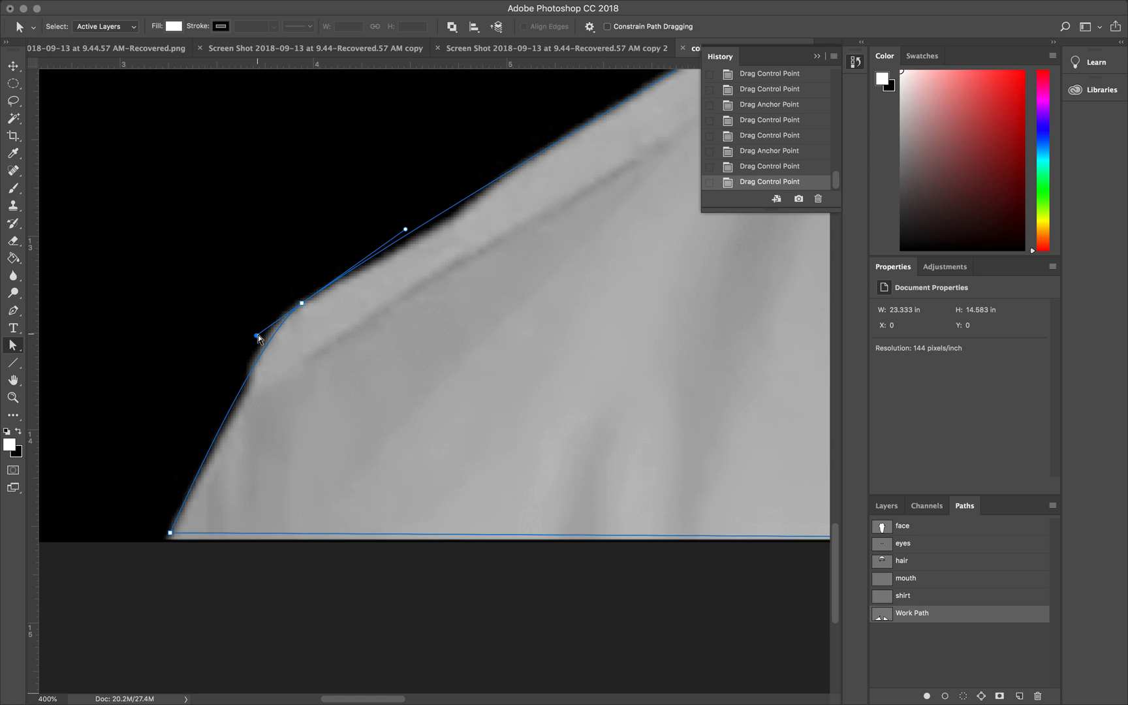
Step: Load the shirt's work path as a selection and save it as a new channel named "shirt"
{"action": "key", "text": "super+minus"}
{"action": "key", "text": "super+minus"}
{"action": "key", "text": "super+minus"}
{"action": "key", "text": "super+minus"}
{"action": "key", "text": "super+minus"}
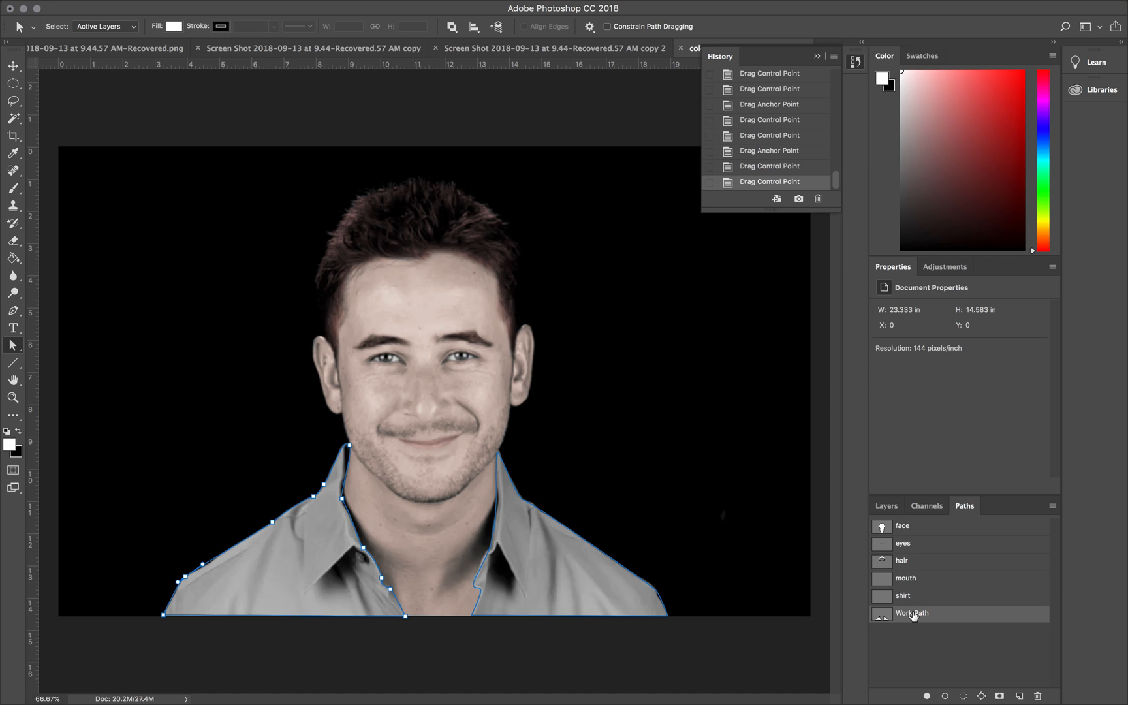
{"action": "left_click", "coordinate": [963, 695]}
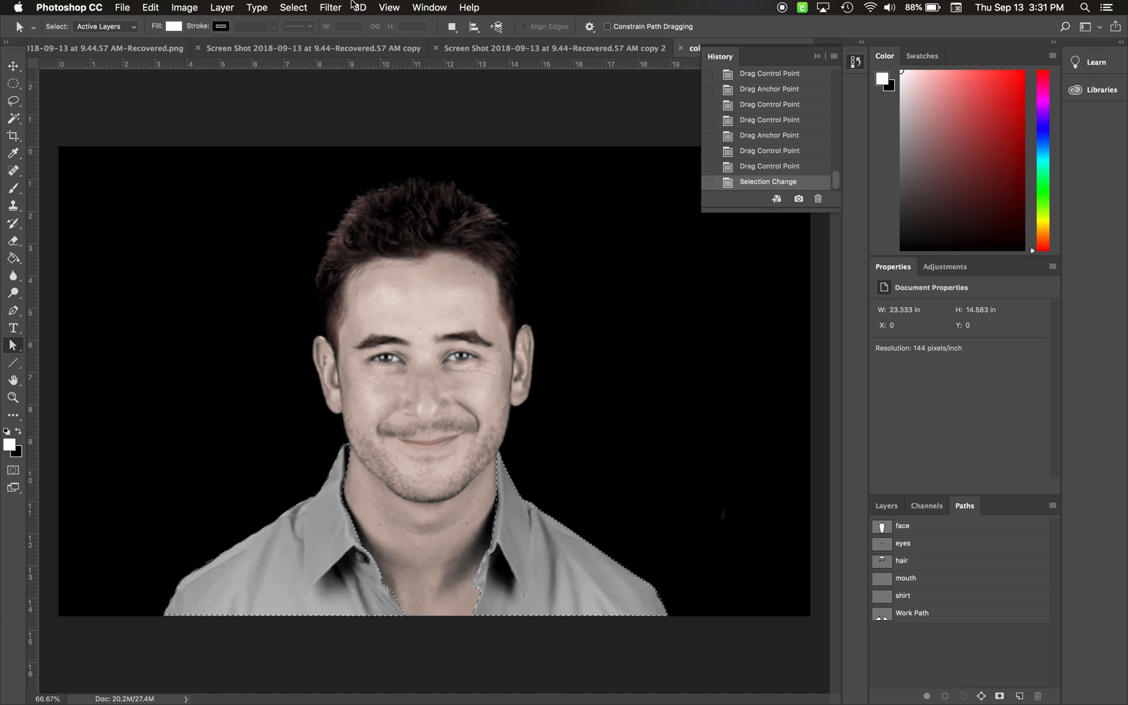
{"action": "left_click", "coordinate": [307, 7]}
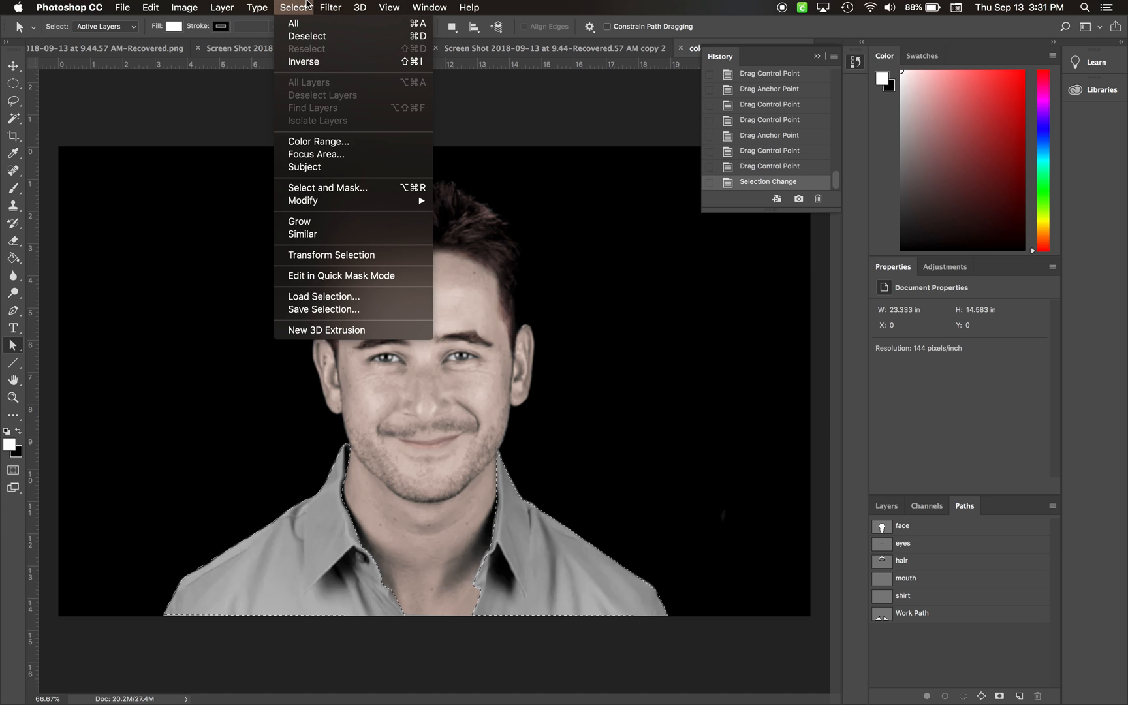
{"action": "left_click", "coordinate": [320, 309]}
{"action": "type", "text": "shirt"}
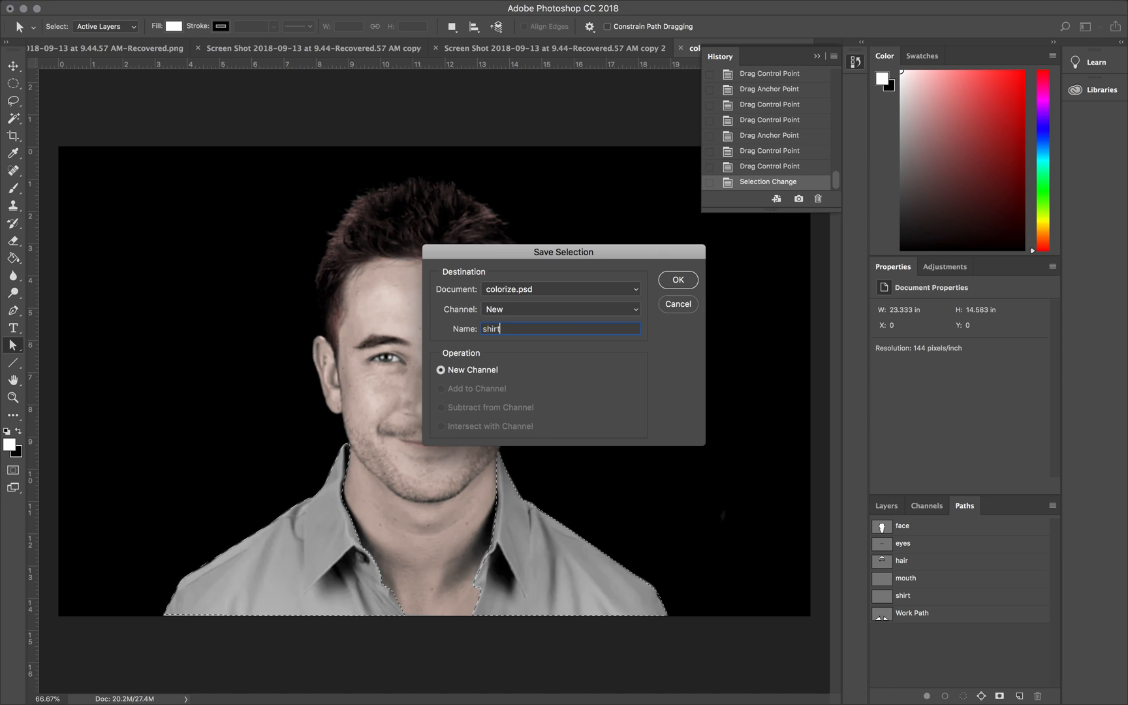
{"action": "key", "text": "Return"}
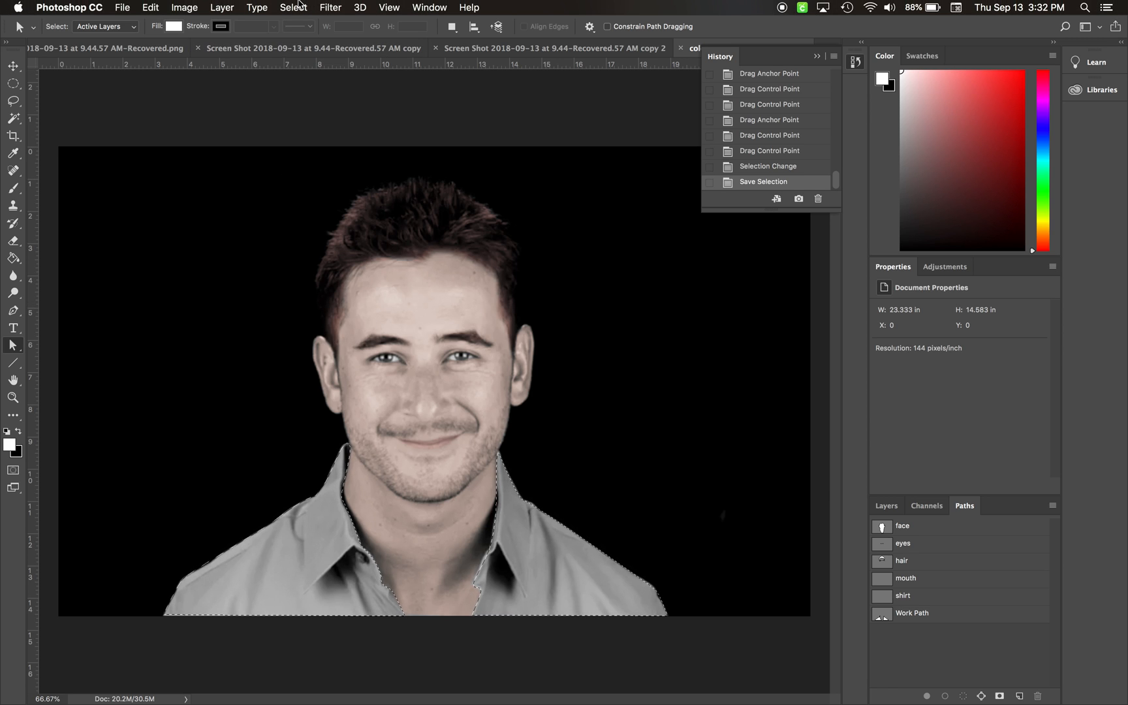
Step: Feather the shirt selection with a radius of 2
{"action": "left_click", "coordinate": [295, 7]}
{"action": "mouse_move", "coordinate": [313, 200]}
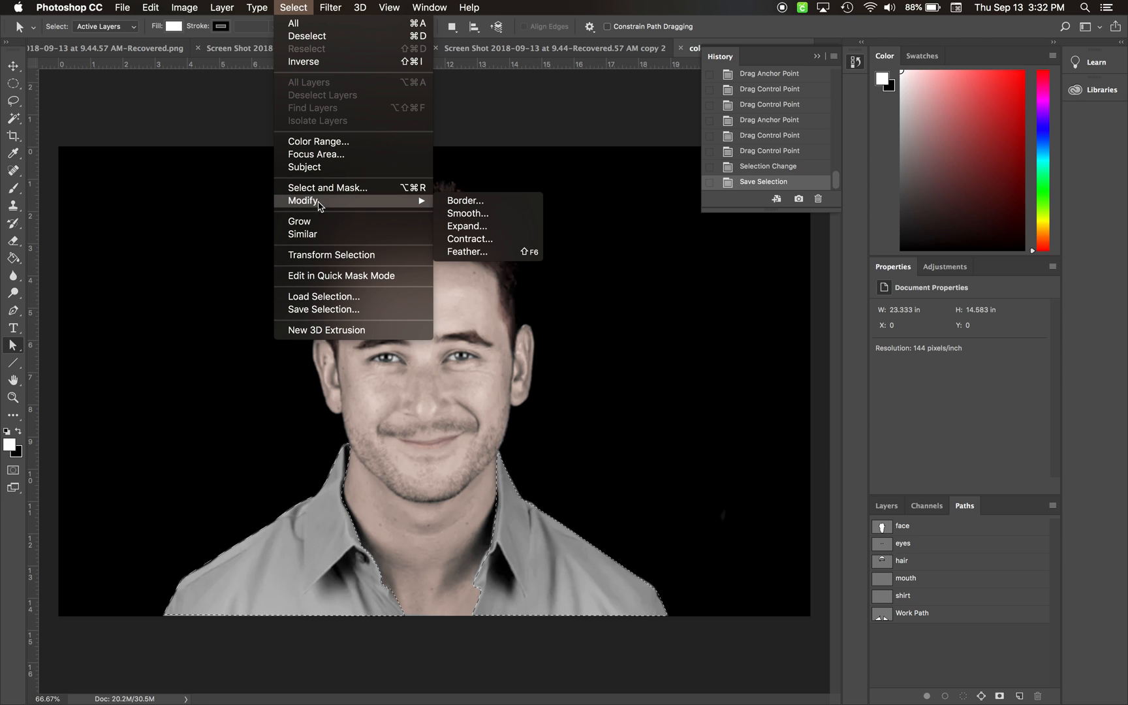
{"action": "left_click", "coordinate": [465, 251]}
{"action": "type", "text": "2"}
{"action": "key", "text": "Return"}
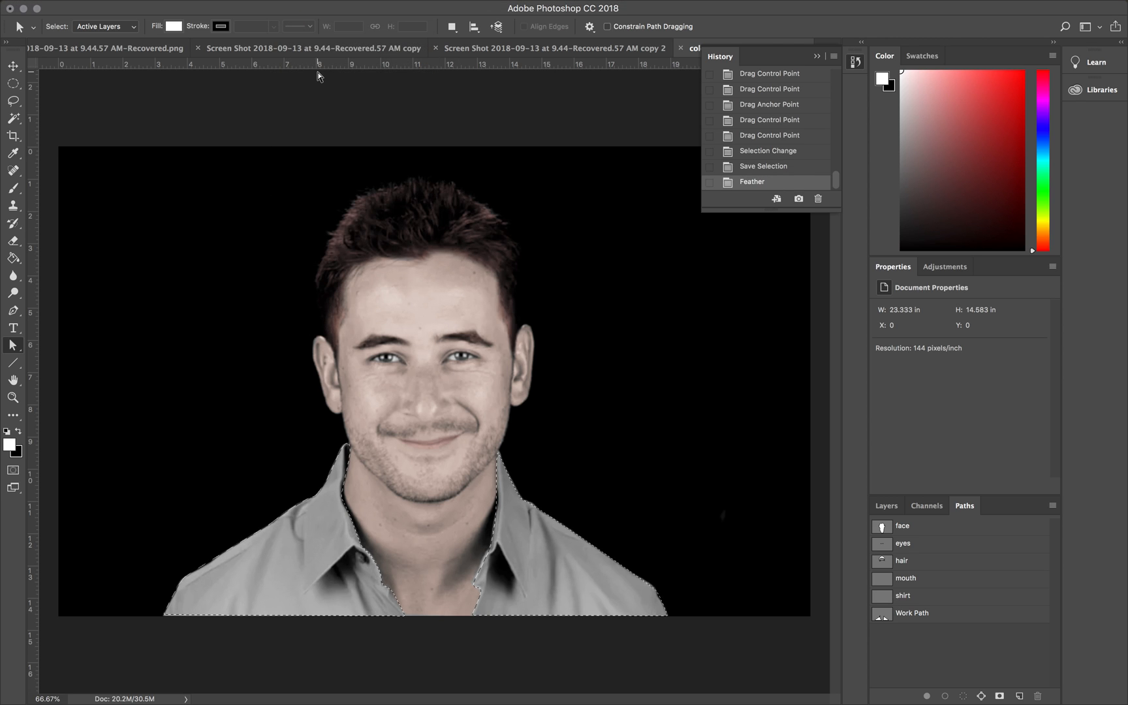
Step: In Curves, lower the Red channel's midtones and raise the Blue channel to output 140 at input 92
{"action": "key", "text": "super+m"}
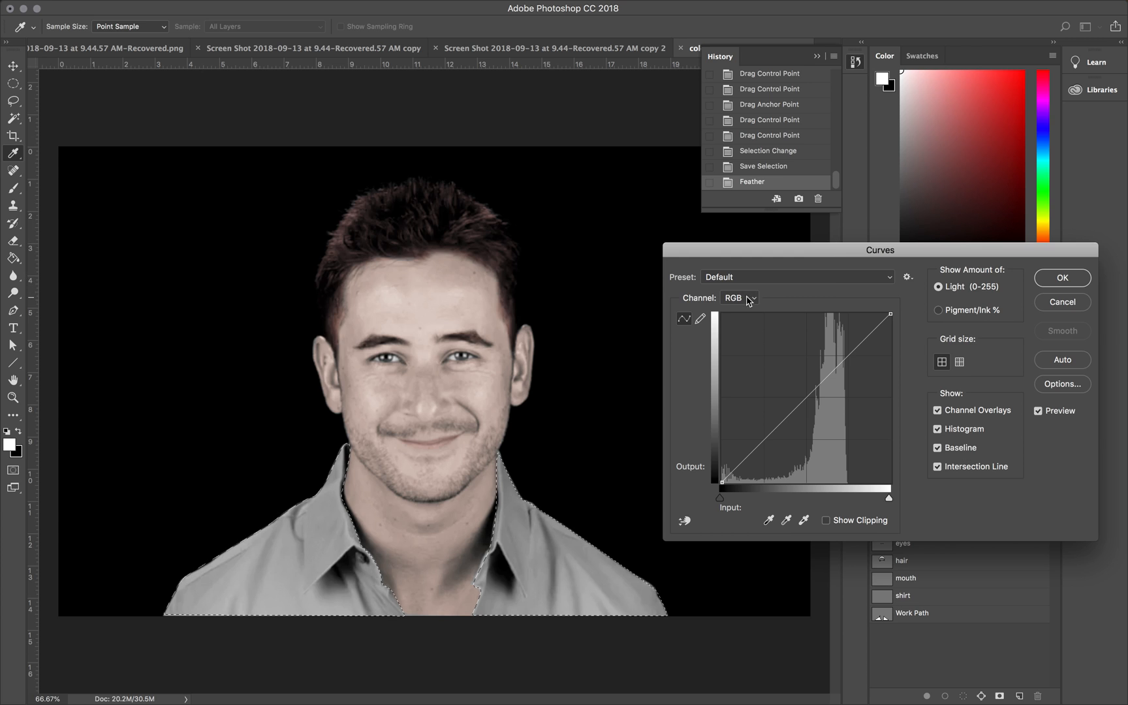
{"action": "left_click", "coordinate": [748, 300]}
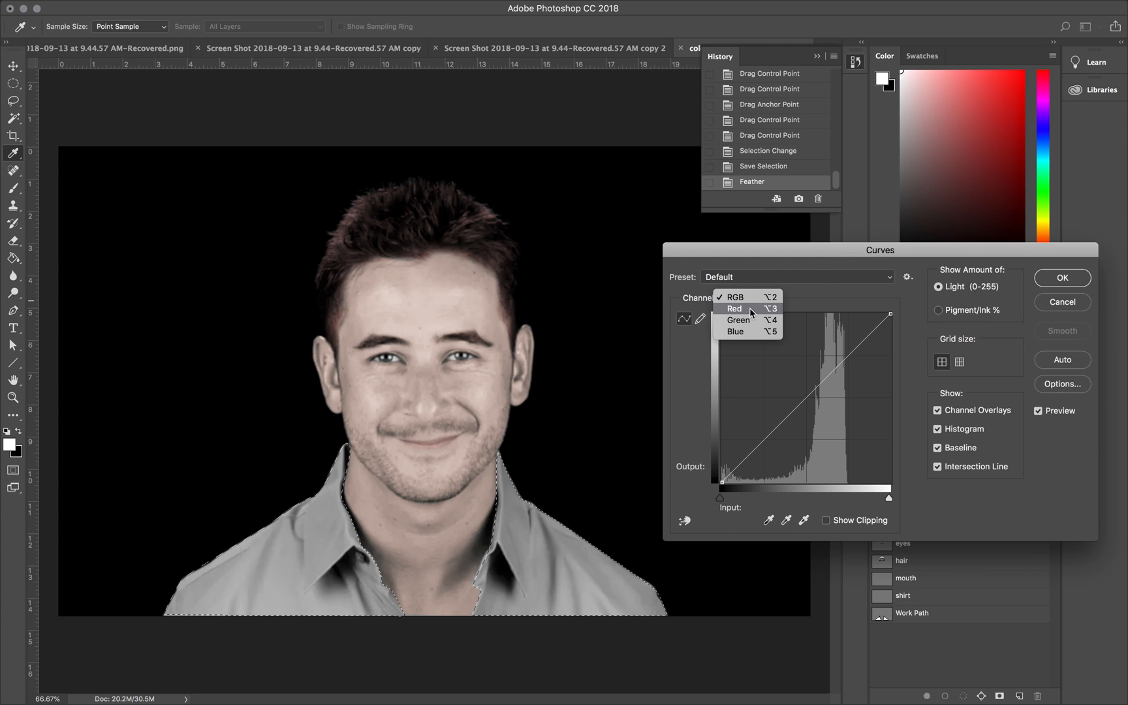
{"action": "left_click", "coordinate": [750, 309]}
{"action": "left_click_drag", "start_coordinate": [814, 392], "coordinate": [828, 417]}
{"action": "left_click", "coordinate": [748, 300]}
{"action": "left_click", "coordinate": [745, 319]}
{"action": "left_click_drag", "start_coordinate": [800, 402], "coordinate": [783, 389]}
Step: Lower the Green curve to output 133 at input 148, hide the selection edges and apply the Curves adjustment
{"action": "left_click", "coordinate": [742, 300]}
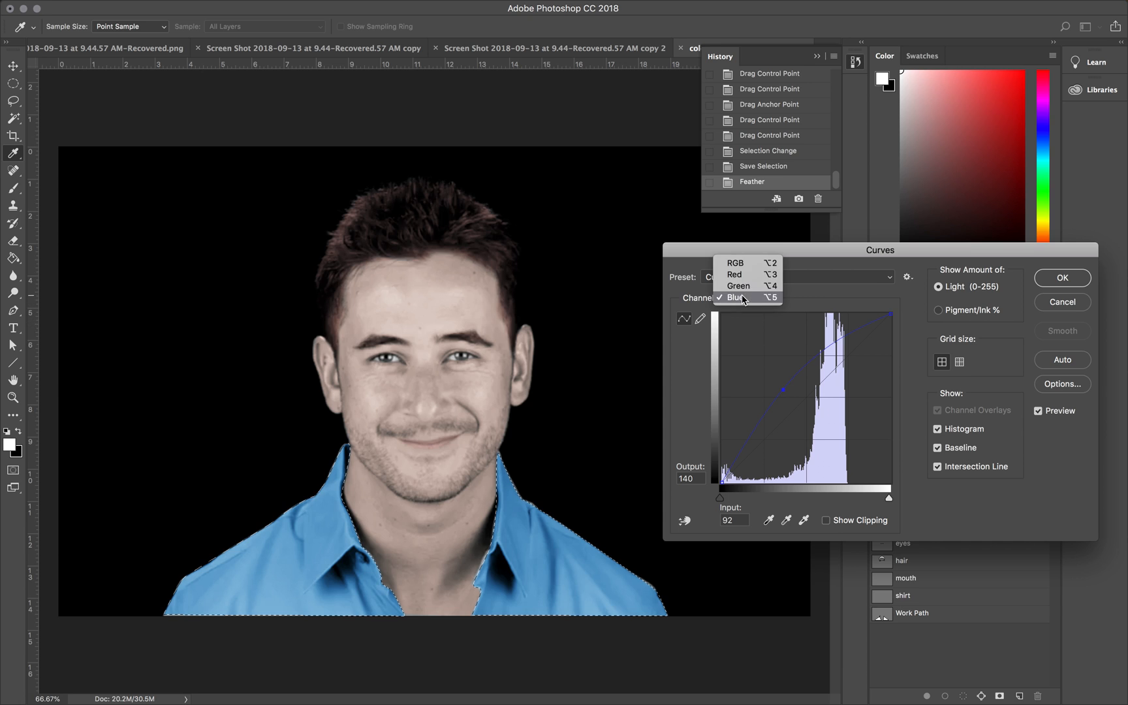
{"action": "left_click", "coordinate": [738, 286]}
{"action": "left_click_drag", "start_coordinate": [813, 390], "coordinate": [820, 394]}
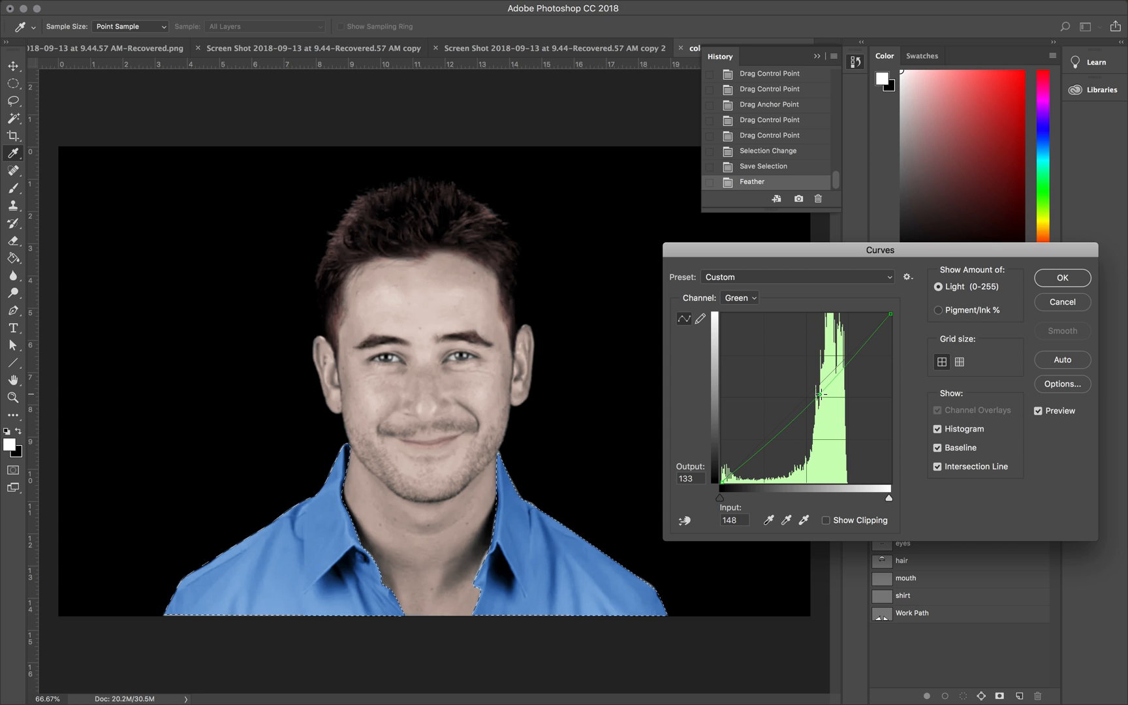
{"action": "key", "text": "super+h"}
{"action": "left_click", "coordinate": [1061, 278]}
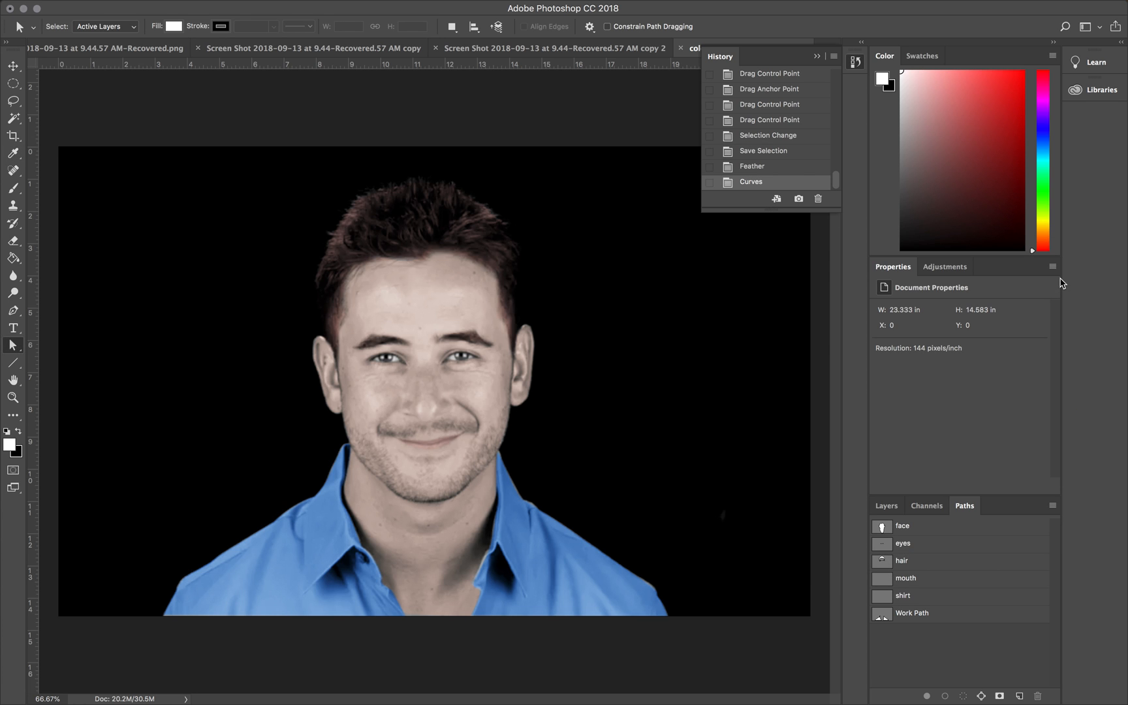
Step: Select the gray iris areas of both eyes with the Magic Wand at tolerance 16, adding each area to the selection
{"action": "key", "text": "super+equal"}
{"action": "key", "text": "super+equal"}
{"action": "key", "text": "super+equal"}
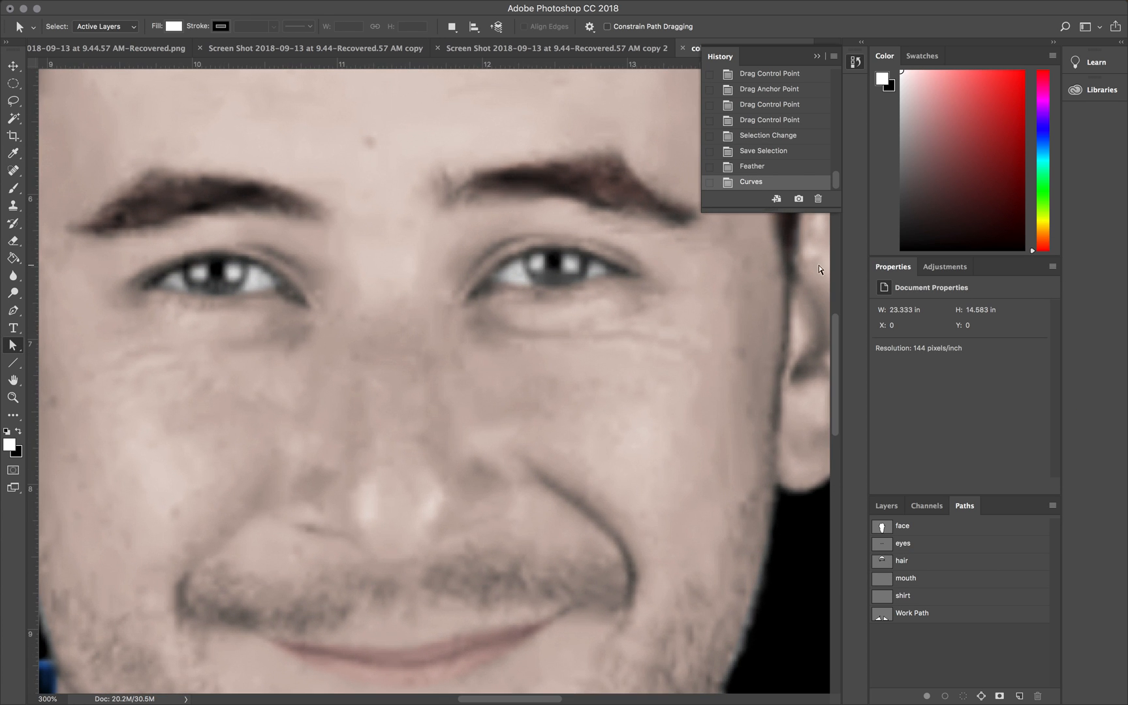
{"action": "scroll", "coordinate": [689, 289], "scroll_direction": "up", "scroll_amount": 2}
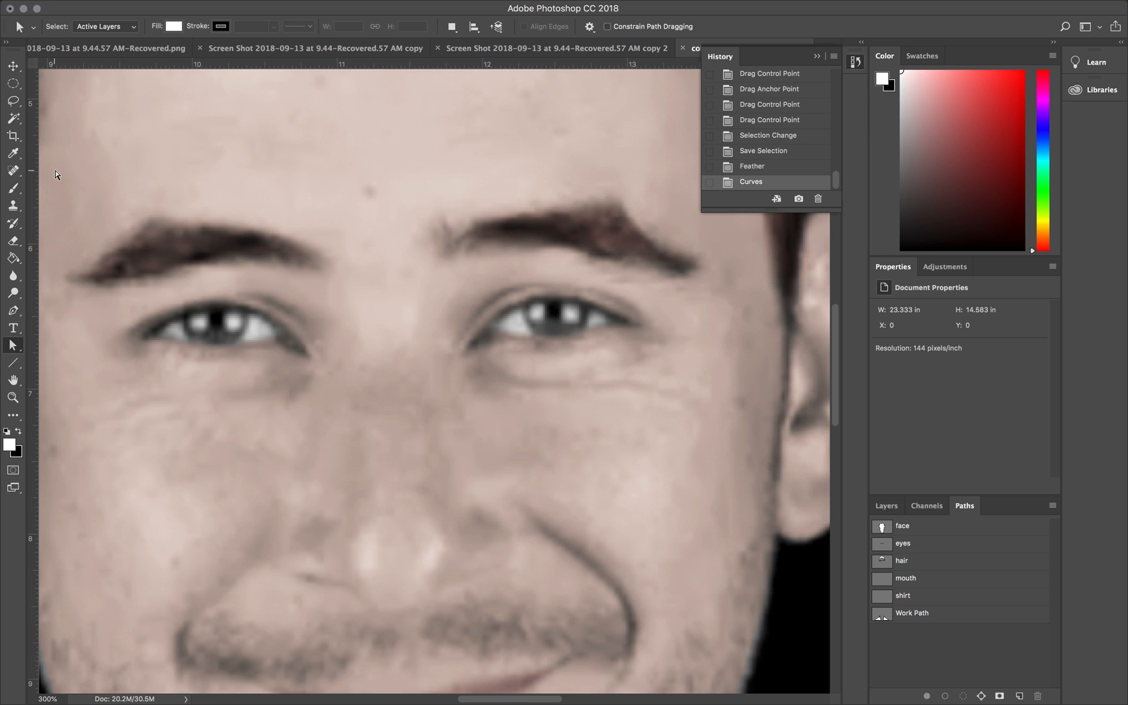
{"action": "left_click", "coordinate": [13, 118]}
{"action": "left_click", "coordinate": [220, 338]}
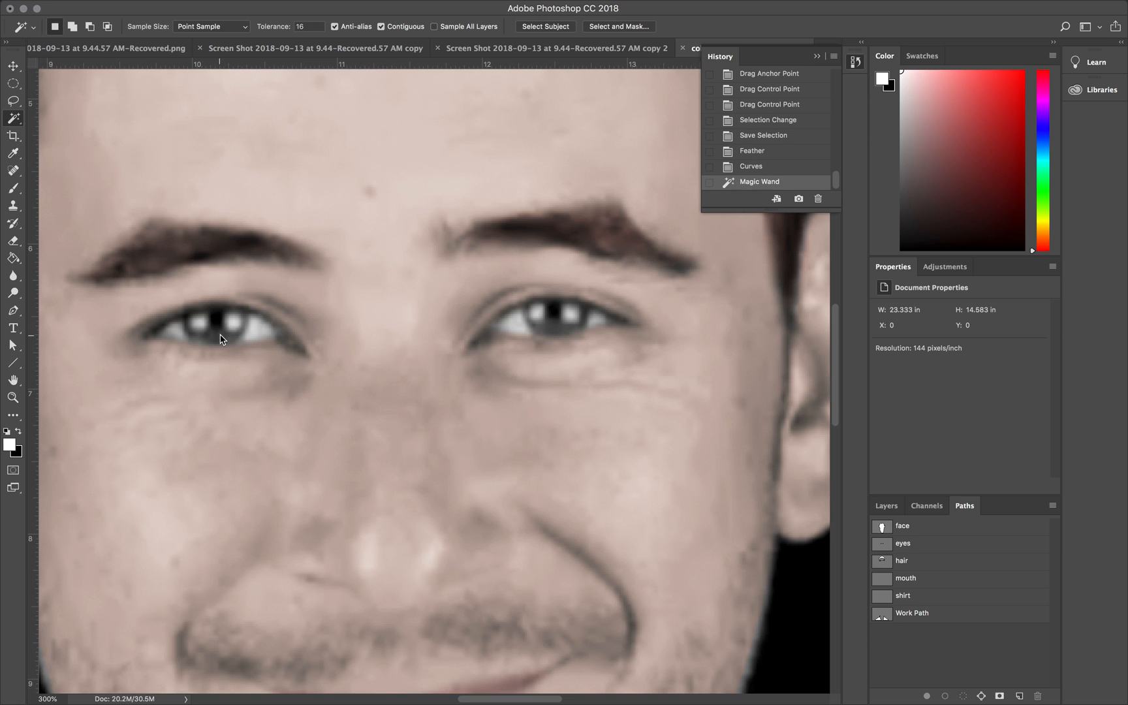
{"action": "left_click", "coordinate": [247, 326], "text": "shift"}
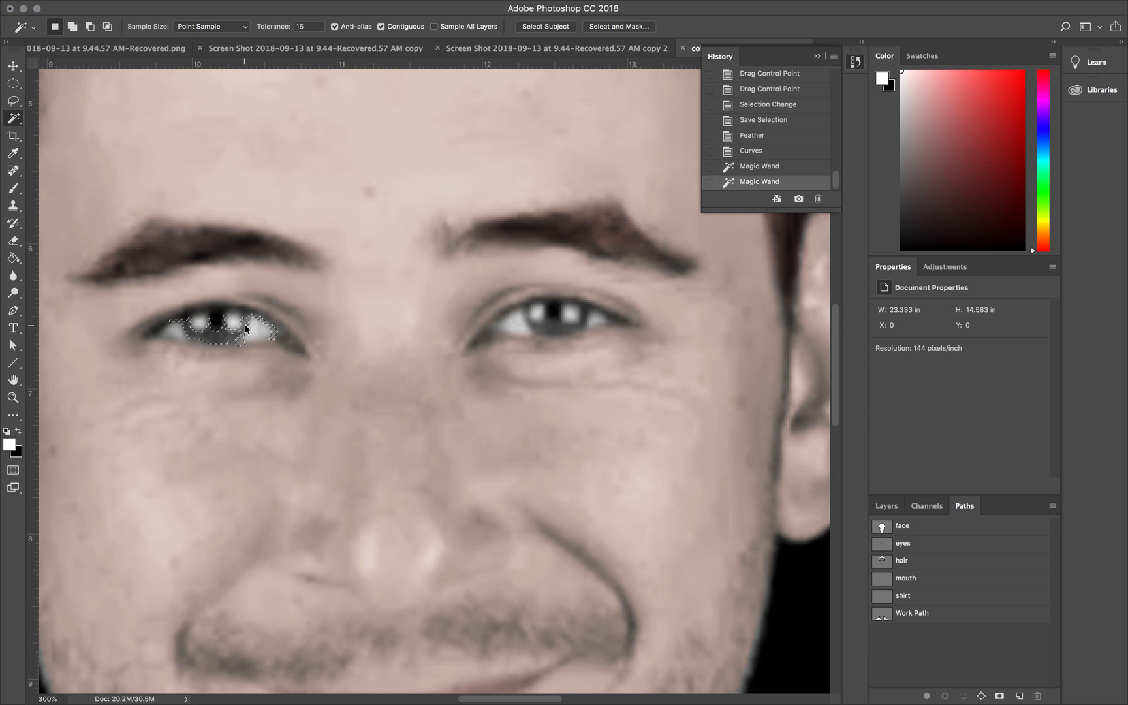
{"action": "left_click", "coordinate": [547, 328], "text": "shift"}
{"action": "left_click", "coordinate": [541, 323], "text": "shift"}
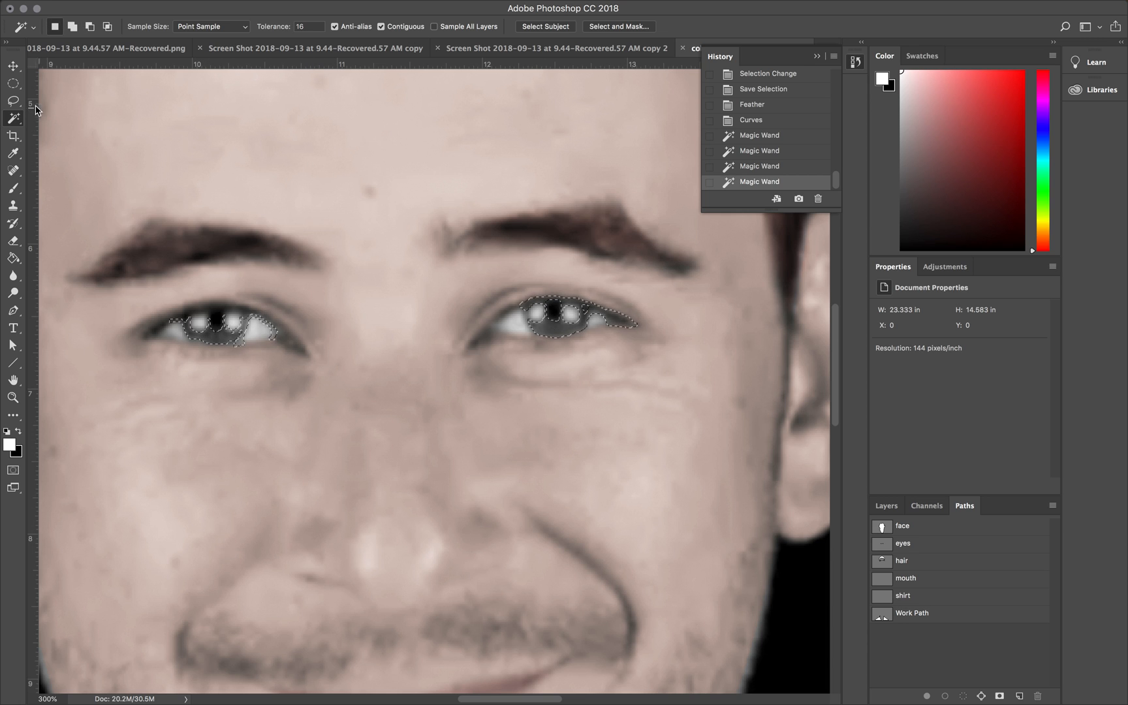
Step: Subtract the stray areas outside both irises from the selection with the Rectangular Marquee
{"action": "left_click", "coordinate": [14, 84]}
{"action": "left_click", "coordinate": [33, 85]}
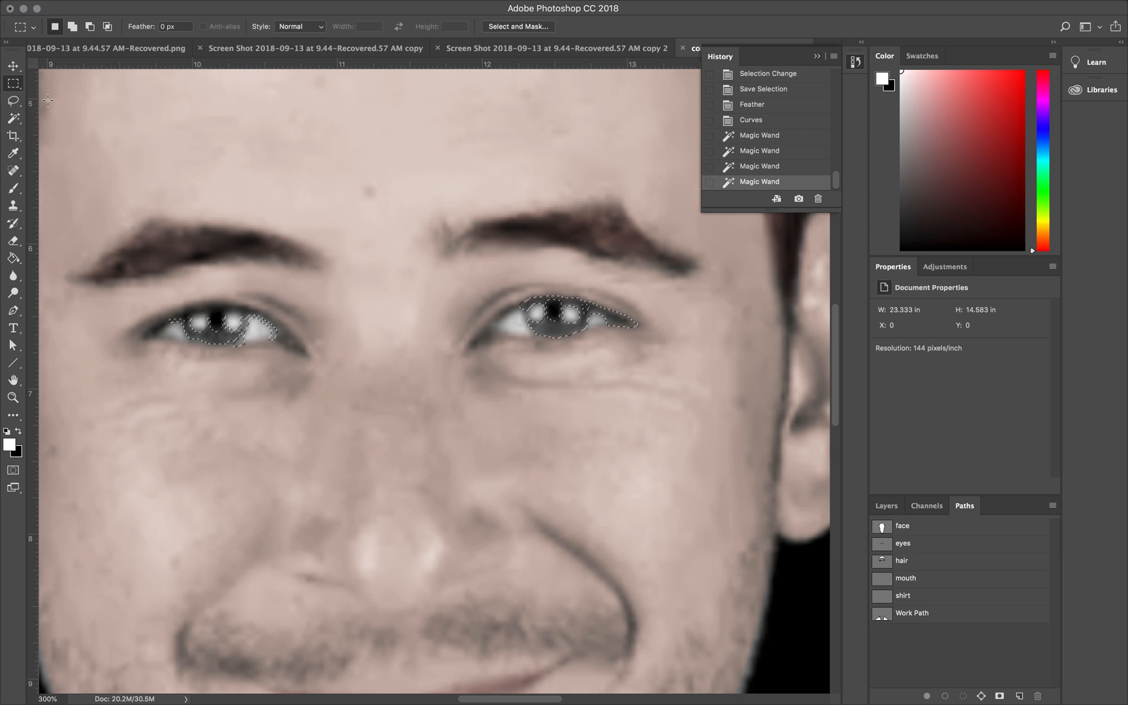
{"action": "key", "text": "alt"}
{"action": "left_click_drag", "start_coordinate": [253, 352], "coordinate": [300, 299]}
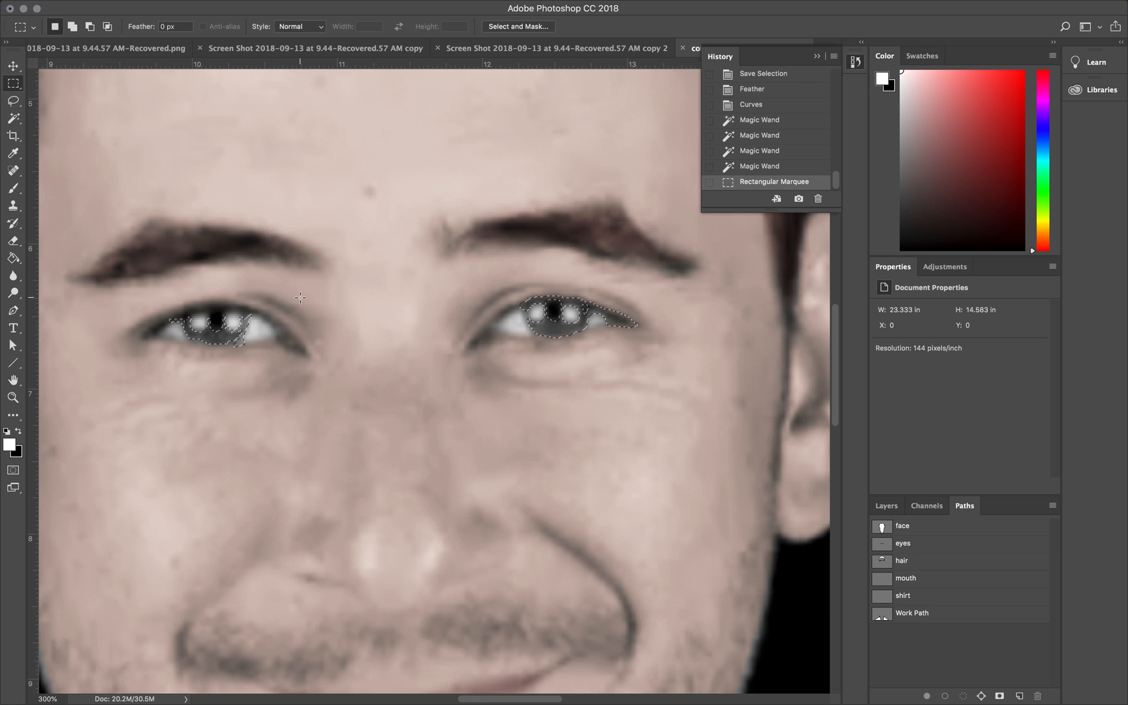
{"action": "left_click_drag", "start_coordinate": [176, 323], "coordinate": [145, 284]}
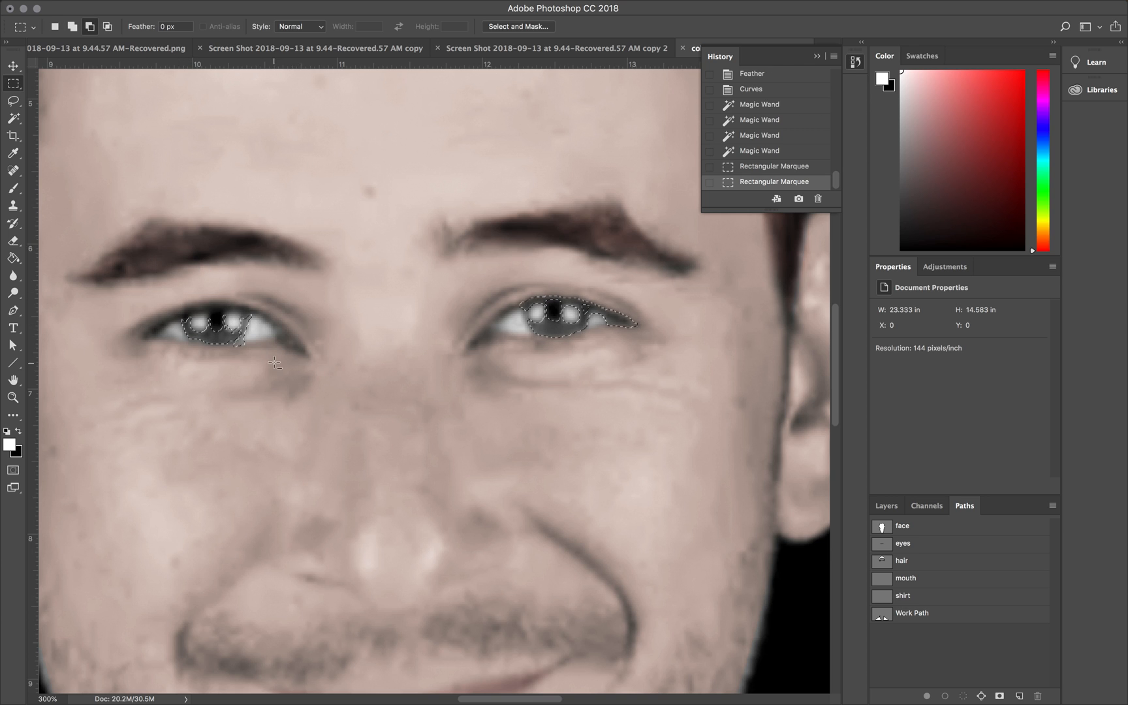
{"action": "left_click_drag", "start_coordinate": [240, 341], "coordinate": [258, 318]}
{"action": "left_click_drag", "start_coordinate": [589, 318], "coordinate": [690, 265]}
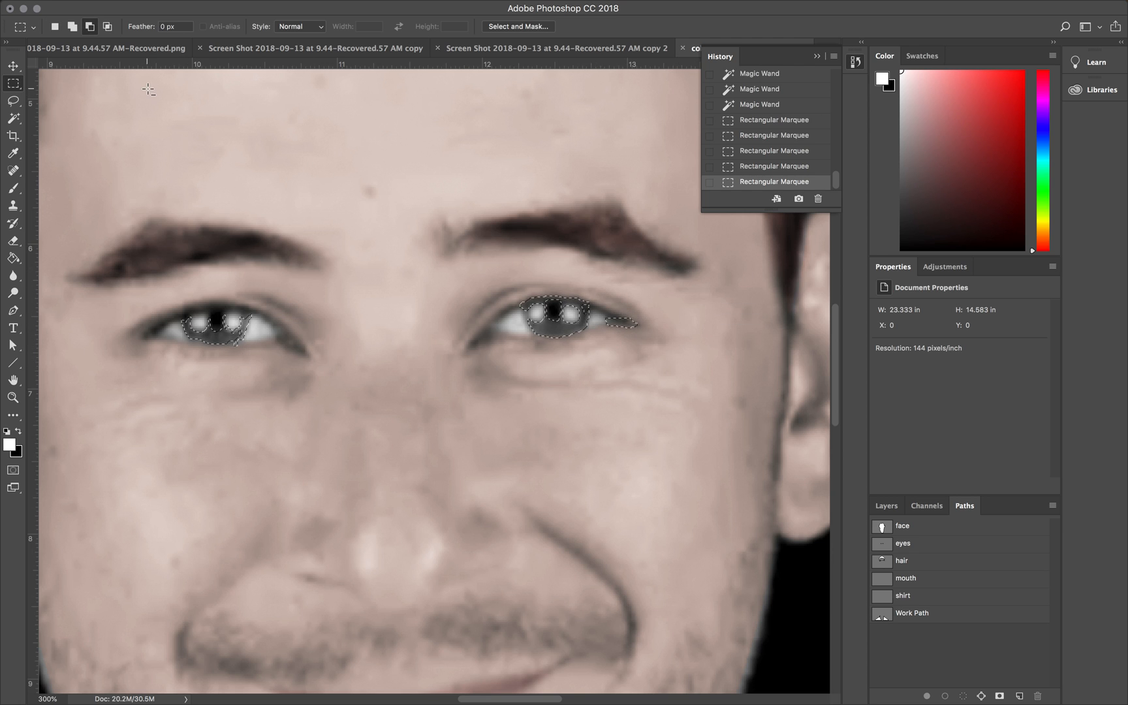
{"action": "left_click_drag", "start_coordinate": [604, 301], "coordinate": [665, 362]}
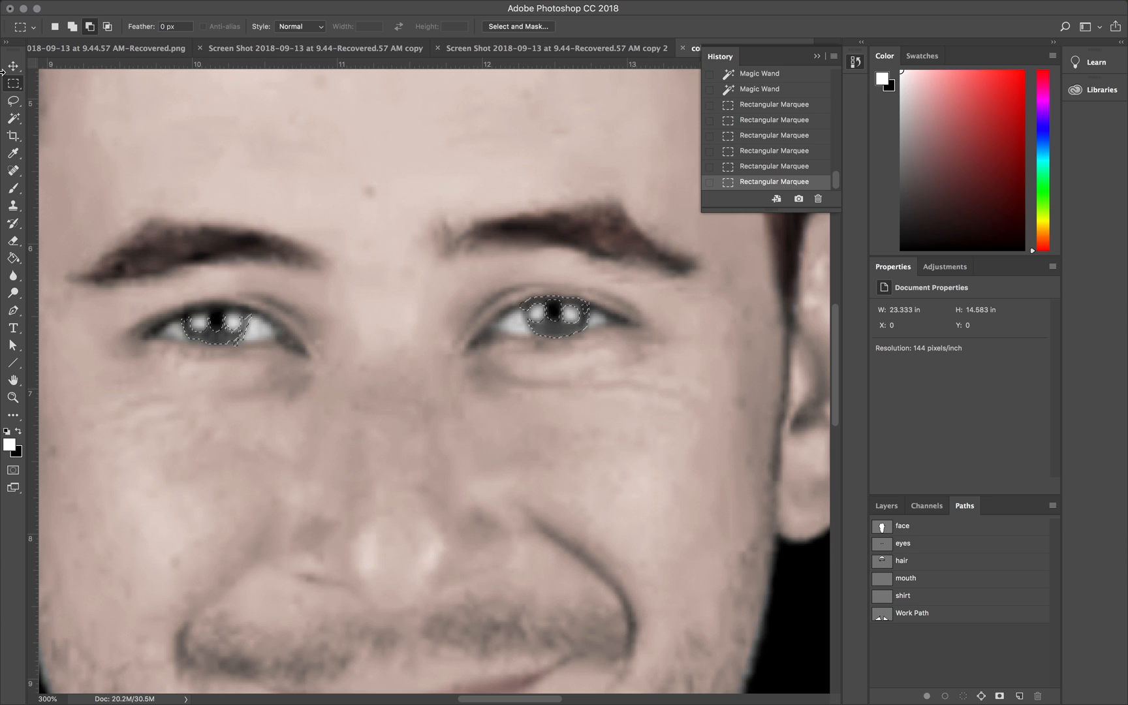
Step: Refine the lower edge of the iris selection in the left-hand eye of the picture with the Lasso, adding and subtracting small areas
{"action": "left_click", "coordinate": [14, 99]}
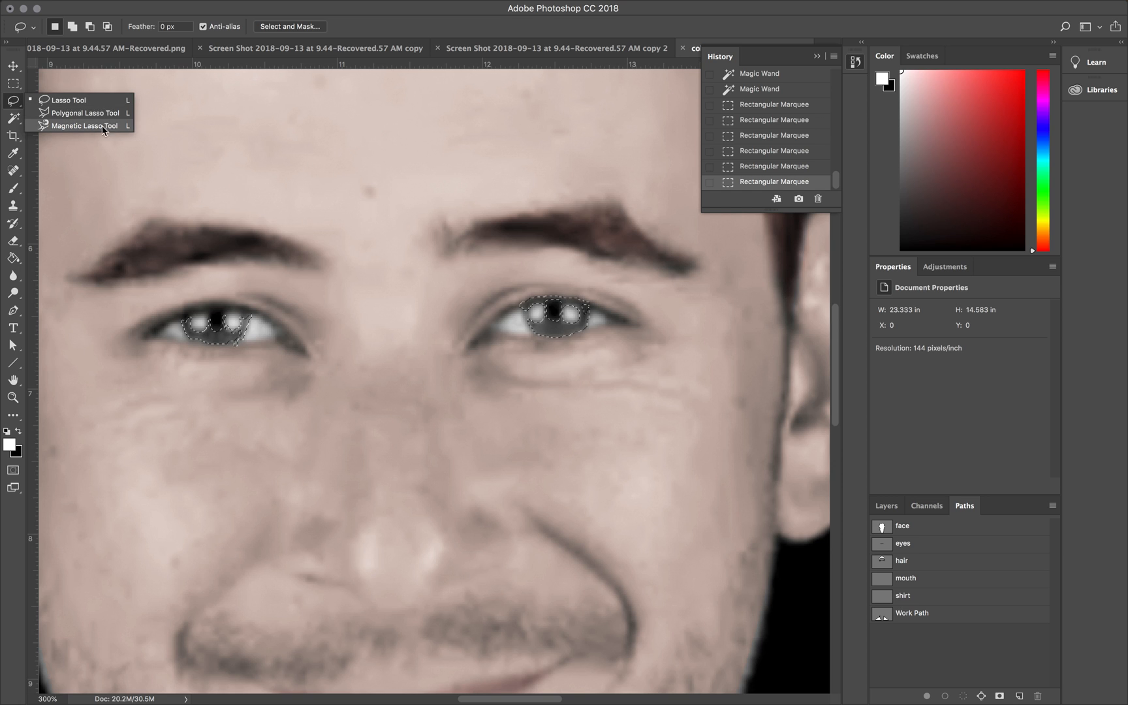
{"action": "left_click", "coordinate": [79, 101]}
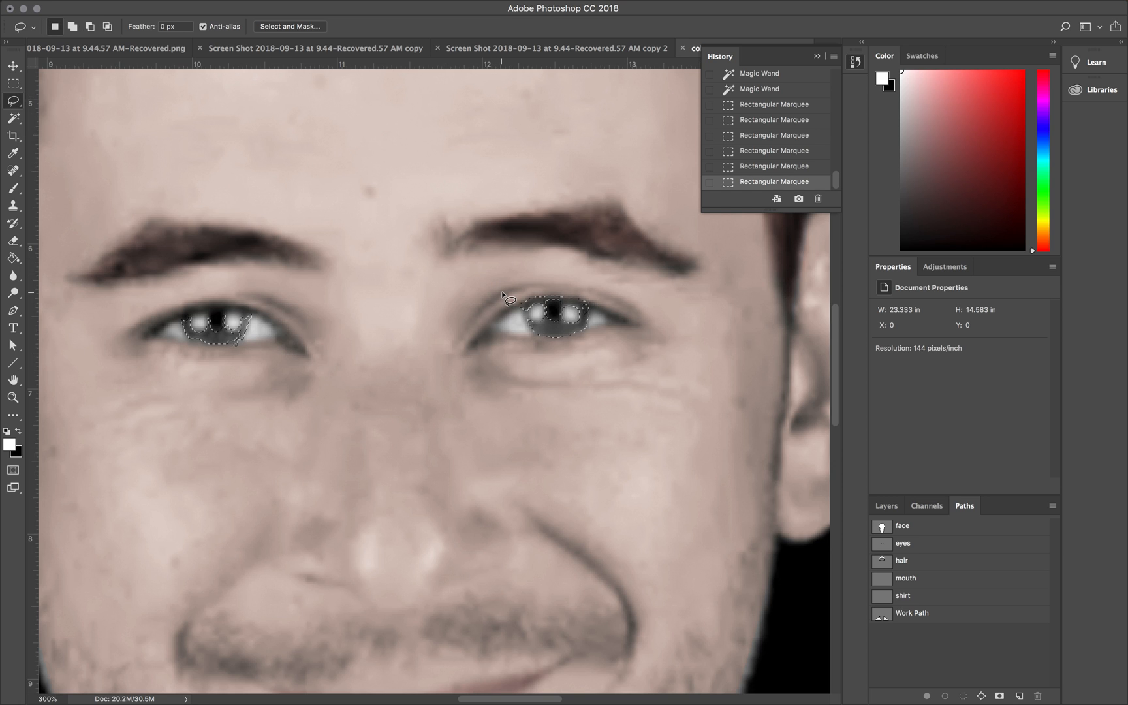
{"action": "key", "text": "super+plus"}
{"action": "key", "text": "super+plus"}
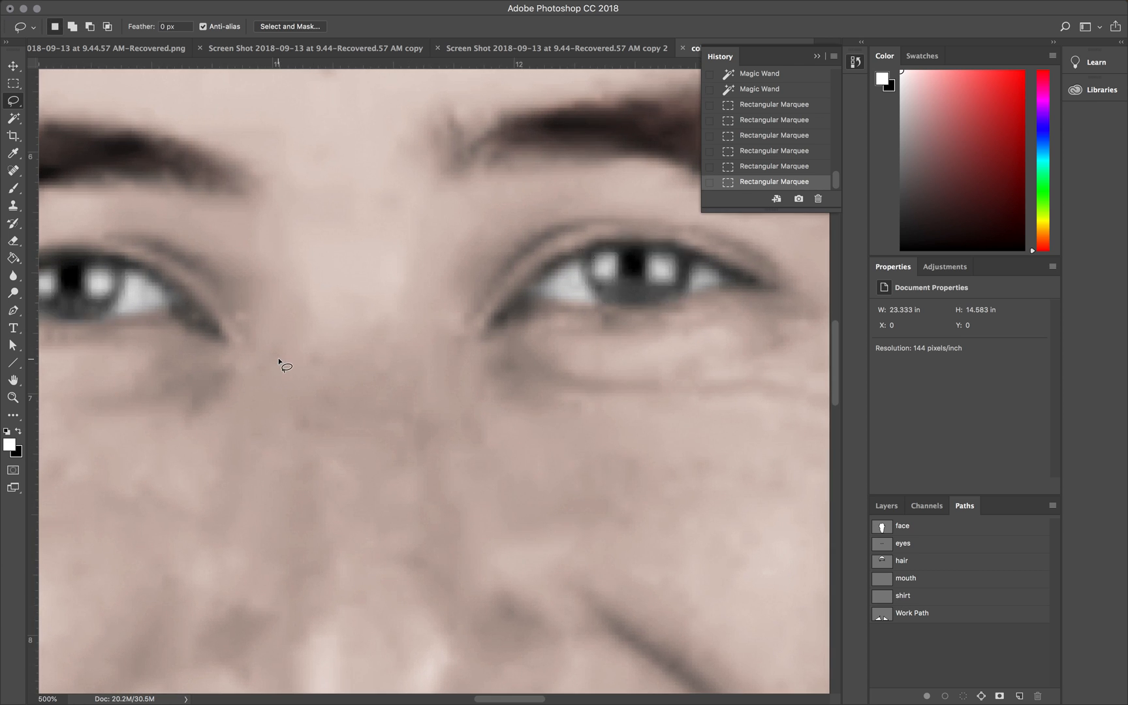
{"action": "scroll", "coordinate": [279, 361], "scroll_direction": "left", "scroll_amount": 5}
{"action": "key", "text": "shift"}
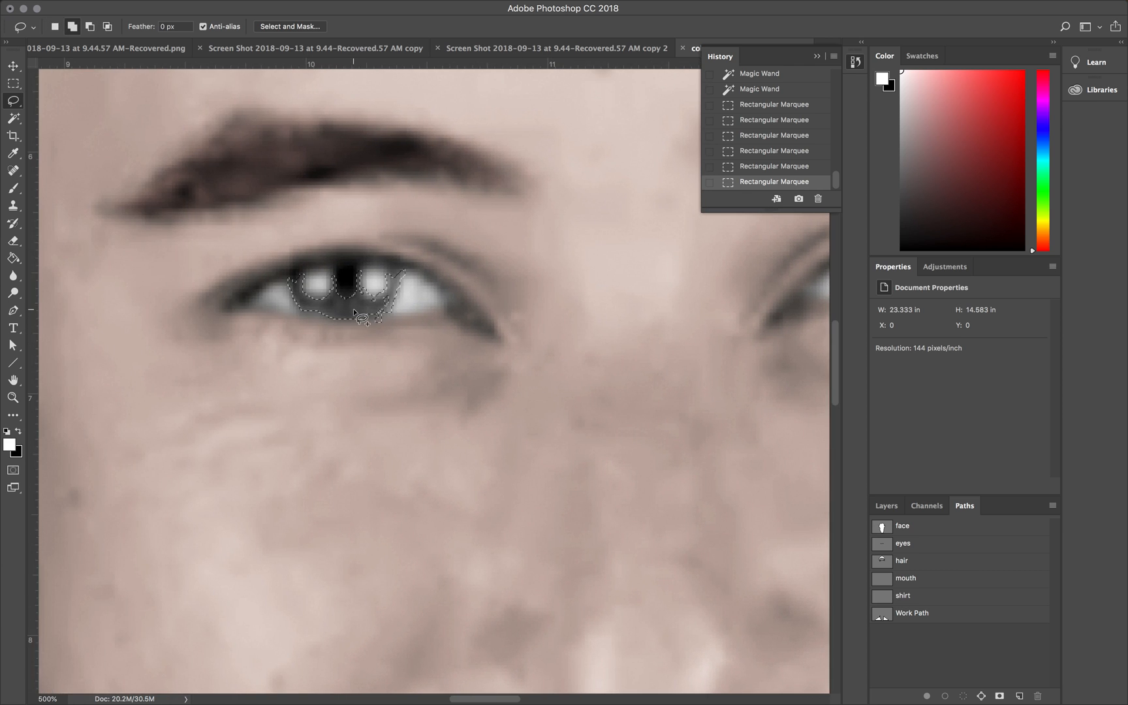
{"action": "mouse_move", "coordinate": [351, 311]}
{"action": "left_mouse_down"}
{"action": "mouse_move", "coordinate": [377, 316]}
{"action": "mouse_move", "coordinate": [392, 293]}
{"action": "mouse_move", "coordinate": [350, 316]}
{"action": "left_mouse_up"}
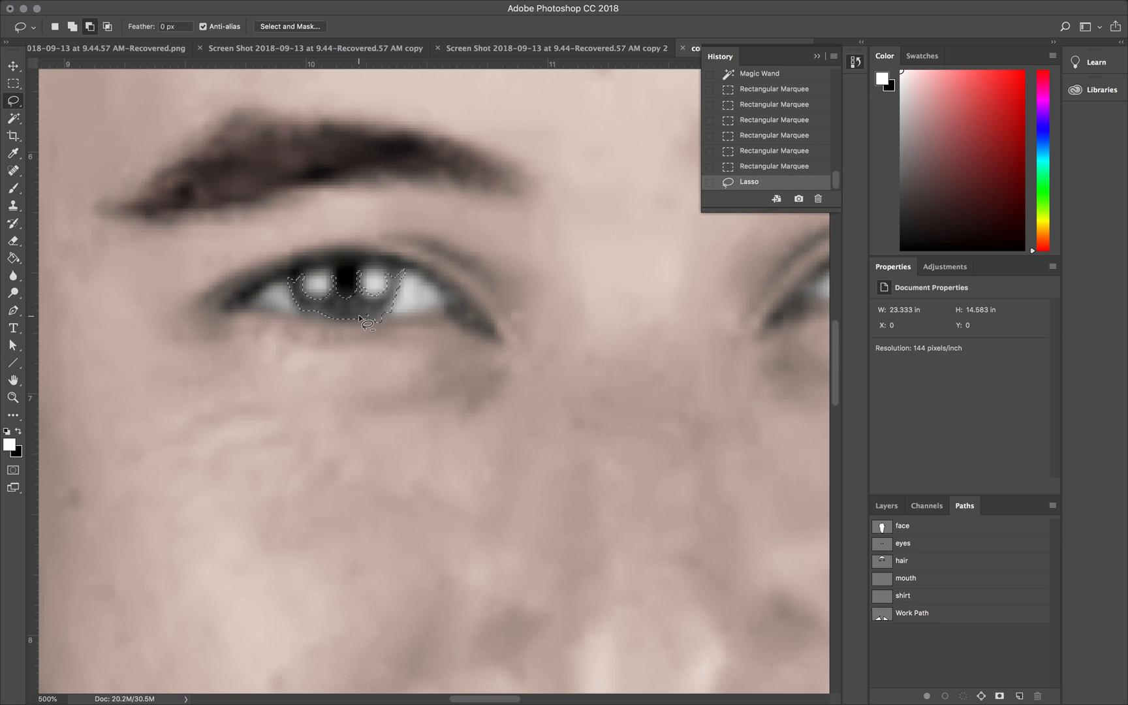
{"action": "mouse_move", "coordinate": [370, 325]}
{"action": "left_mouse_down"}
{"action": "mouse_move", "coordinate": [377, 315]}
{"action": "mouse_move", "coordinate": [391, 322]}
{"action": "mouse_move", "coordinate": [366, 329]}
{"action": "left_mouse_up"}
{"action": "key", "text": "shift"}
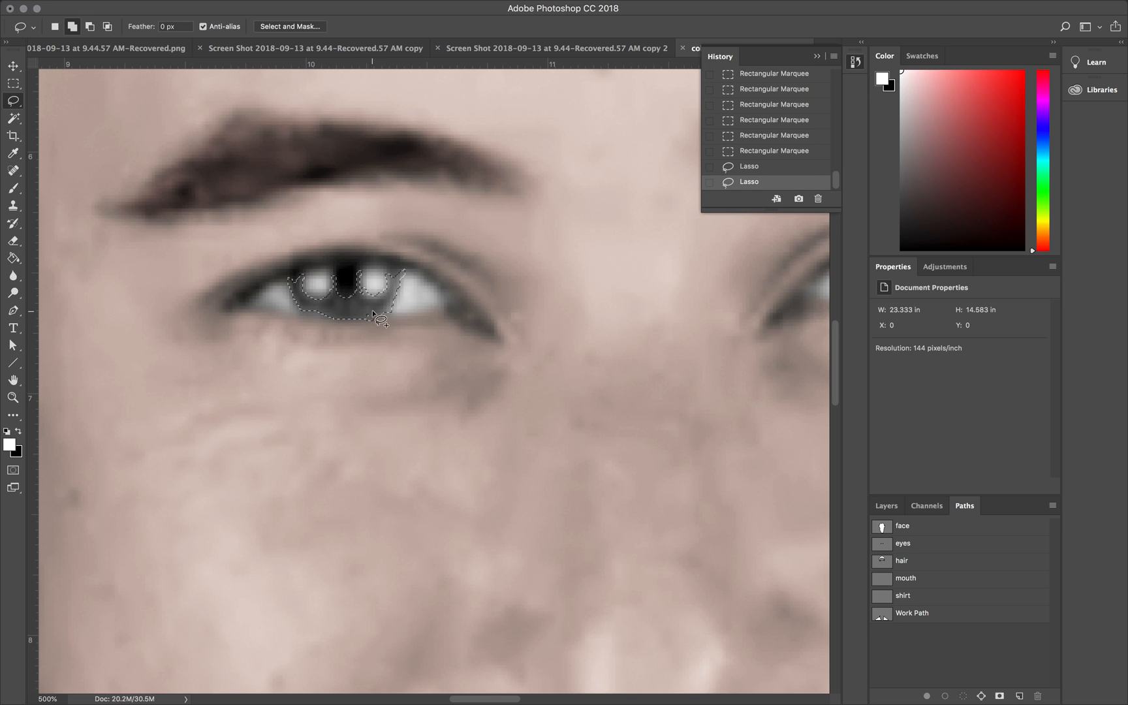
{"action": "left_click_drag", "start_coordinate": [373, 305], "coordinate": [370, 306]}
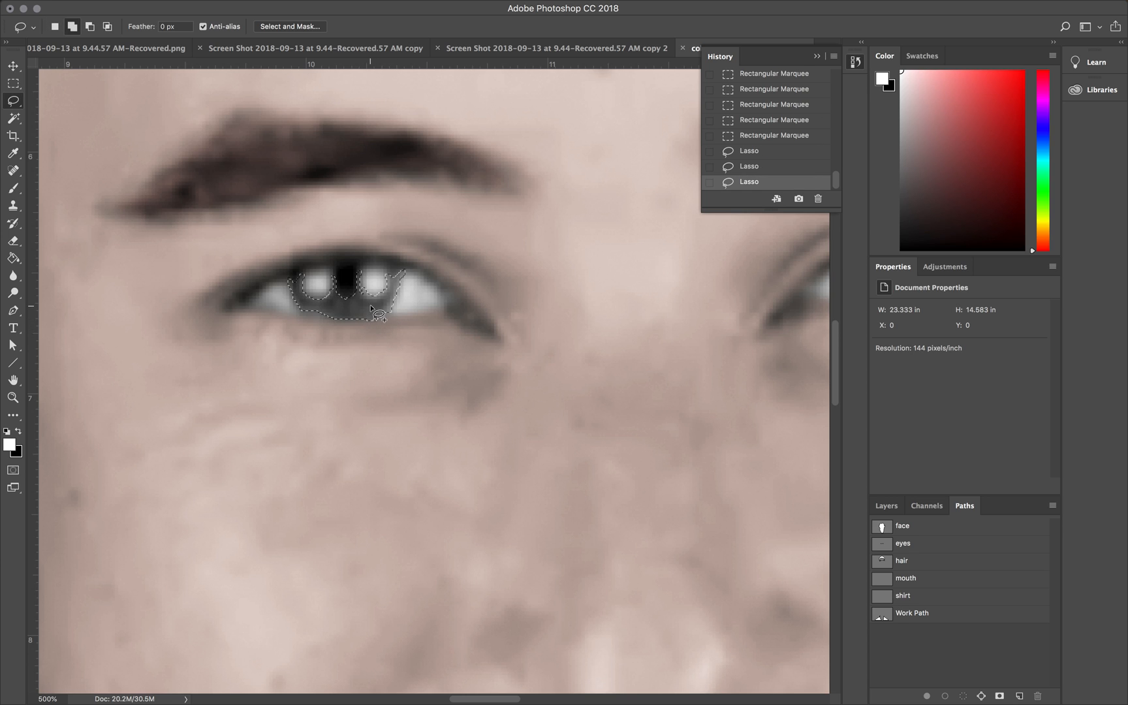
{"action": "scroll", "coordinate": [371, 306], "scroll_direction": "right", "scroll_amount": 5}
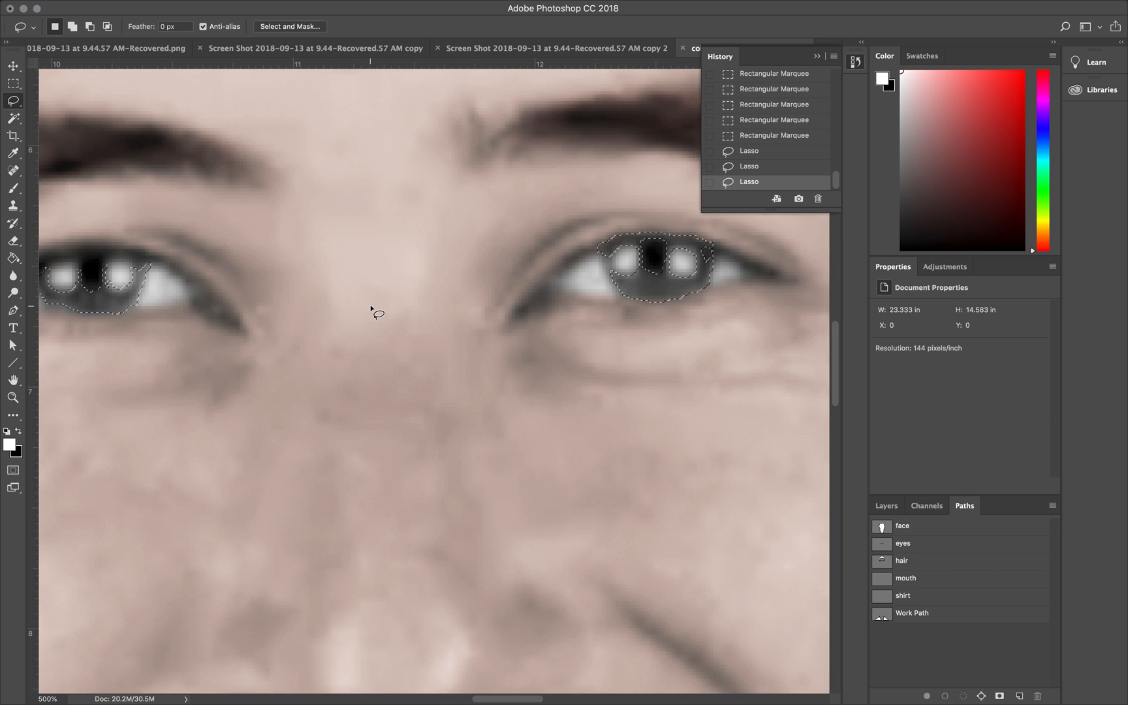
Step: Feather the iris selection with a radius of 2 pixels and hide the selection edges
{"action": "mouse_move", "coordinate": [367, 3]}
{"action": "key", "text": "super+1"}
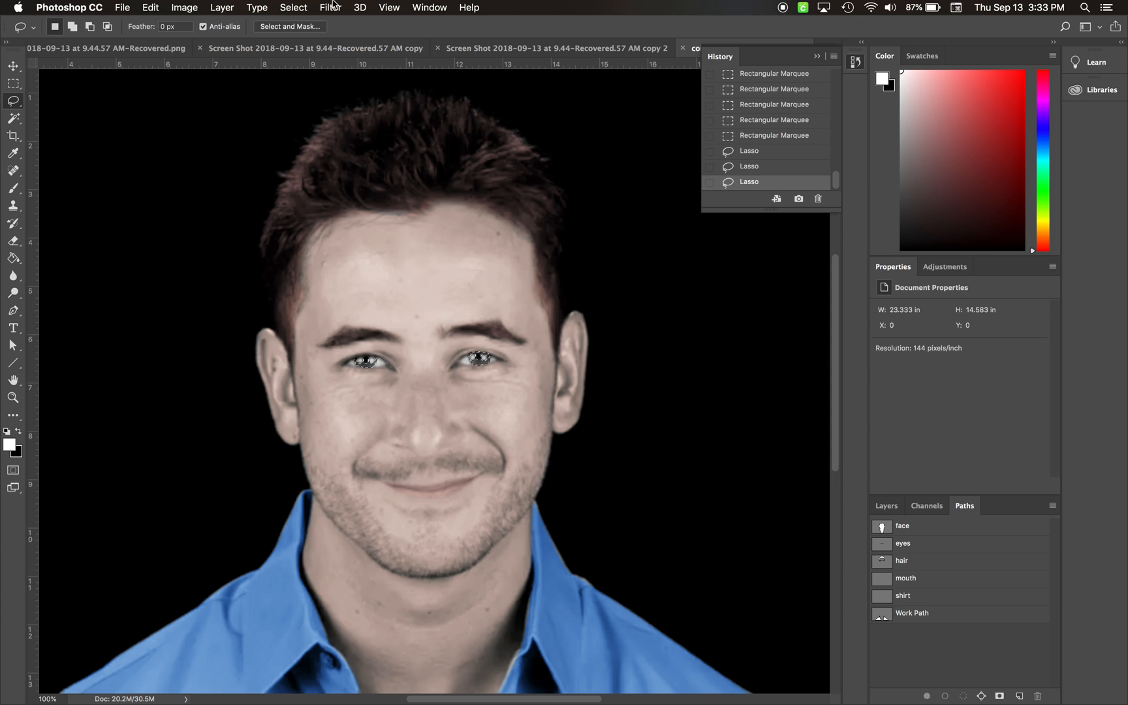
{"action": "left_click", "coordinate": [330, 7]}
{"action": "mouse_move", "coordinate": [327, 201]}
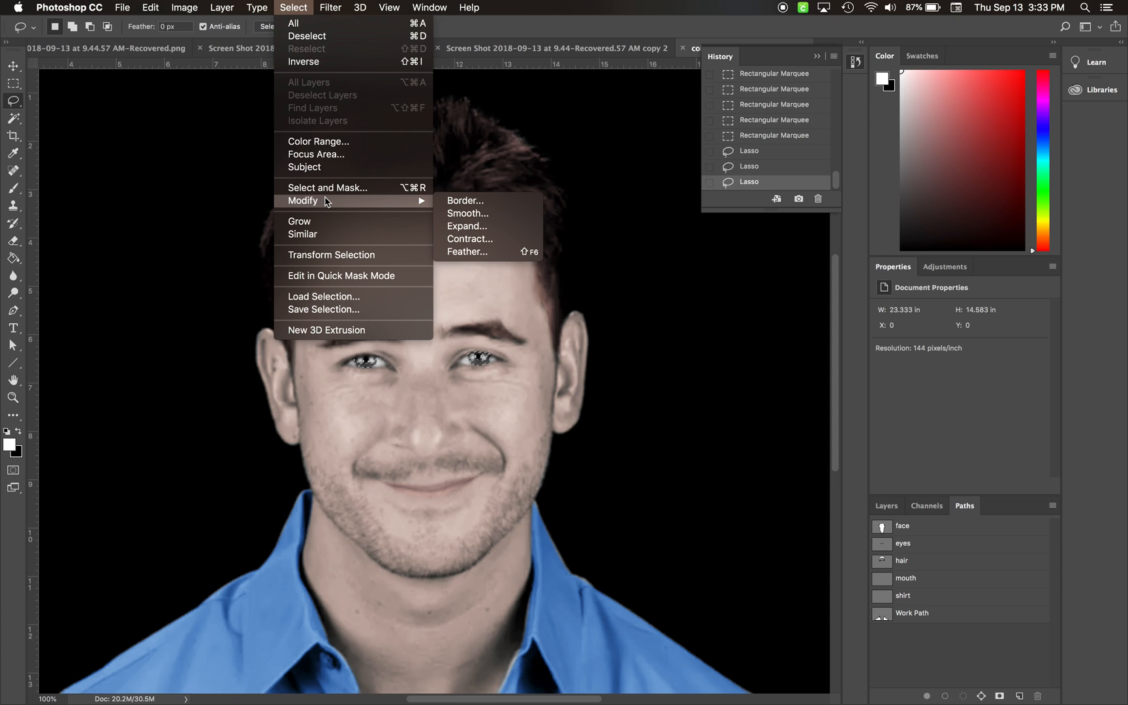
{"action": "left_click", "coordinate": [500, 251]}
{"action": "type", "text": "2"}
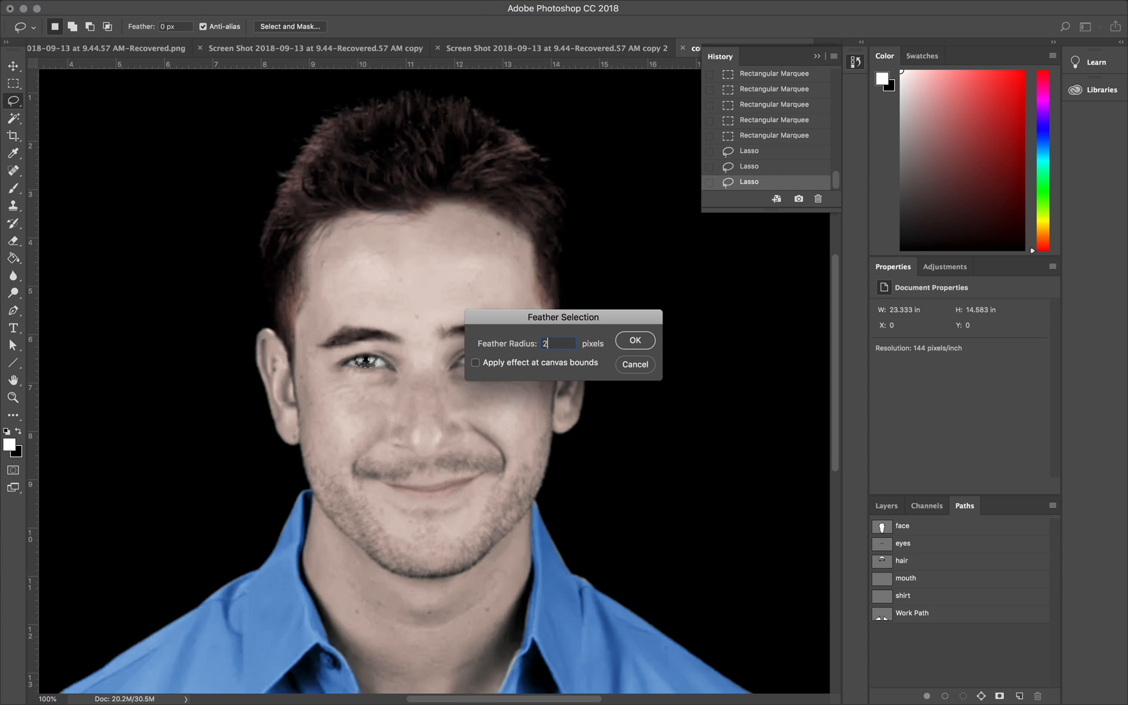
{"action": "key", "text": "Return"}
{"action": "key", "text": "super+h"}
Step: In Curves, lower the Blue channel to output 105 at input 123 and raise the Red channel to output 135 at input 113
{"action": "key", "text": "super+m"}
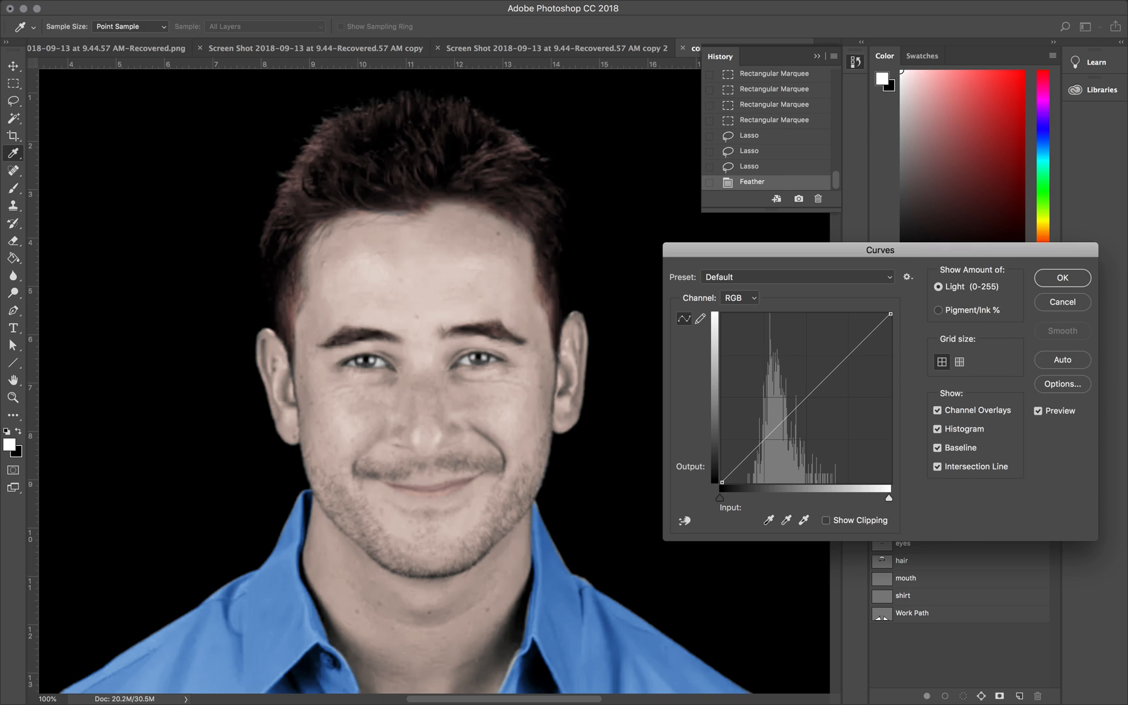
{"action": "left_click", "coordinate": [740, 298]}
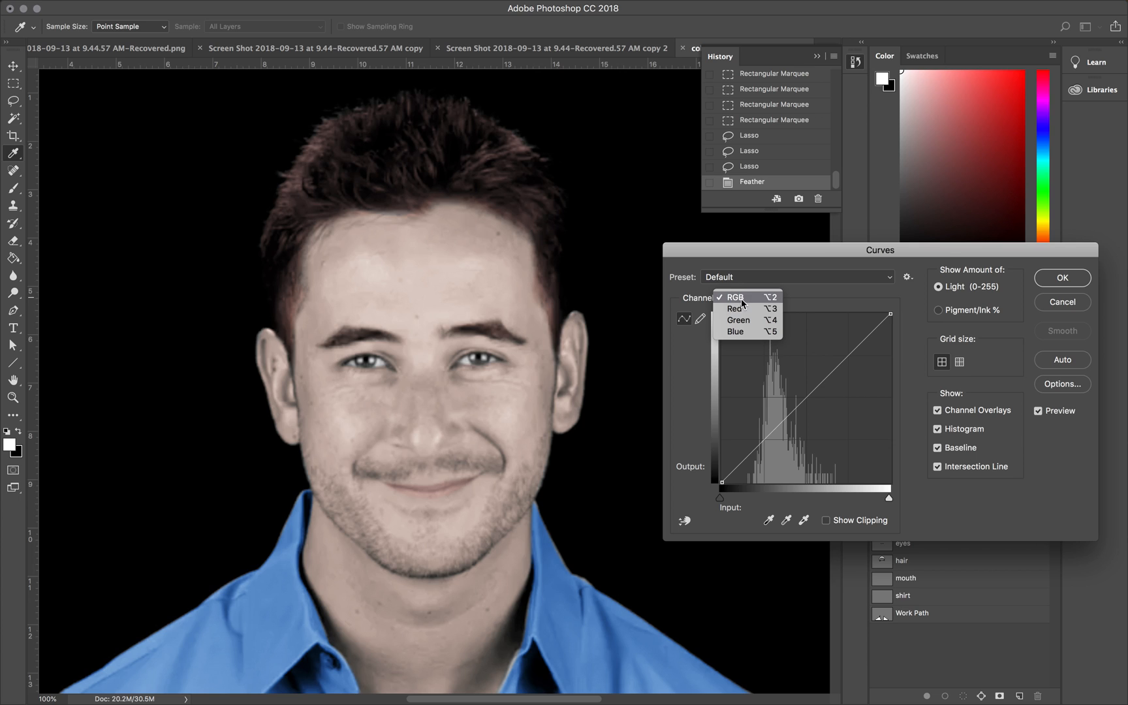
{"action": "left_click", "coordinate": [738, 319]}
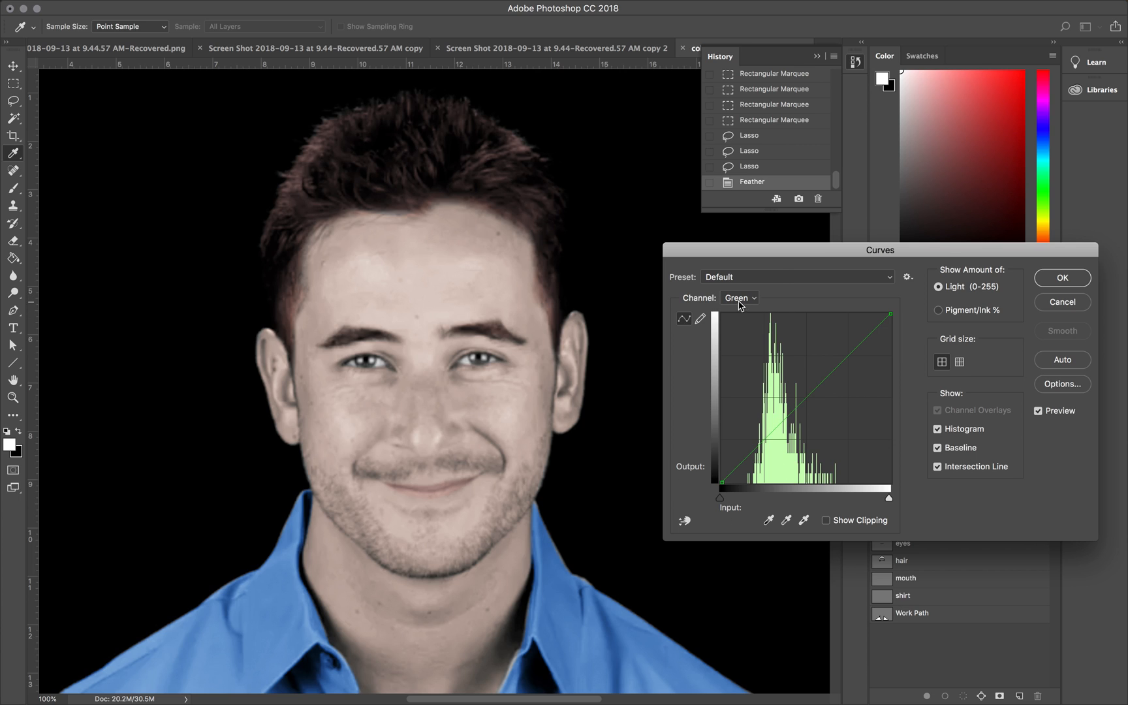
{"action": "left_click", "coordinate": [740, 300]}
{"action": "left_click", "coordinate": [739, 308]}
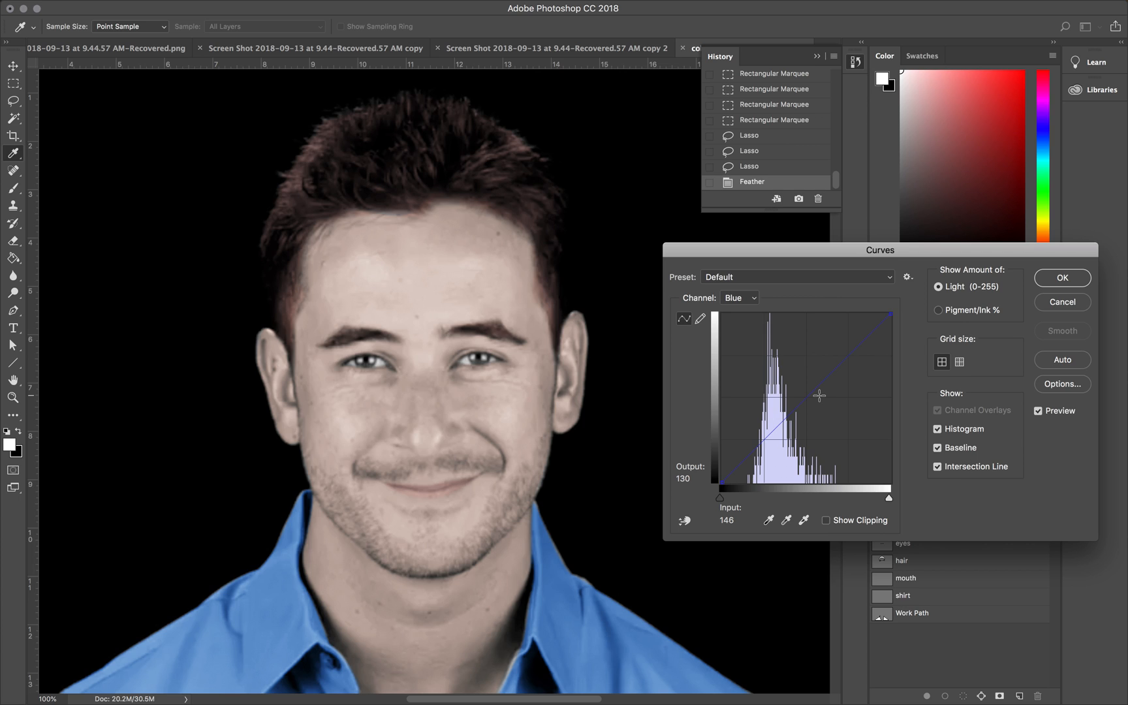
{"action": "left_click_drag", "start_coordinate": [800, 405], "coordinate": [804, 413]}
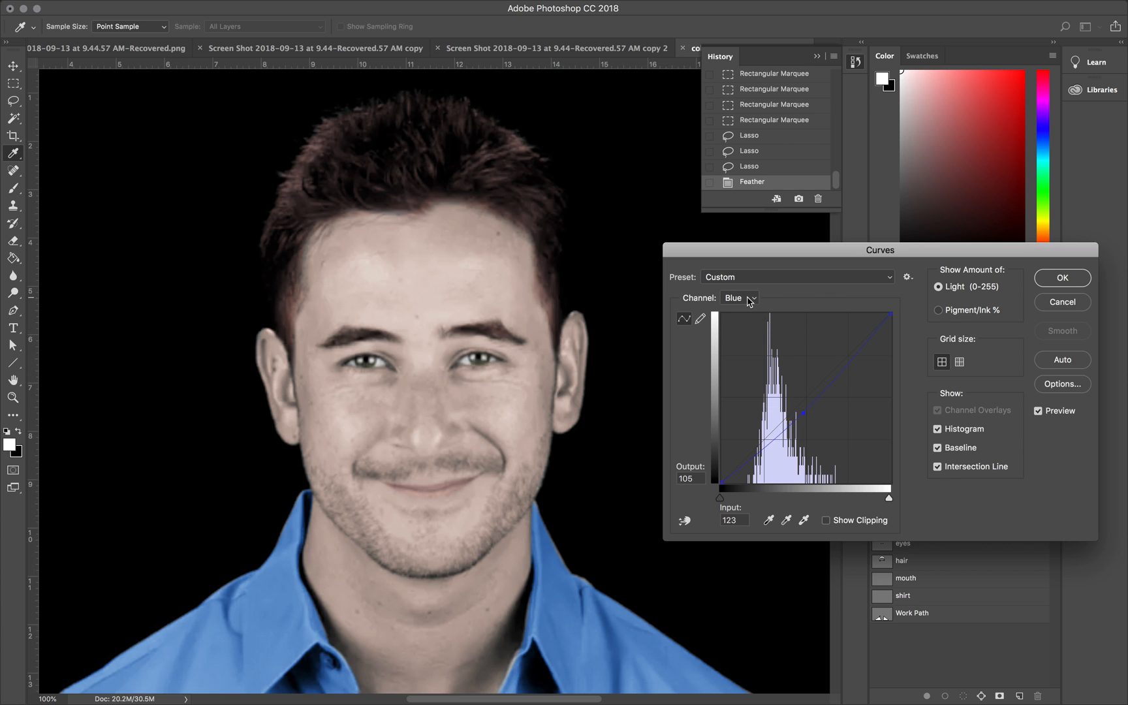
{"action": "left_click", "coordinate": [746, 297]}
{"action": "left_click", "coordinate": [746, 281]}
{"action": "left_click_drag", "start_coordinate": [804, 401], "coordinate": [797, 391]}
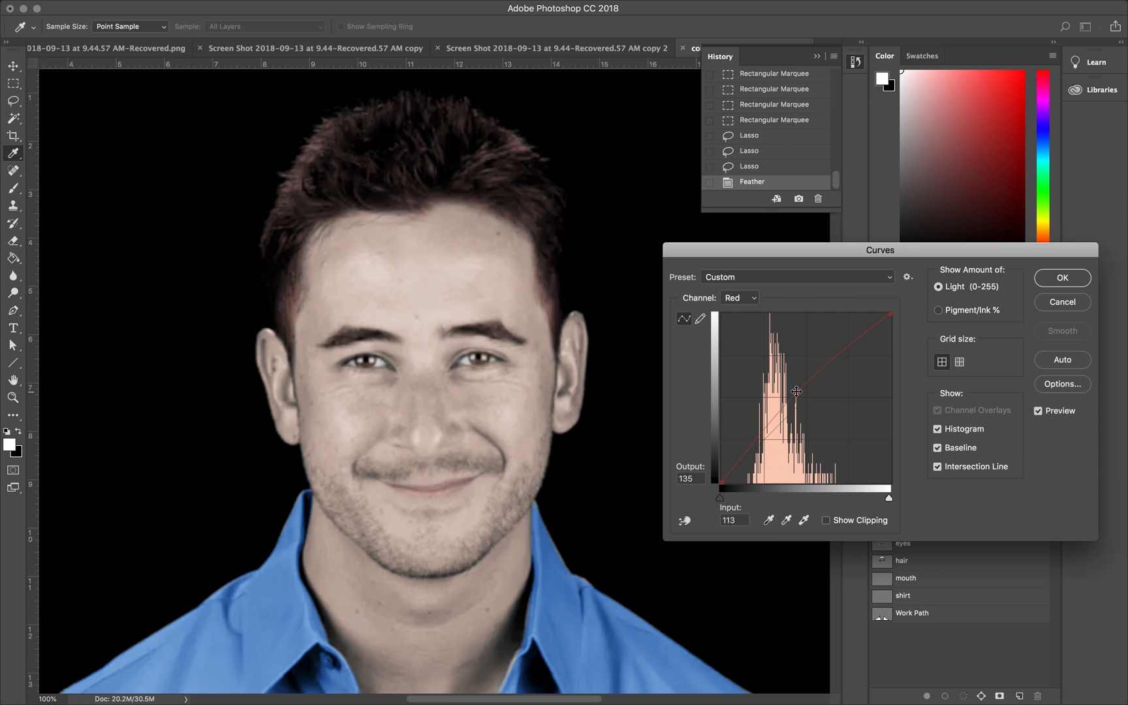
Step: Readjust the Blue curve to output 110 at input 134
{"action": "left_click", "coordinate": [745, 299]}
{"action": "left_click", "coordinate": [745, 312]}
{"action": "mouse_move", "coordinate": [808, 396]}
{"action": "left_mouse_down"}
{"action": "mouse_move", "coordinate": [813, 423]}
{"action": "mouse_move", "coordinate": [811, 410]}
{"action": "left_mouse_up"}
{"action": "left_click", "coordinate": [743, 297]}
{"action": "left_click", "coordinate": [746, 308]}
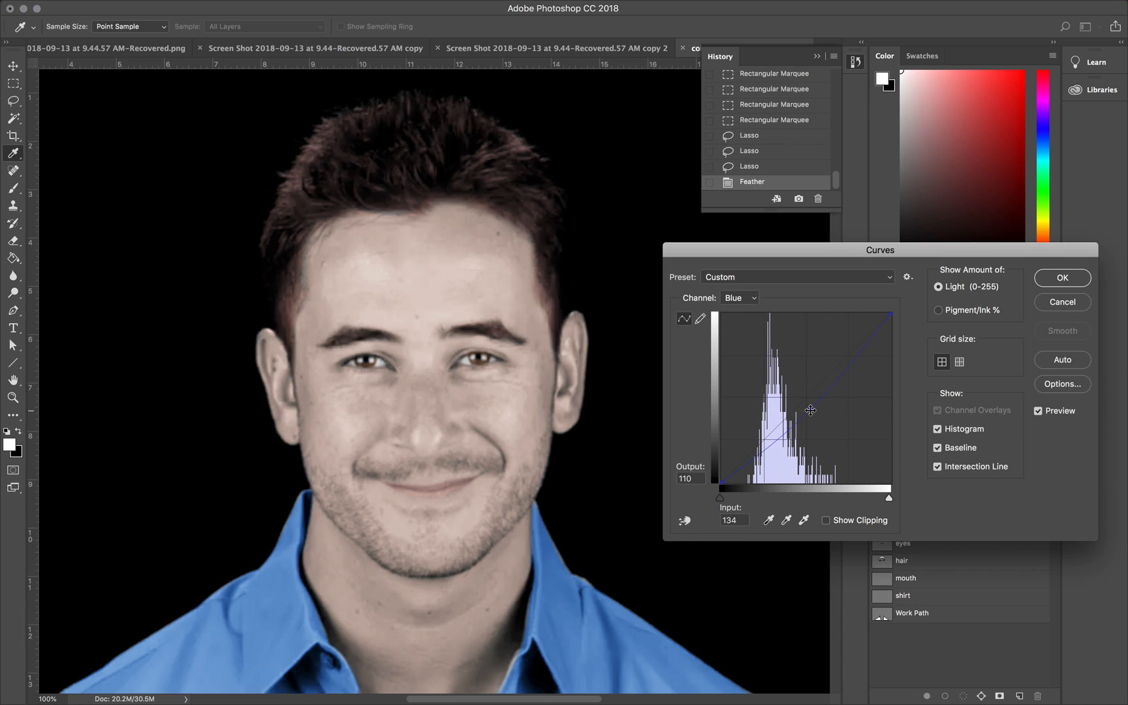
Step: Lower the midtones of the RGB curve to darken the irises and apply the Curves adjustment
{"action": "left_click", "coordinate": [757, 301]}
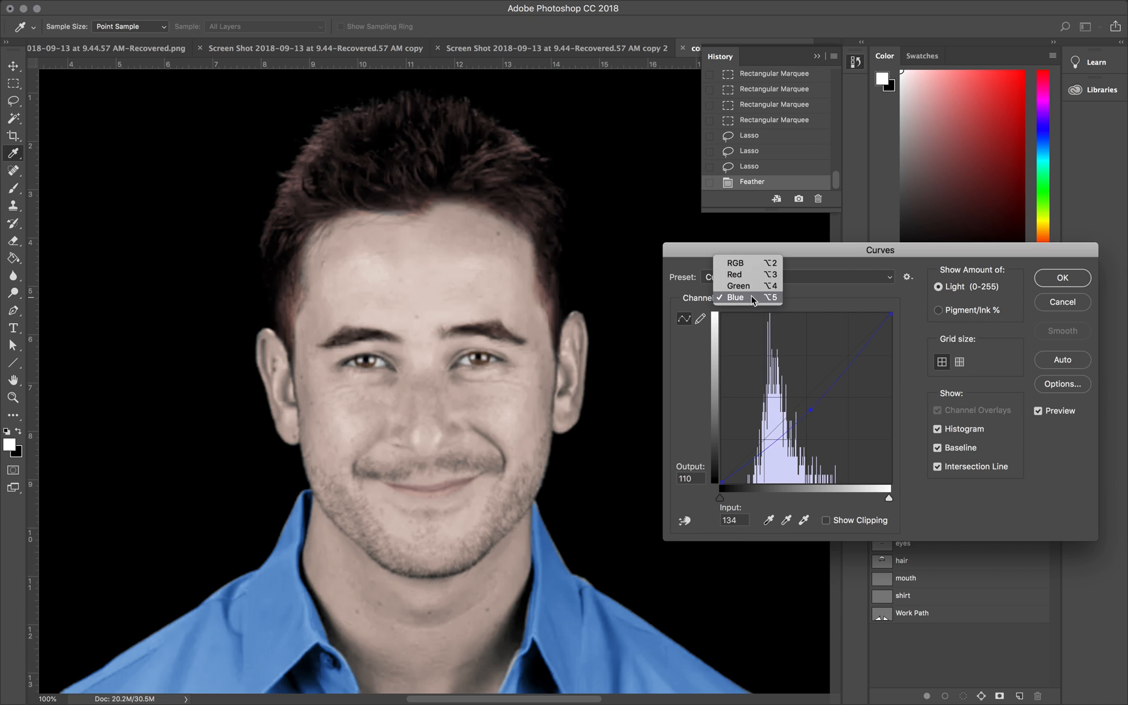
{"action": "left_click", "coordinate": [744, 257]}
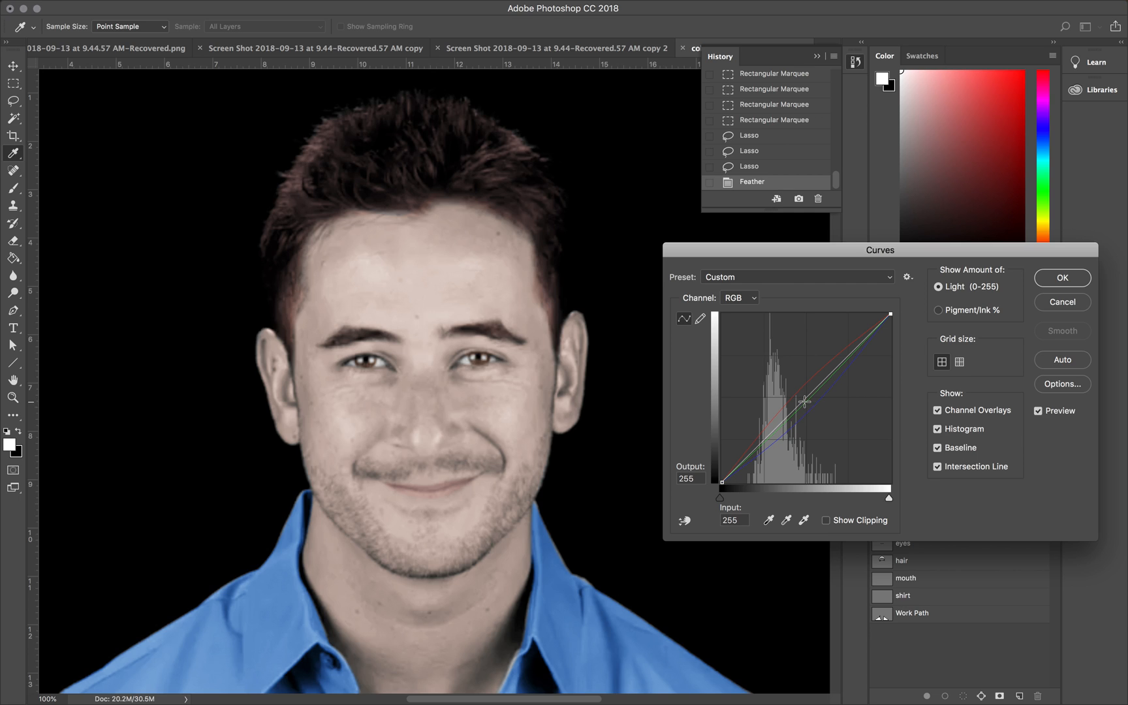
{"action": "left_click", "coordinate": [803, 401]}
{"action": "left_click_drag", "start_coordinate": [802, 401], "coordinate": [808, 413]}
{"action": "left_click", "coordinate": [1062, 278]}
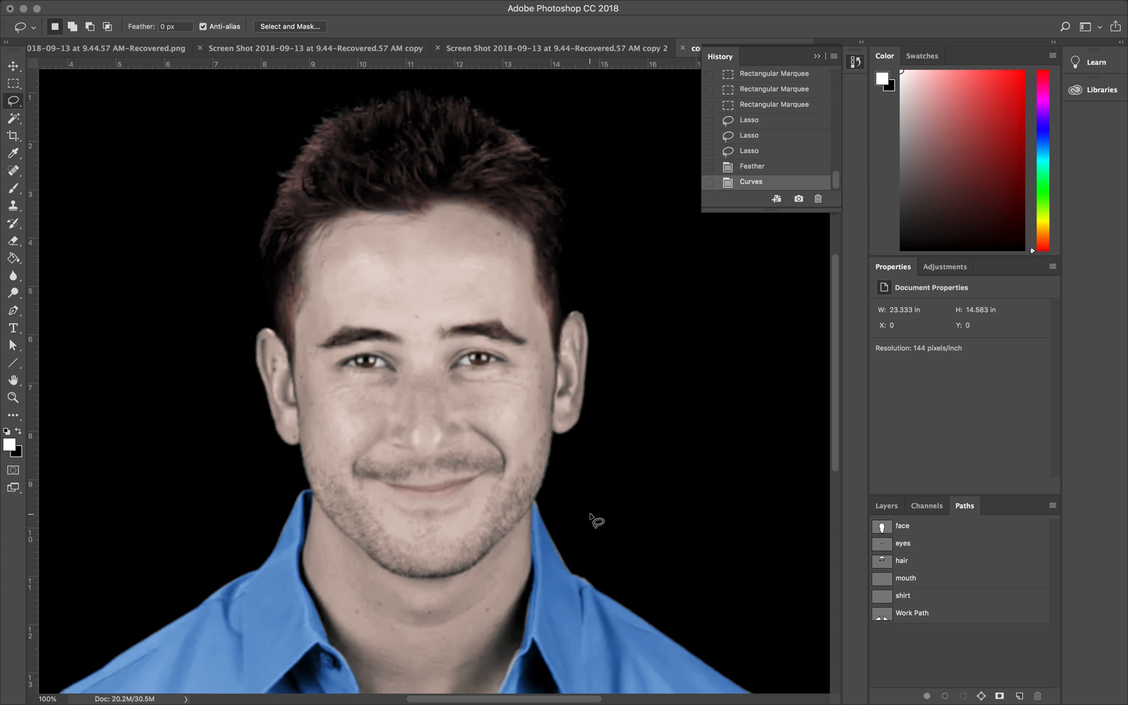
{"action": "scroll", "coordinate": [591, 515], "scroll_direction": "down", "scroll_amount": 2}
{"action": "scroll", "coordinate": [591, 515], "scroll_direction": "up", "scroll_amount": 3}
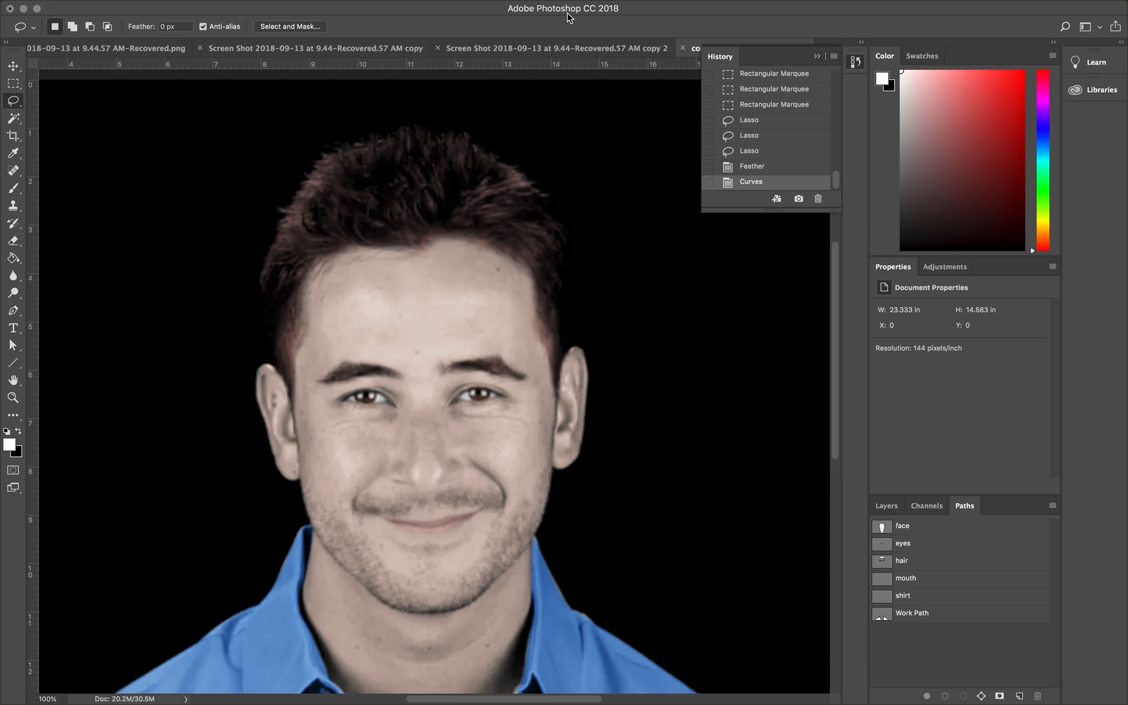
{"action": "mouse_move", "coordinate": [579, 5]}
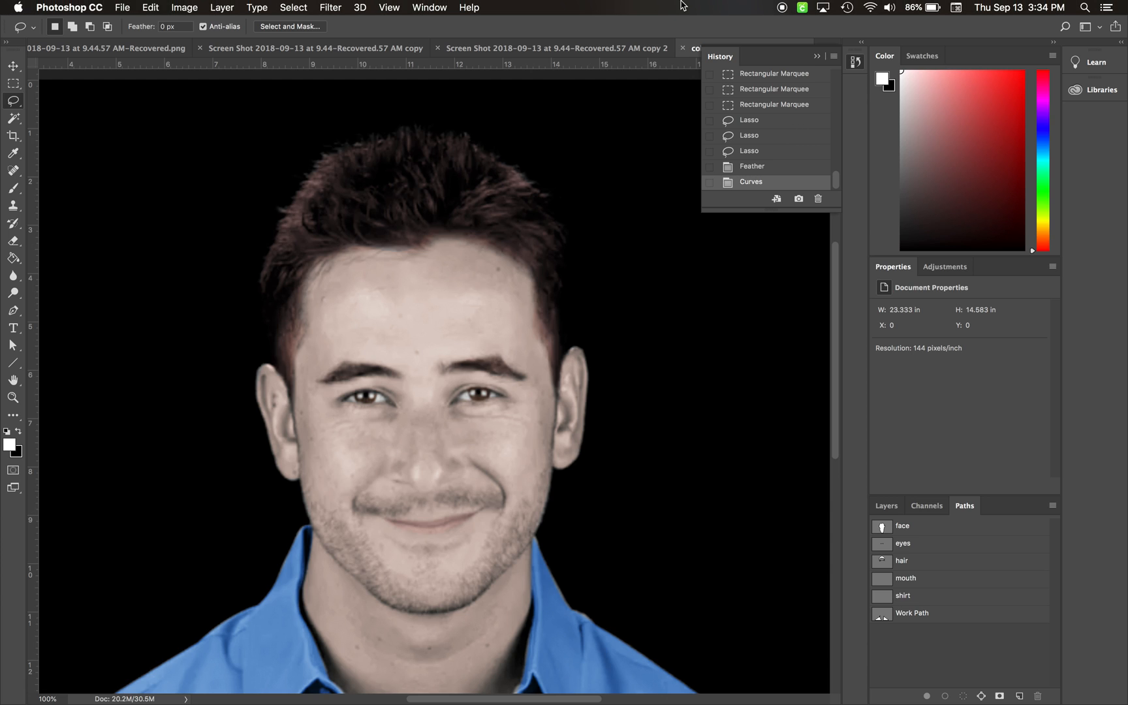